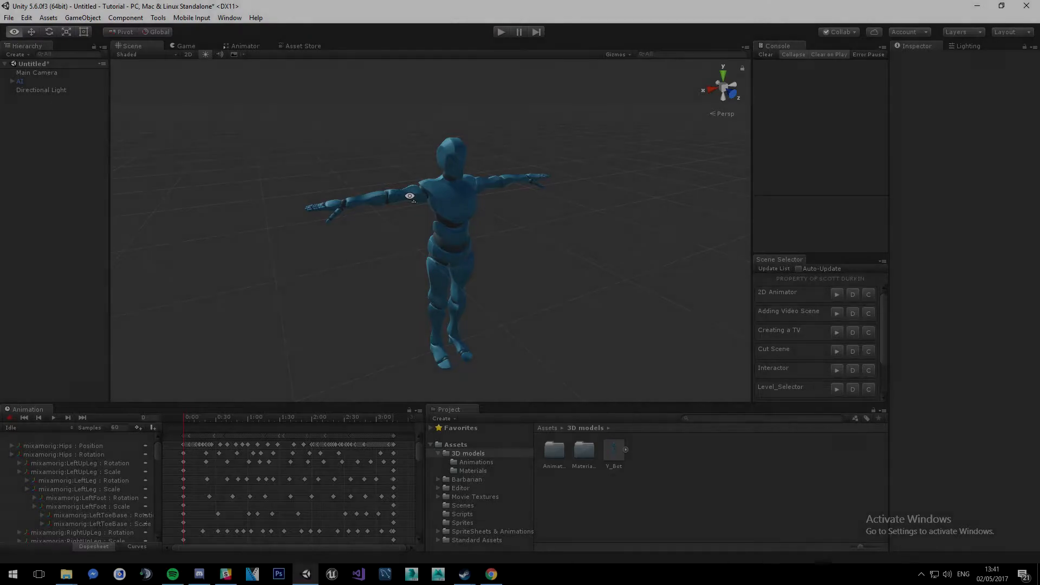
Preview the character's Idle, Walk and Running animation clips in turn, and switch back to the Idle clip.
{"action": "mouse_move", "coordinate": [409, 196]}
{"action": "left_mouse_down", "text": "alt"}
{"action": "mouse_move", "coordinate": [384, 199]}
{"action": "mouse_move", "coordinate": [424, 197]}
{"action": "left_mouse_up", "text": "alt"}
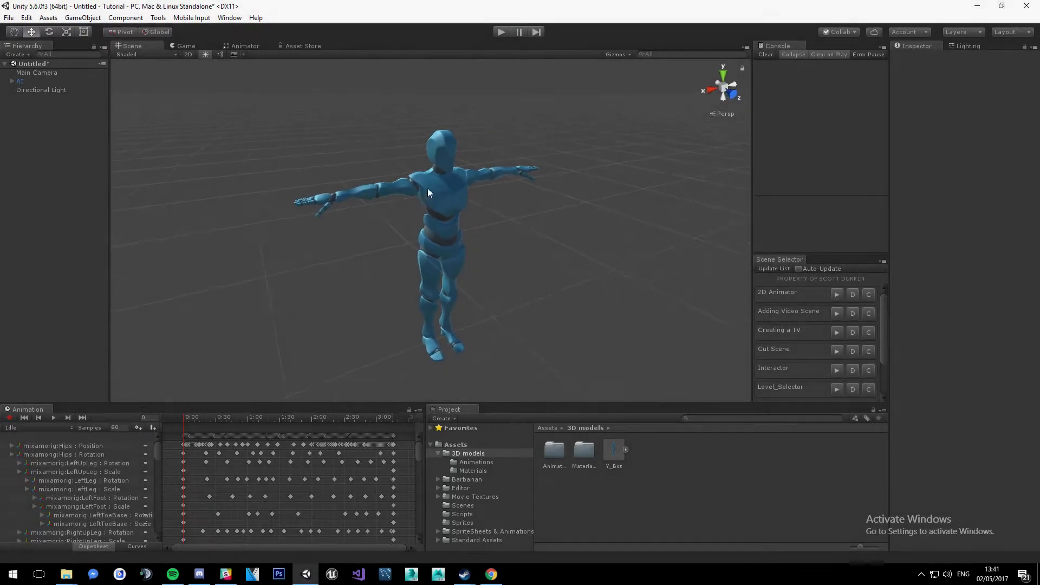
{"action": "left_click", "coordinate": [53, 419]}
{"action": "left_click", "coordinate": [30, 428]}
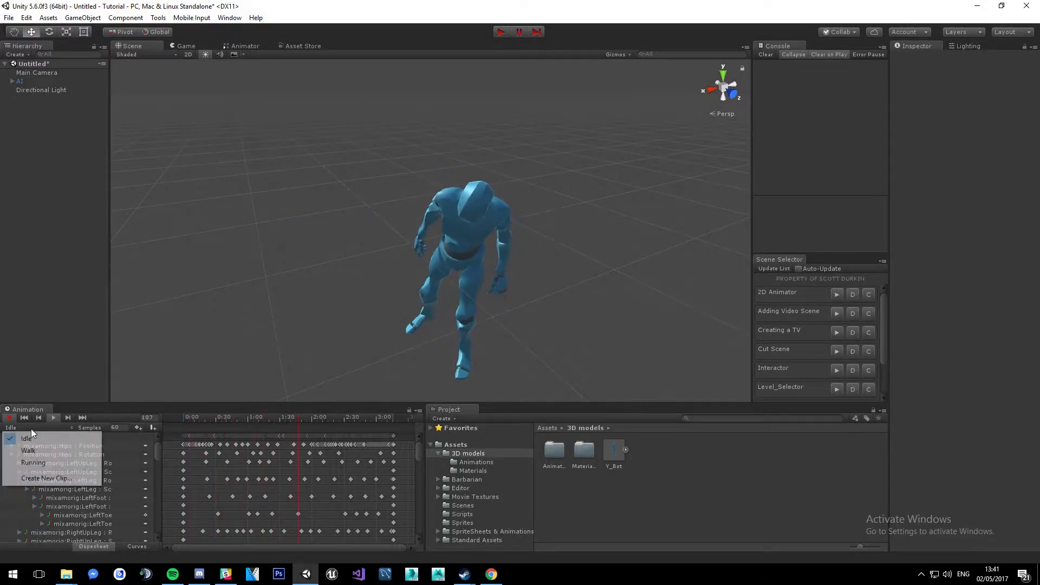
{"action": "left_click", "coordinate": [28, 450]}
{"action": "left_click", "coordinate": [50, 419]}
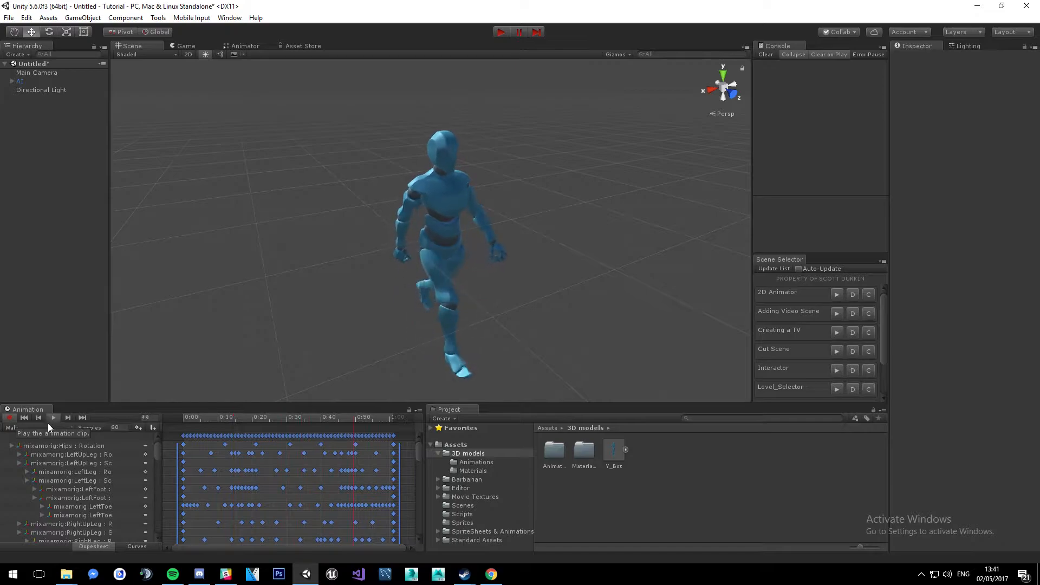
{"action": "left_click", "coordinate": [37, 428]}
{"action": "left_click", "coordinate": [41, 461]}
{"action": "left_click", "coordinate": [54, 418]}
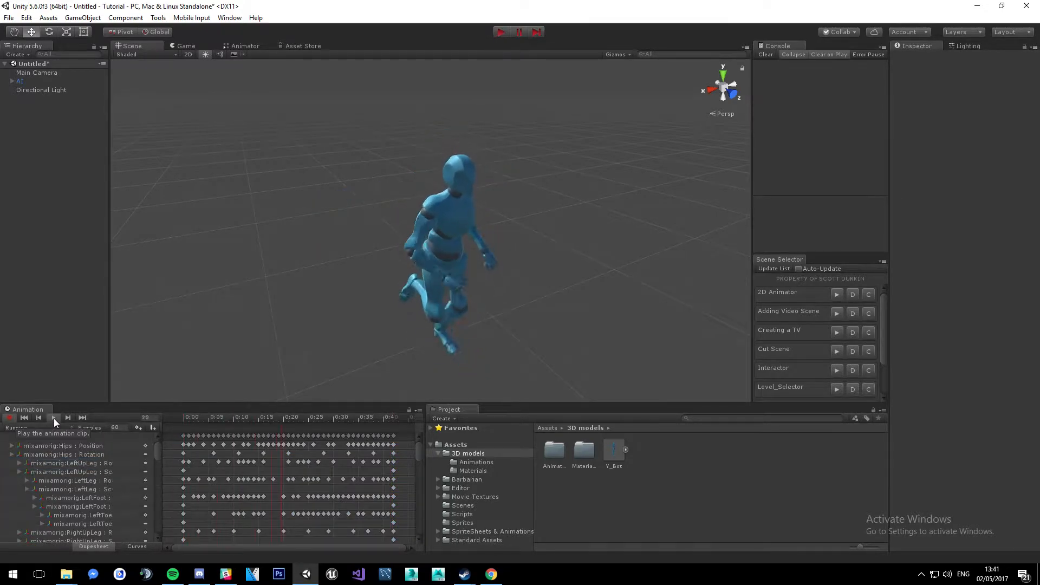
{"action": "left_click", "coordinate": [41, 428]}
{"action": "left_click", "coordinate": [37, 437]}
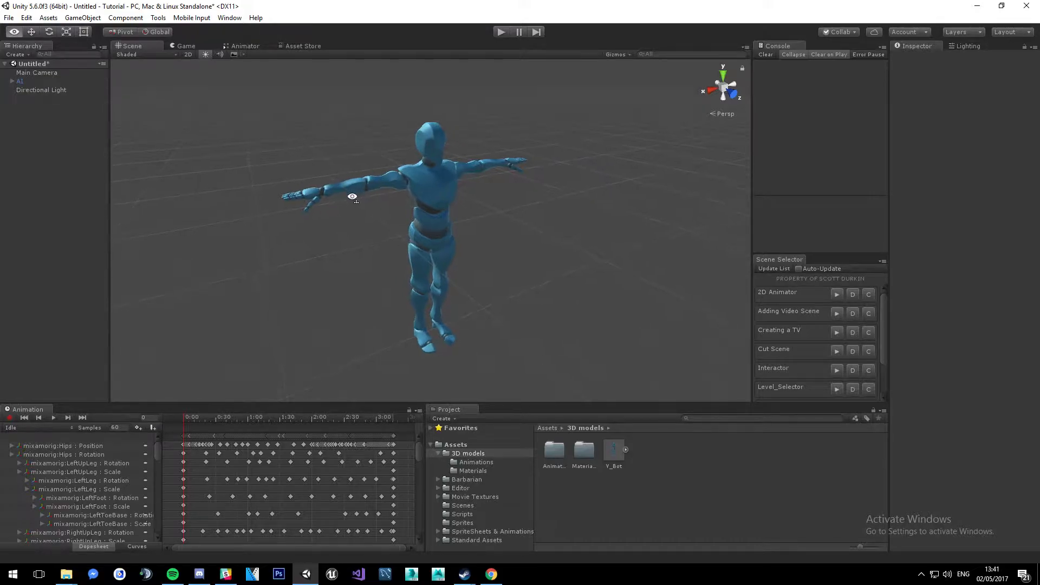
Move the AI object below Directional Light in the hierarchy, check its child bones and collapse it again.
{"action": "scroll", "coordinate": [353, 198], "scroll_direction": "down", "scroll_amount": 5}
{"action": "scroll", "coordinate": [355, 204], "scroll_direction": "up", "scroll_amount": 3}
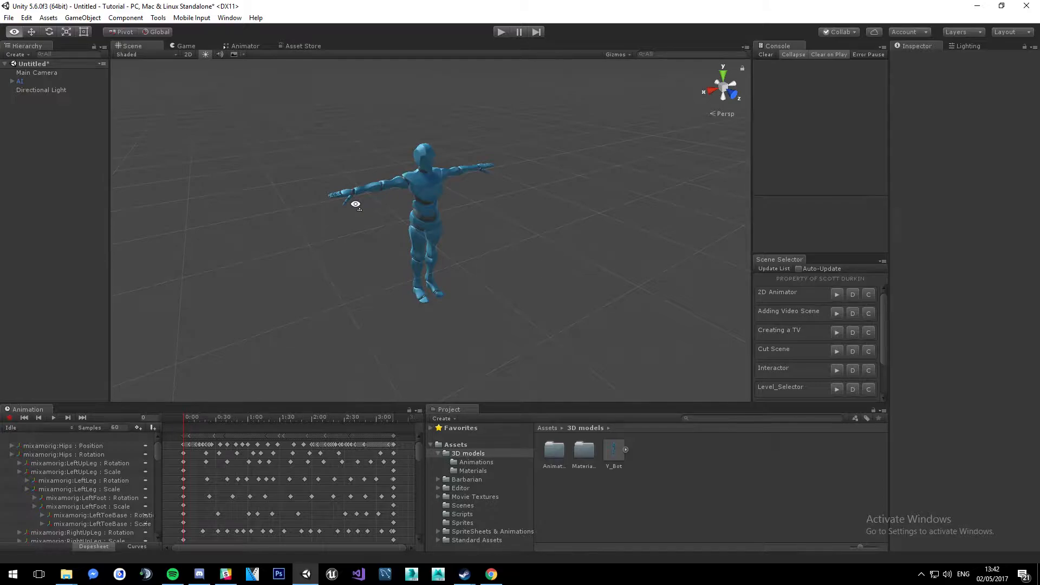
{"action": "key", "text": "alt"}
{"action": "left_click_drag", "start_coordinate": [19, 81], "coordinate": [20, 99]}
{"action": "left_click", "coordinate": [20, 116]}
{"action": "left_click", "coordinate": [21, 89]}
{"action": "left_click", "coordinate": [11, 90], "text": "alt"}
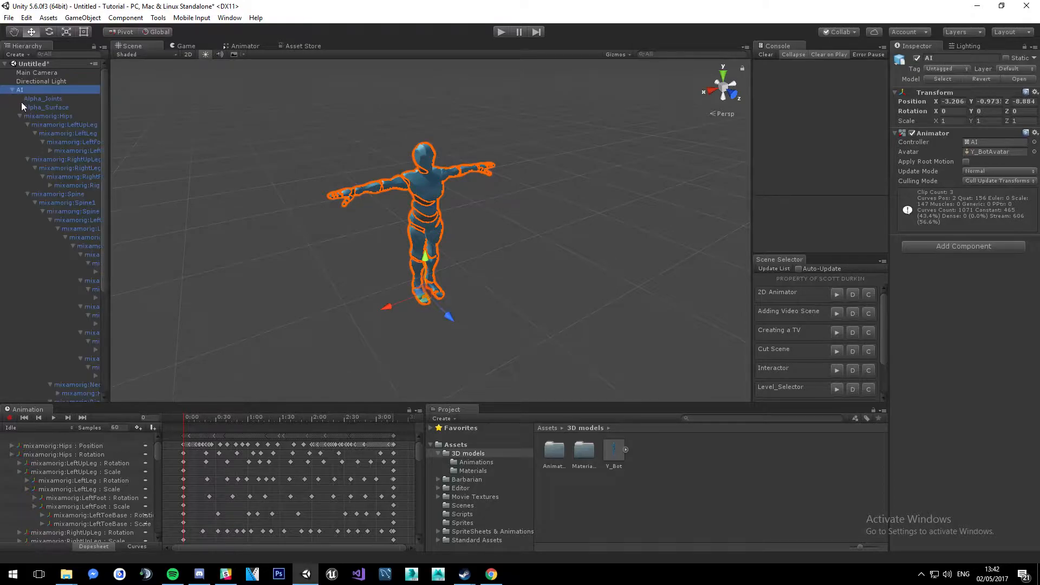
{"action": "left_click", "coordinate": [19, 115]}
{"action": "left_click", "coordinate": [12, 90]}
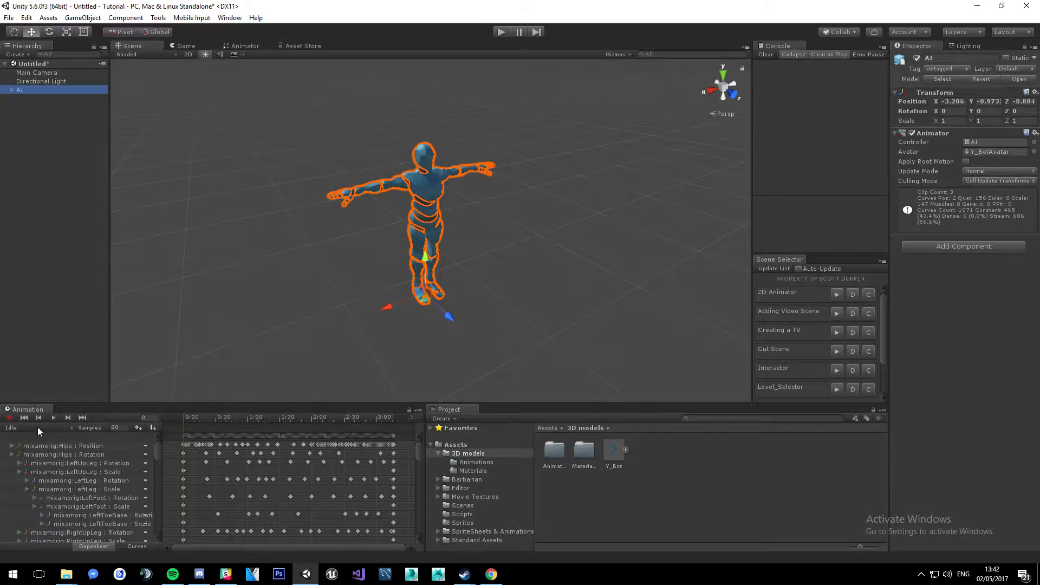
Play the Idle clip, return to its first frame, try to move the AI character, and leave animation preview mode.
{"action": "left_click", "coordinate": [52, 417]}
{"action": "left_click", "coordinate": [53, 417]}
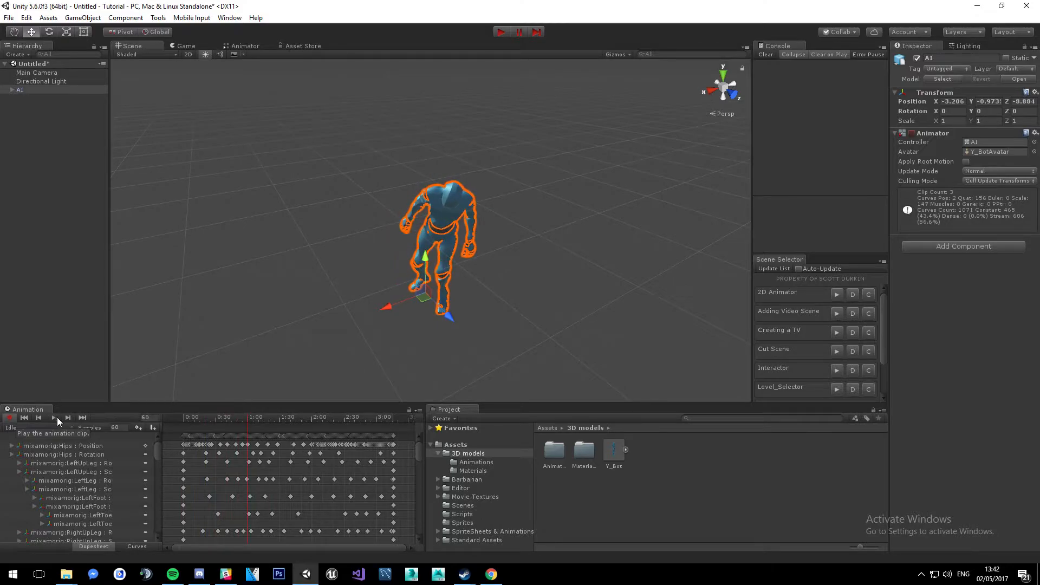
{"action": "left_click", "coordinate": [183, 417]}
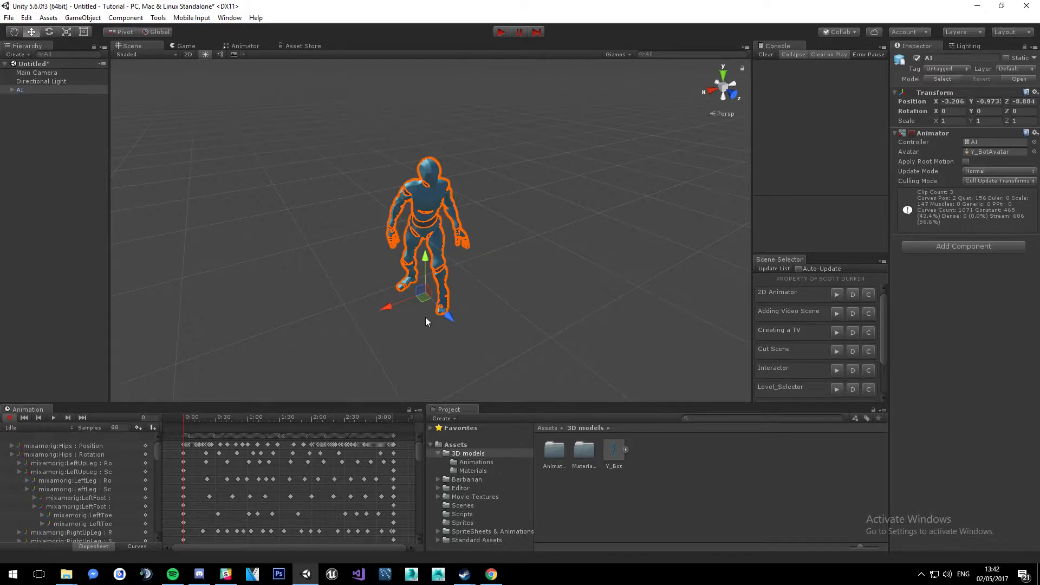
{"action": "left_click_drag", "start_coordinate": [445, 319], "coordinate": [274, 386]}
{"action": "left_click", "coordinate": [9, 417]}
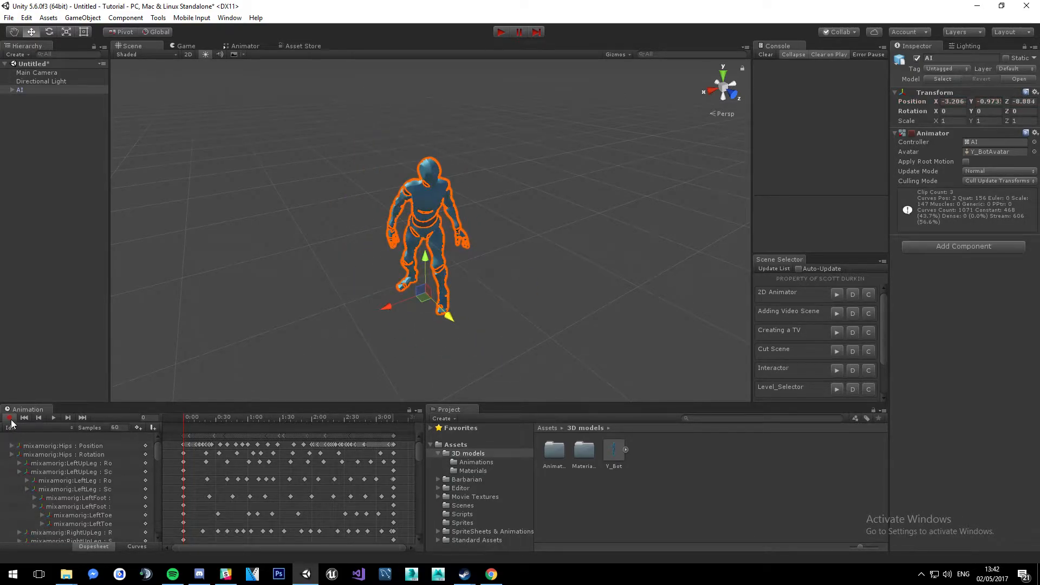
Deselect the character and add a 3D Quad to the scene.
{"action": "left_click", "coordinate": [319, 302]}
{"action": "scroll", "coordinate": [262, 288], "scroll_direction": "down", "scroll_amount": 5}
{"action": "scroll", "coordinate": [262, 287], "scroll_direction": "up", "scroll_amount": 4}
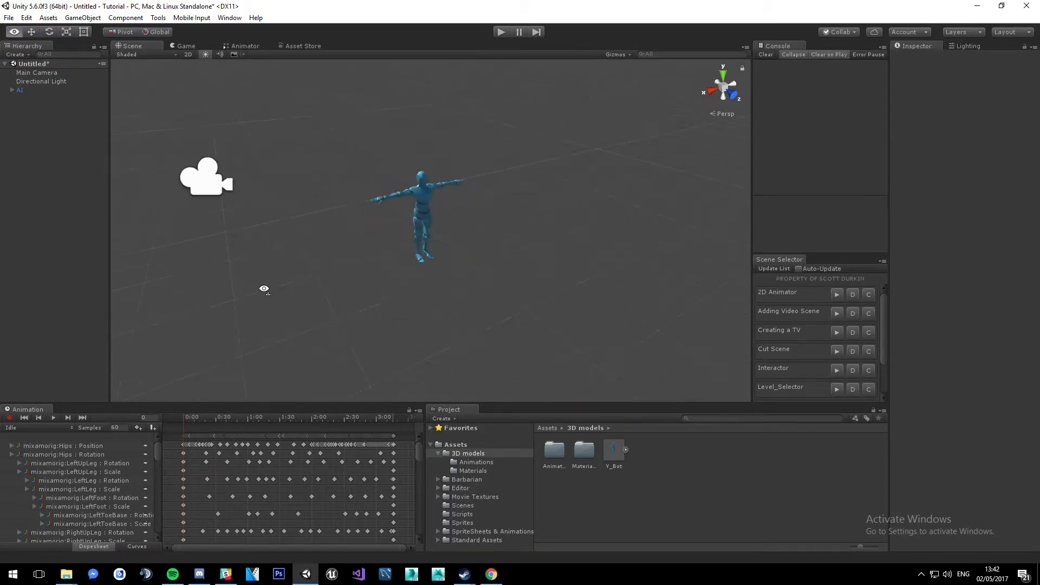
{"action": "right_click", "coordinate": [47, 126]}
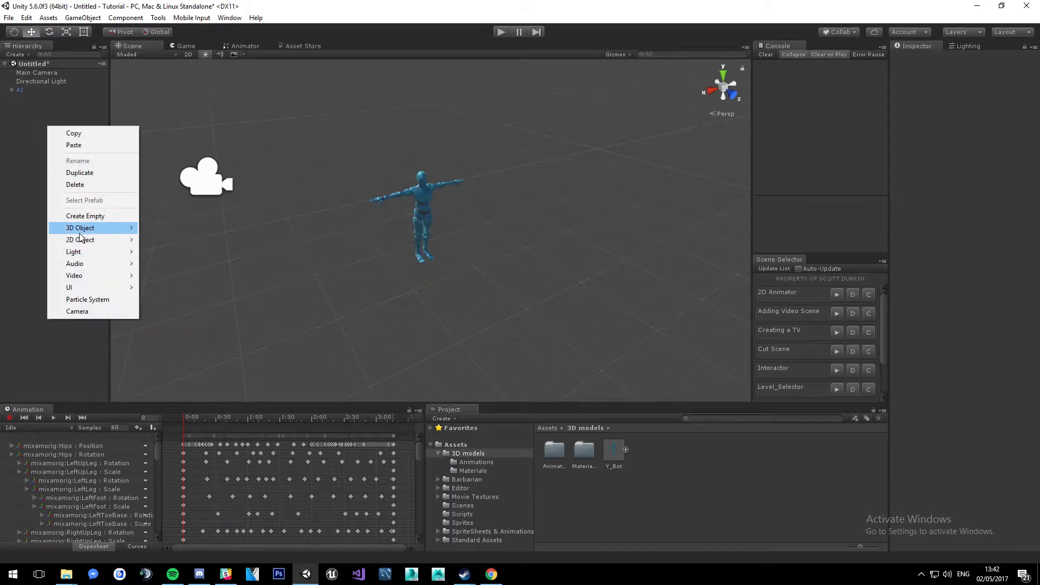
{"action": "mouse_move", "coordinate": [95, 228]}
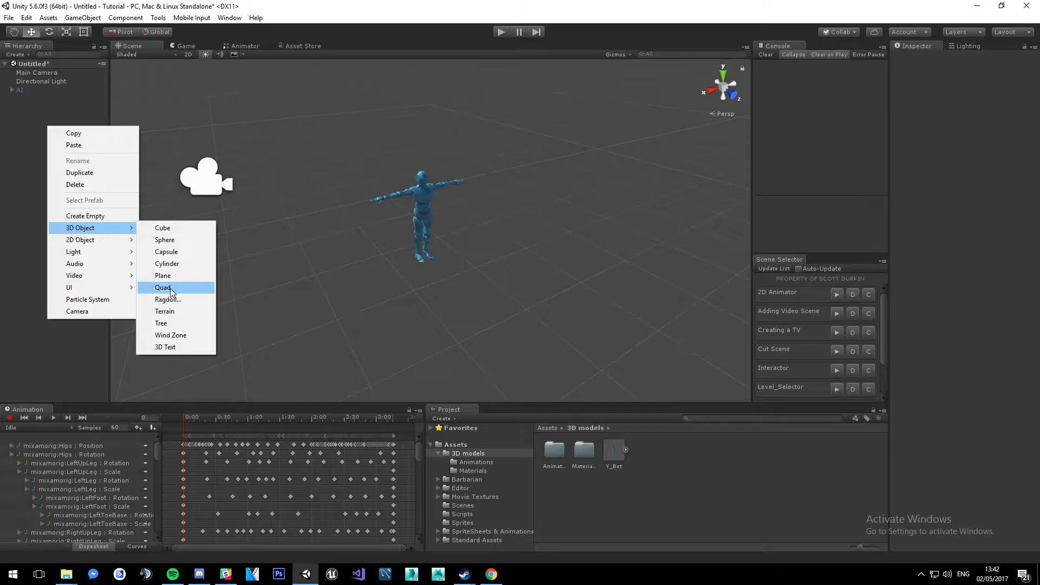
{"action": "left_click", "coordinate": [162, 287]}
Lay the quad flat by setting its X rotation to 90.
{"action": "left_click_drag", "start_coordinate": [435, 244], "coordinate": [458, 284], "text": "alt"}
{"action": "key", "text": "e"}
{"action": "key", "text": "ctrl+z"}
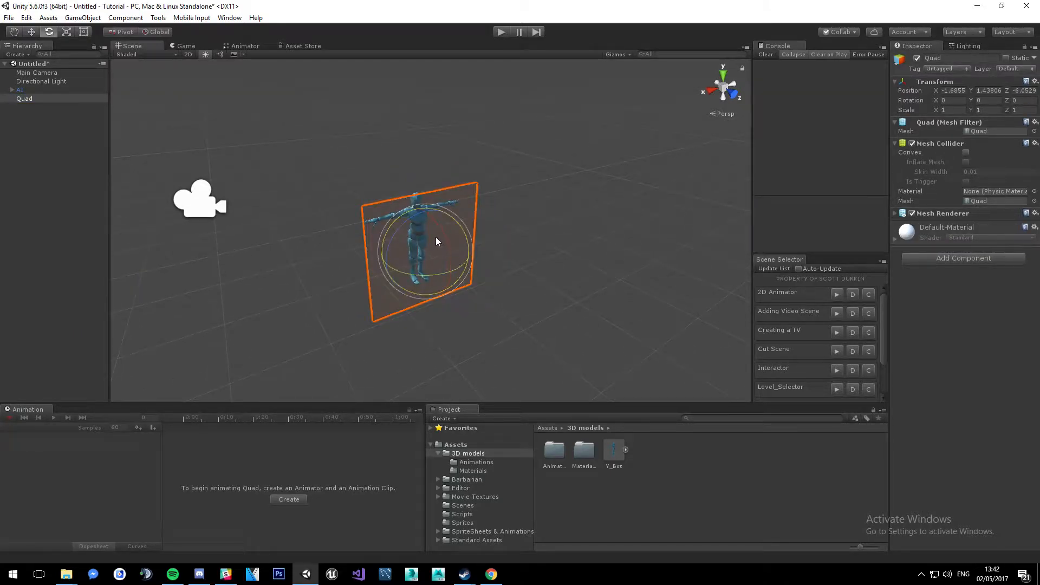
{"action": "left_click_drag", "start_coordinate": [445, 247], "coordinate": [486, 360]}
{"action": "left_click", "coordinate": [951, 101]}
{"action": "type", "text": "90"}
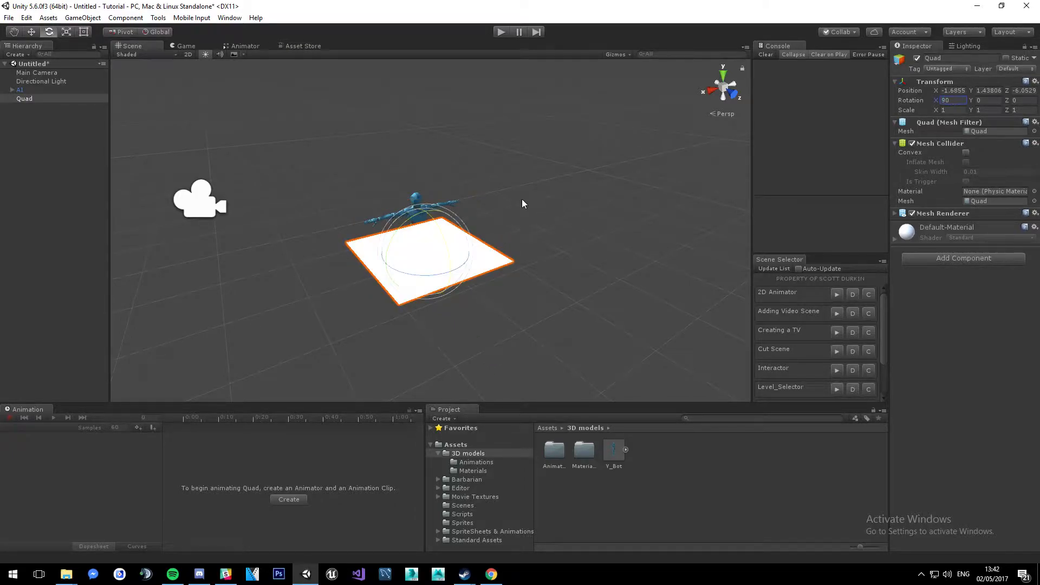
Scale the quad uniformly to about 22.76 and lower it to Y -1.09 beneath the character's feet.
{"action": "right_click_drag", "start_coordinate": [427, 241], "coordinate": [420, 239]}
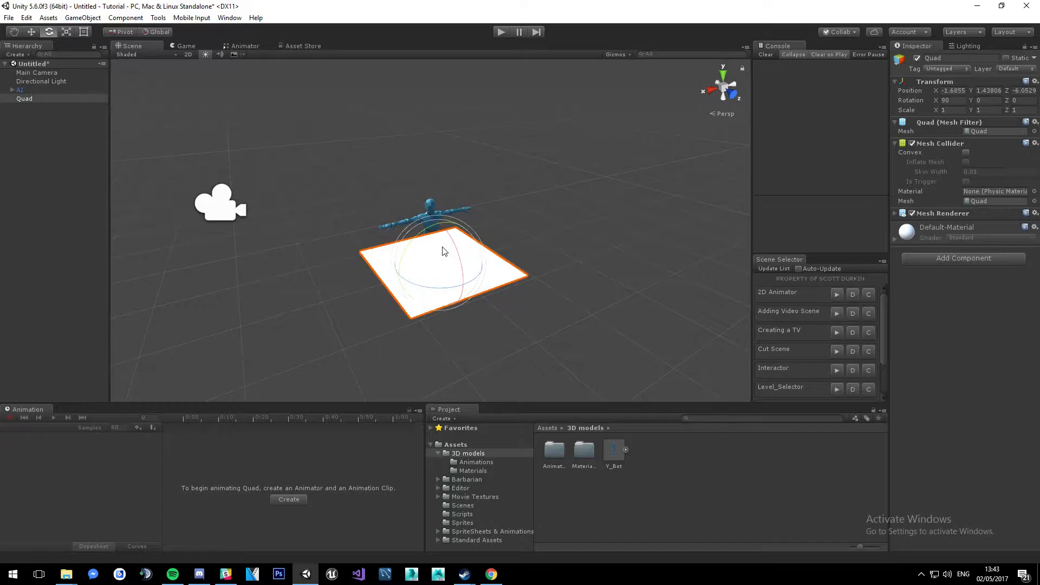
{"action": "key", "text": "w"}
{"action": "left_click_drag", "start_coordinate": [439, 232], "coordinate": [488, 293]}
{"action": "key", "text": "t"}
{"action": "key", "text": "r"}
{"action": "left_click_drag", "start_coordinate": [480, 258], "coordinate": [604, 269]}
{"action": "key", "text": "w"}
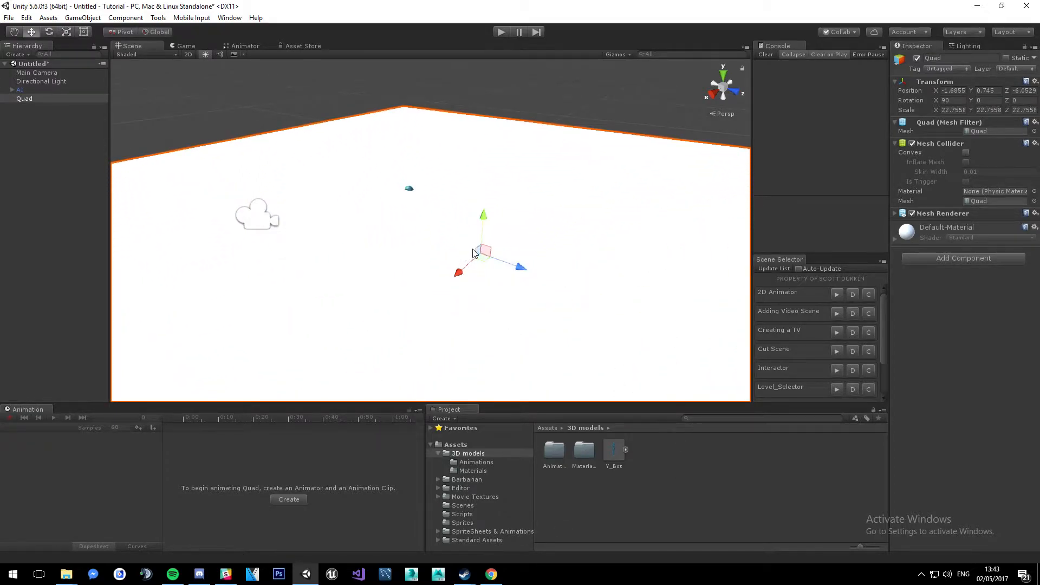
{"action": "left_click_drag", "start_coordinate": [484, 216], "coordinate": [480, 330]}
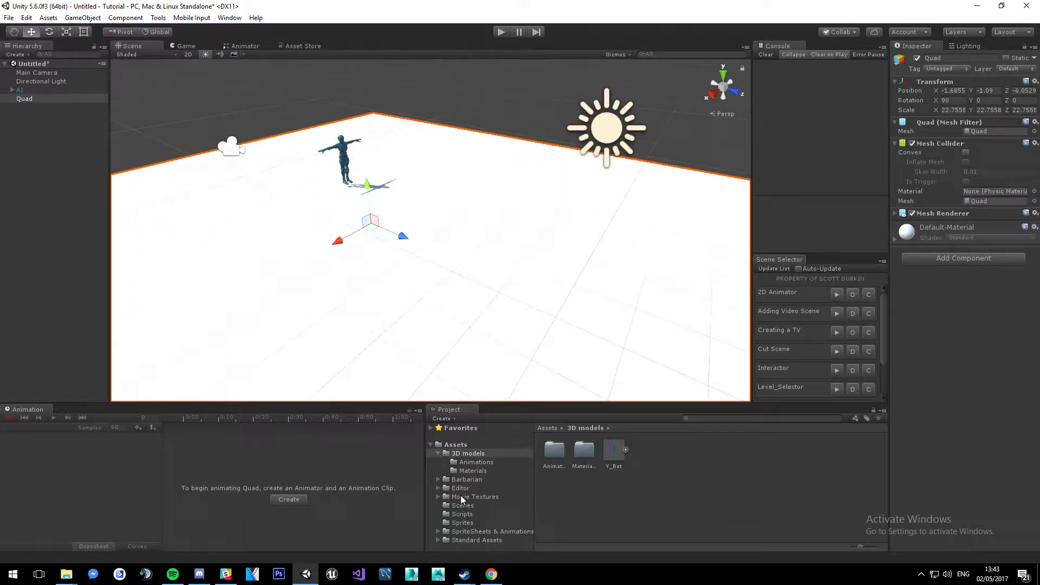
Apply the CliffAlbedoSpecular surface texture from the Standard Assets TerrainAssets folder to the quad.
{"action": "left_click", "coordinate": [464, 540]}
{"action": "double_click", "coordinate": [616, 456]}
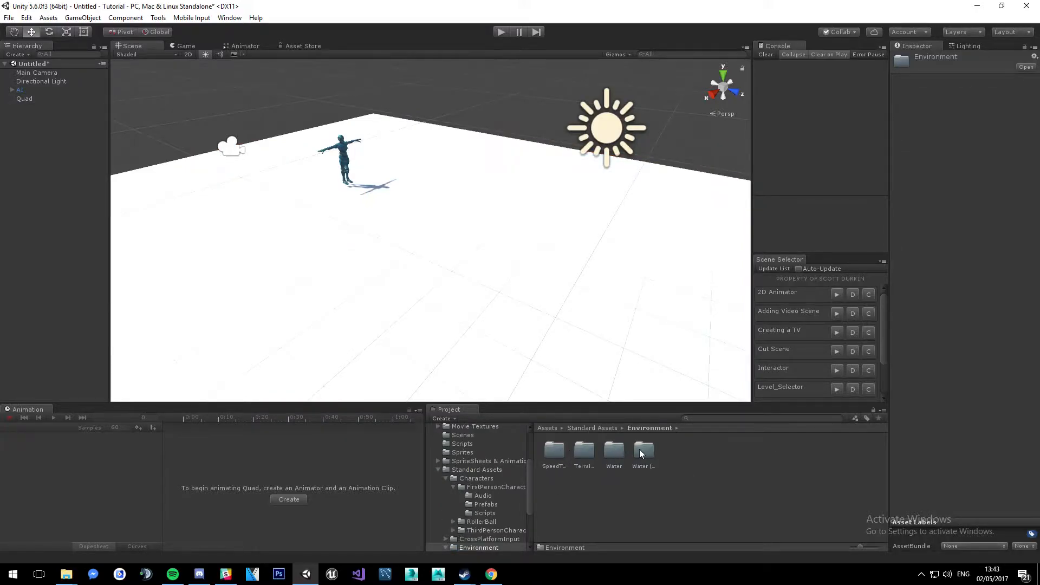
{"action": "left_click", "coordinate": [699, 418]}
{"action": "left_click", "coordinate": [572, 302]}
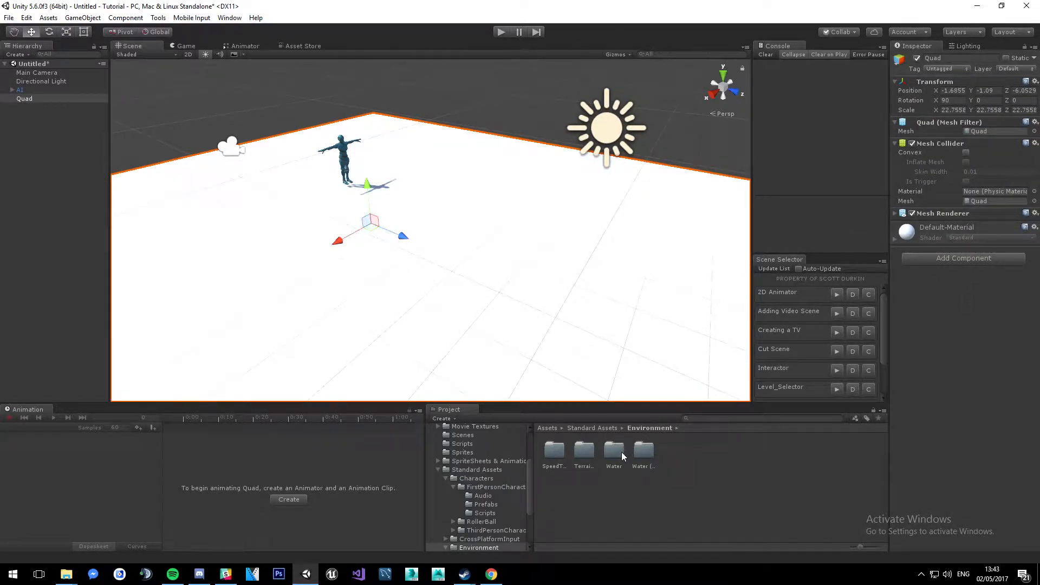
{"action": "double_click", "coordinate": [585, 452]}
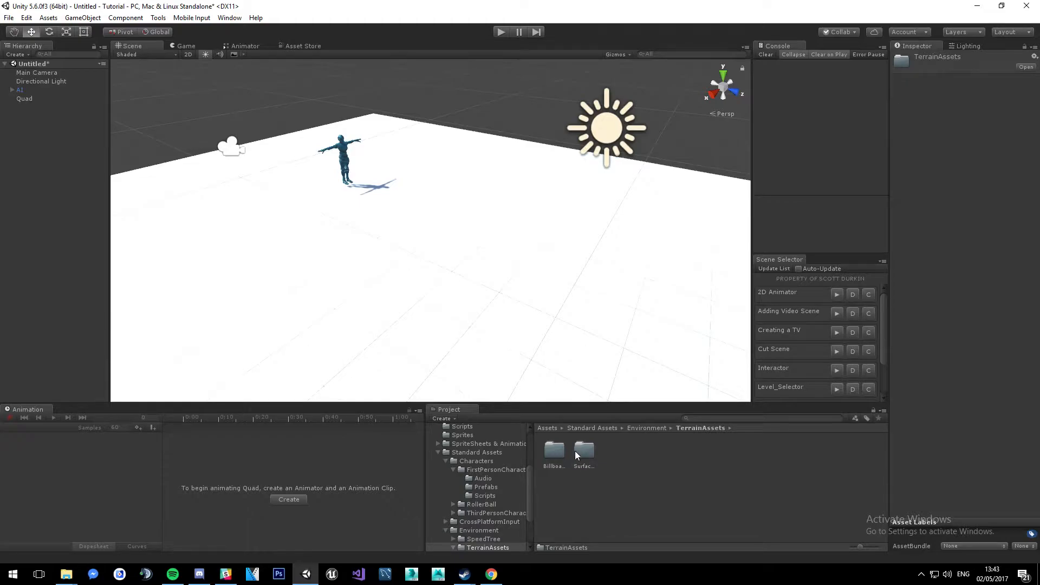
{"action": "double_click", "coordinate": [575, 451]}
{"action": "left_click_drag", "start_coordinate": [585, 450], "coordinate": [448, 265]}
Move the AI character across the ground to about X -4.7, Z -9.81.
{"action": "left_click", "coordinate": [428, 239]}
{"action": "scroll", "coordinate": [456, 324], "scroll_direction": "down", "scroll_amount": 3}
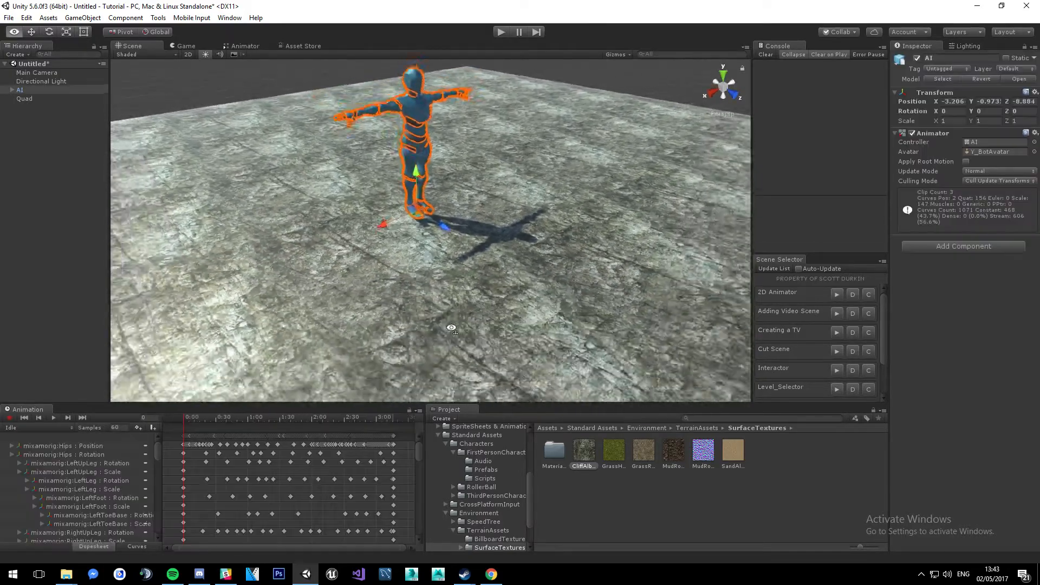
{"action": "left_click_drag", "start_coordinate": [417, 223], "coordinate": [485, 227]}
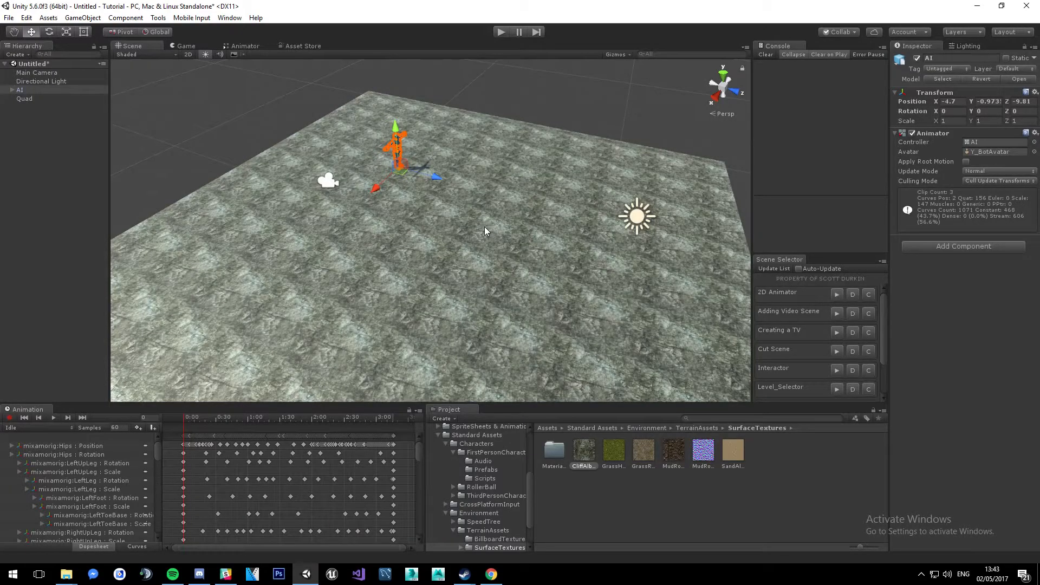
Replace the ground quad's Mesh Collider with a Box Collider.
{"action": "left_click", "coordinate": [484, 227]}
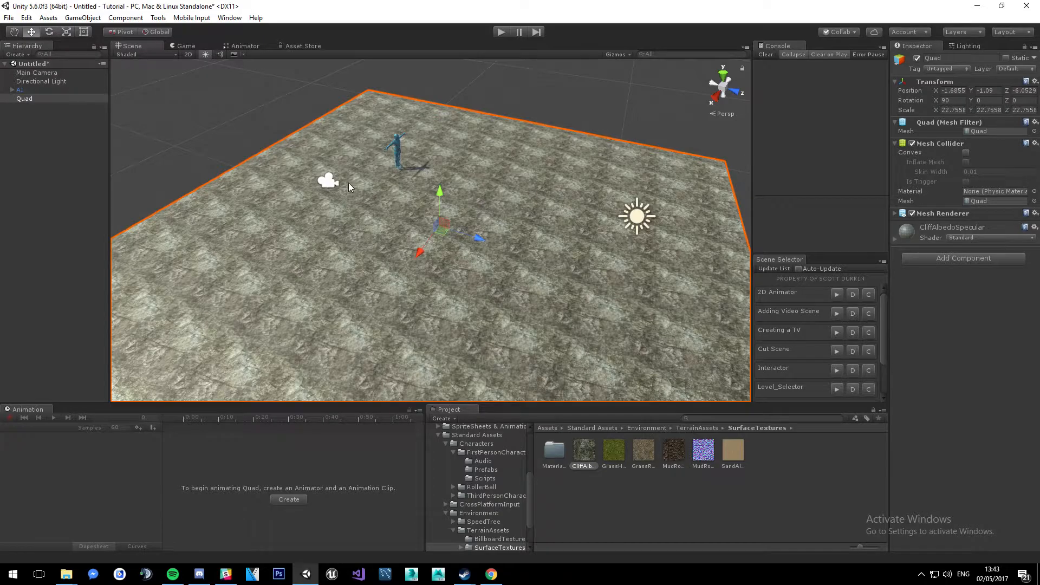
{"action": "left_click", "coordinate": [1035, 143]}
{"action": "left_click", "coordinate": [994, 177]}
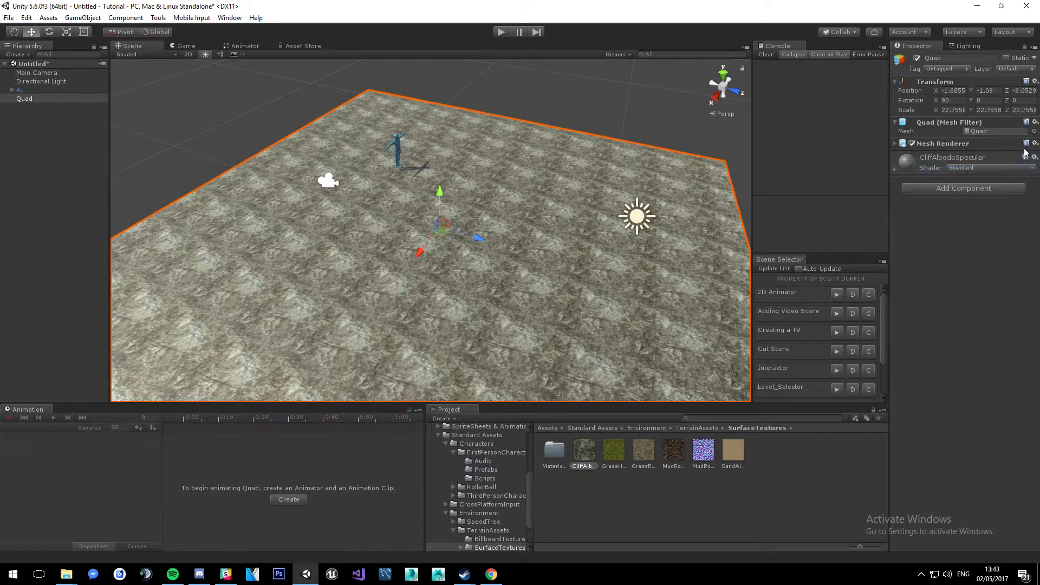
{"action": "left_click", "coordinate": [1006, 189]}
{"action": "type", "text": "box"}
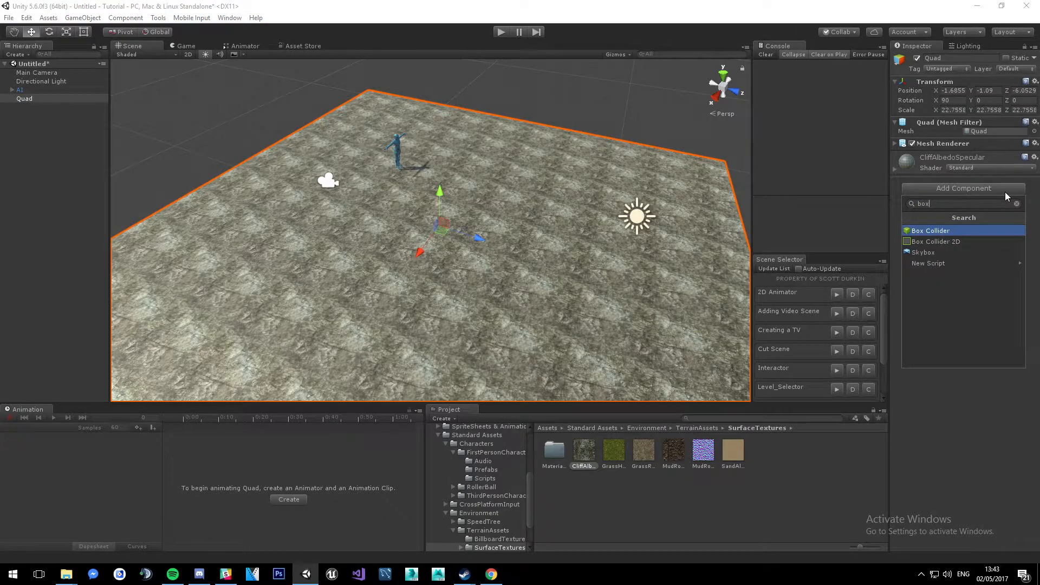
{"action": "key", "text": "Return"}
Collapse the Box Collider settings and mark the ground quad as Static.
{"action": "left_click_drag", "start_coordinate": [561, 184], "coordinate": [425, 119], "text": "alt"}
{"action": "right_click_drag", "start_coordinate": [425, 119], "coordinate": [539, 144]}
{"action": "key", "text": "w"}
{"action": "key", "text": "f"}
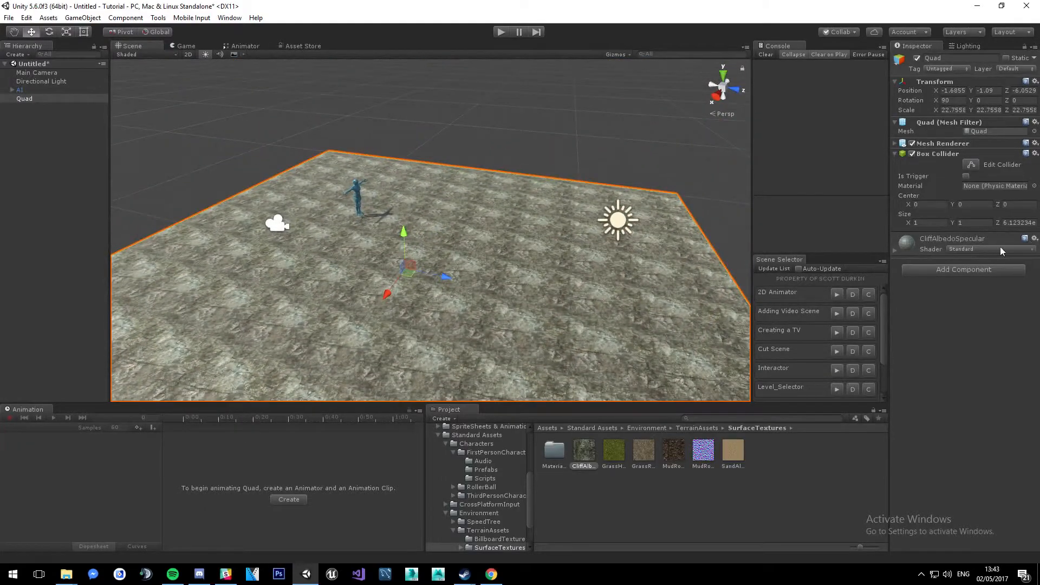
{"action": "left_click", "coordinate": [897, 155]}
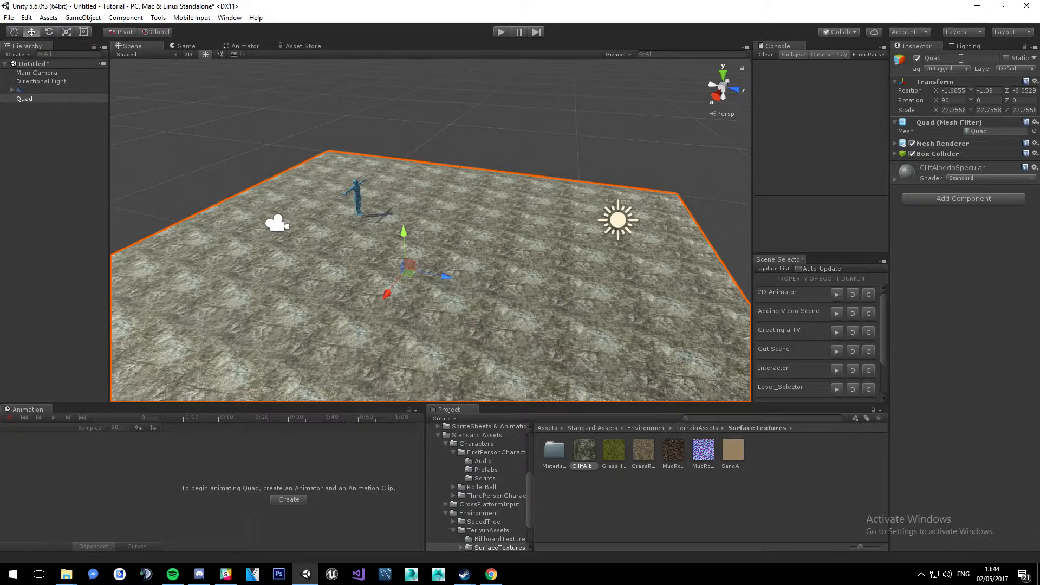
{"action": "left_click", "coordinate": [1007, 58]}
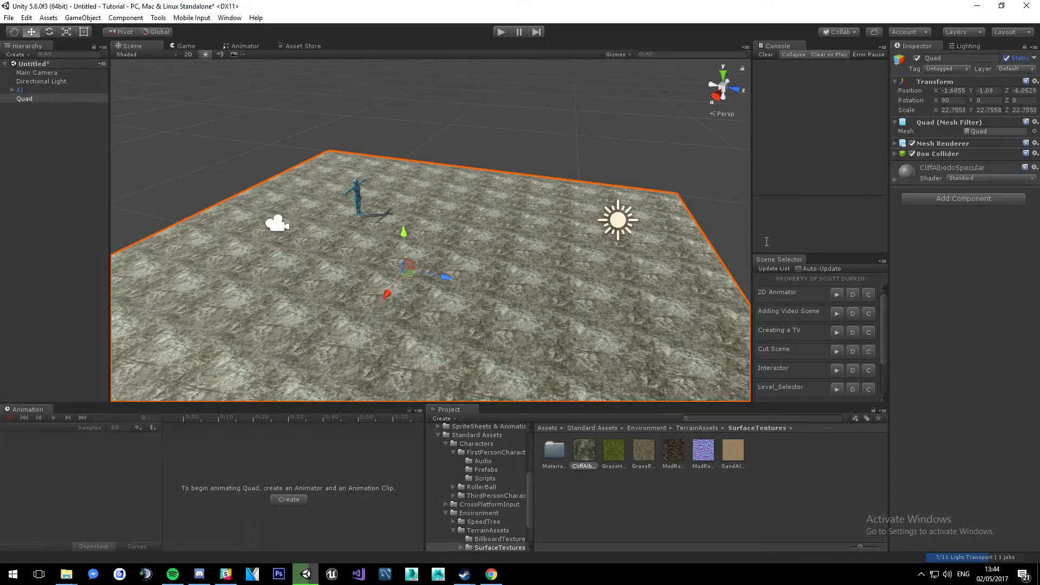
Open the Navigation window and display its agent type settings.
{"action": "right_click_drag", "start_coordinate": [600, 301], "coordinate": [576, 309]}
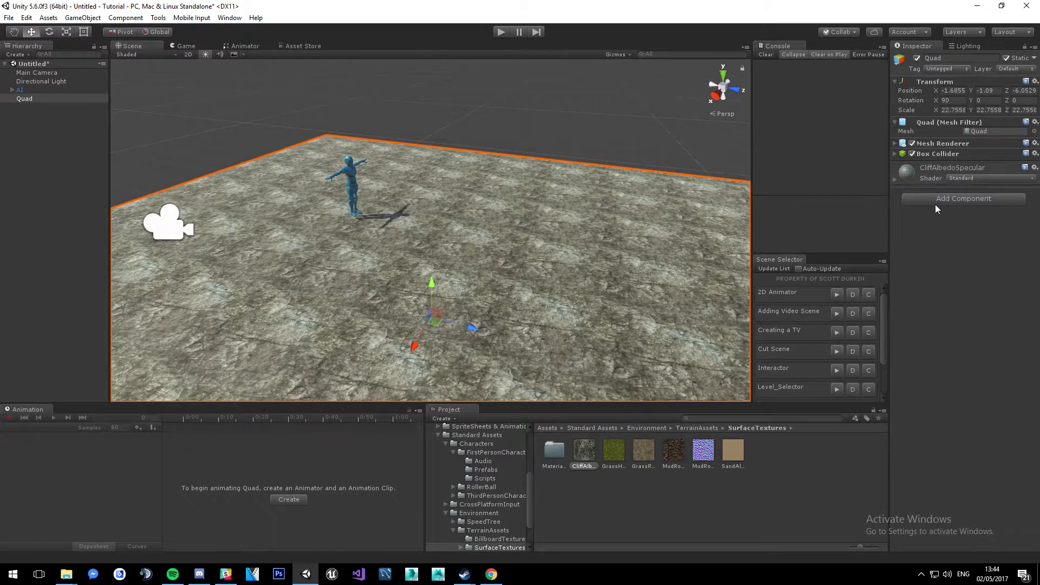
{"action": "scroll", "coordinate": [277, 262], "scroll_direction": "down", "scroll_amount": 3}
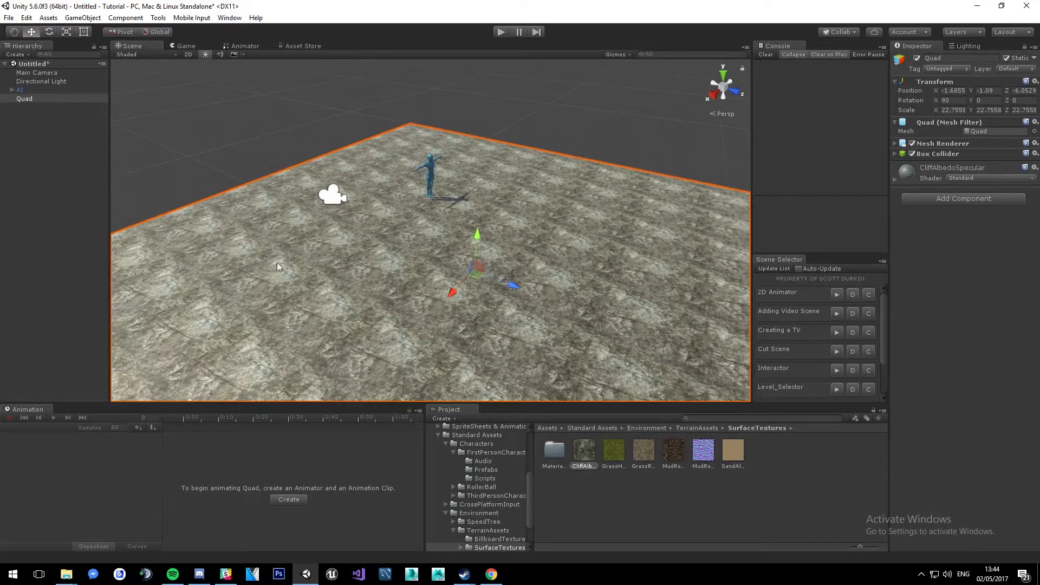
{"action": "left_click", "coordinate": [230, 18]}
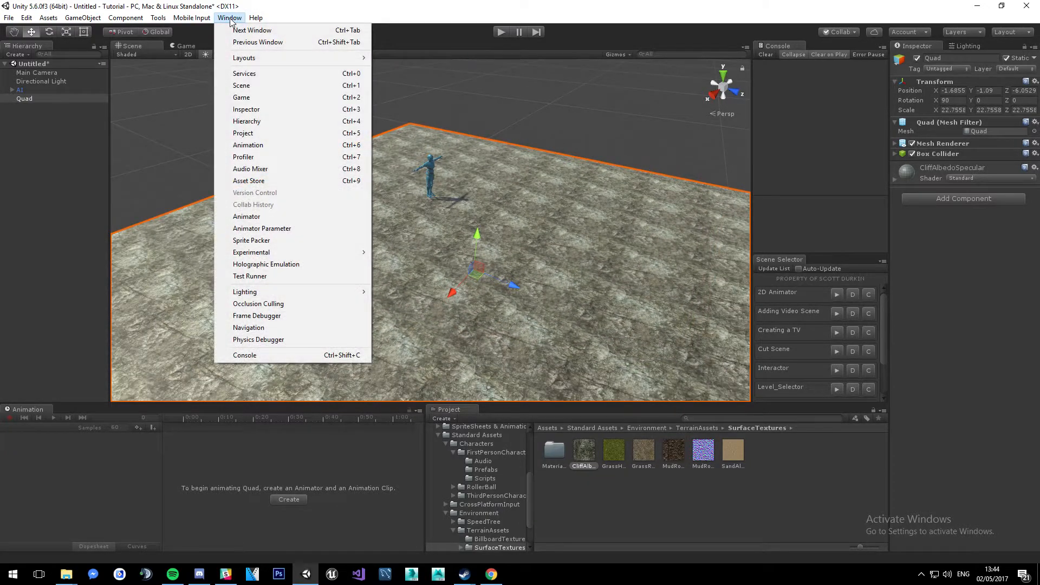
{"action": "left_click", "coordinate": [295, 328]}
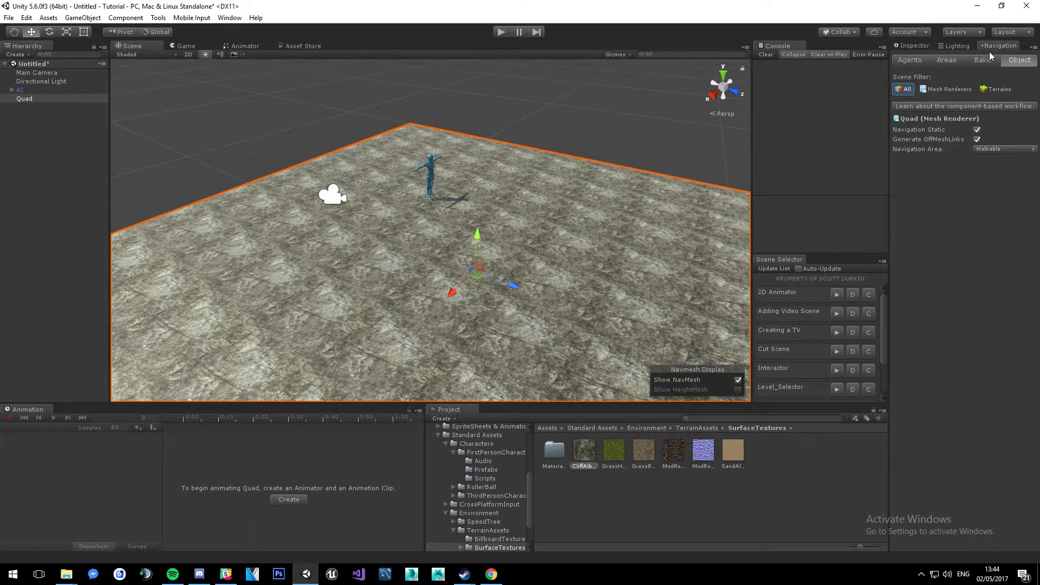
{"action": "left_click", "coordinate": [917, 63]}
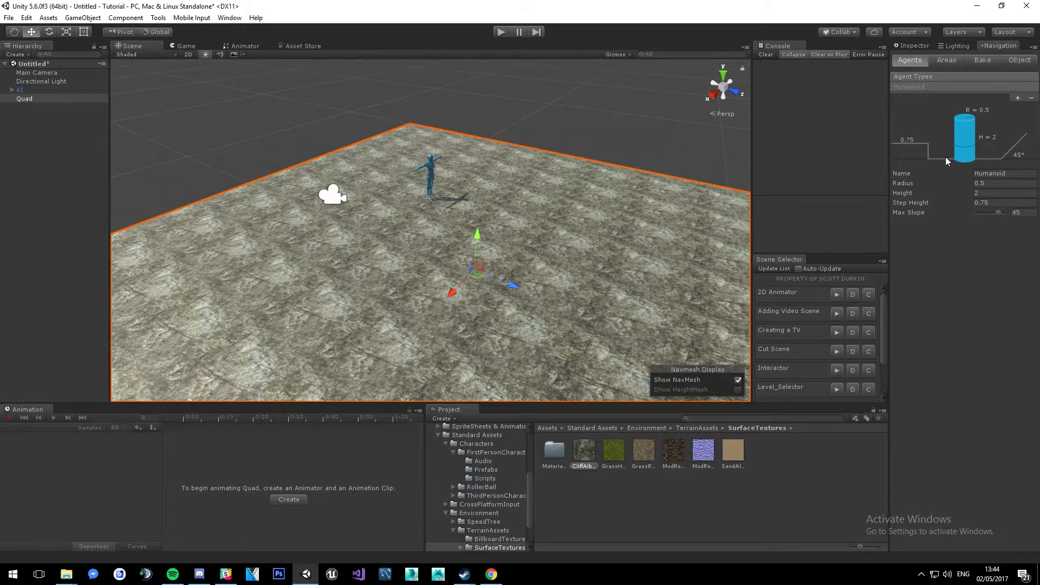
Set the agent radius for baking the navigation mesh to 0.32.
{"action": "left_click", "coordinate": [982, 60]}
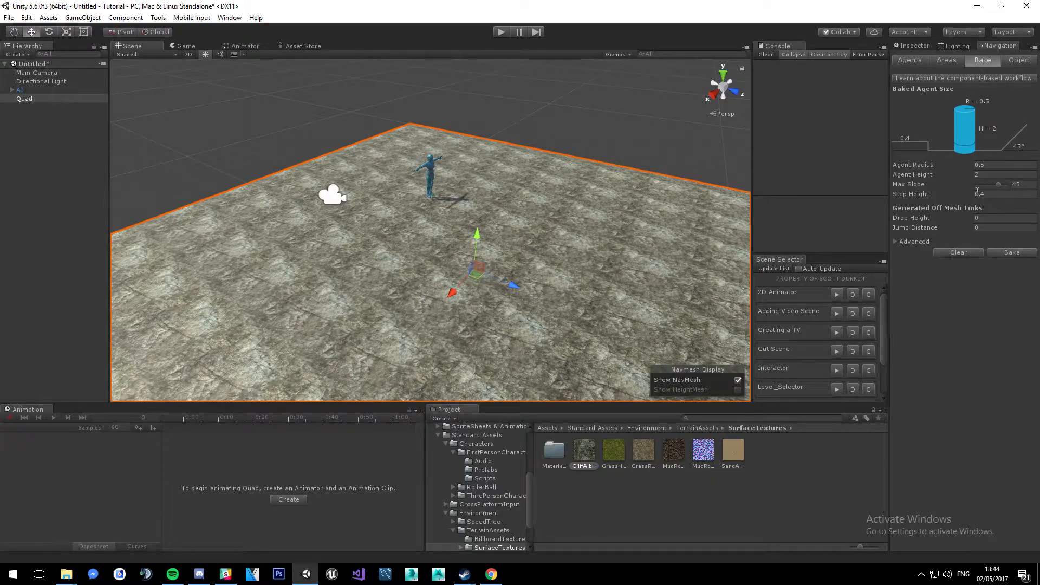
{"action": "left_click", "coordinate": [971, 168]}
{"action": "mouse_move", "coordinate": [971, 169]}
{"action": "left_mouse_down"}
{"action": "mouse_move", "coordinate": [961, 169]}
{"action": "mouse_move", "coordinate": [985, 169]}
{"action": "mouse_move", "coordinate": [968, 170]}
{"action": "left_mouse_up"}
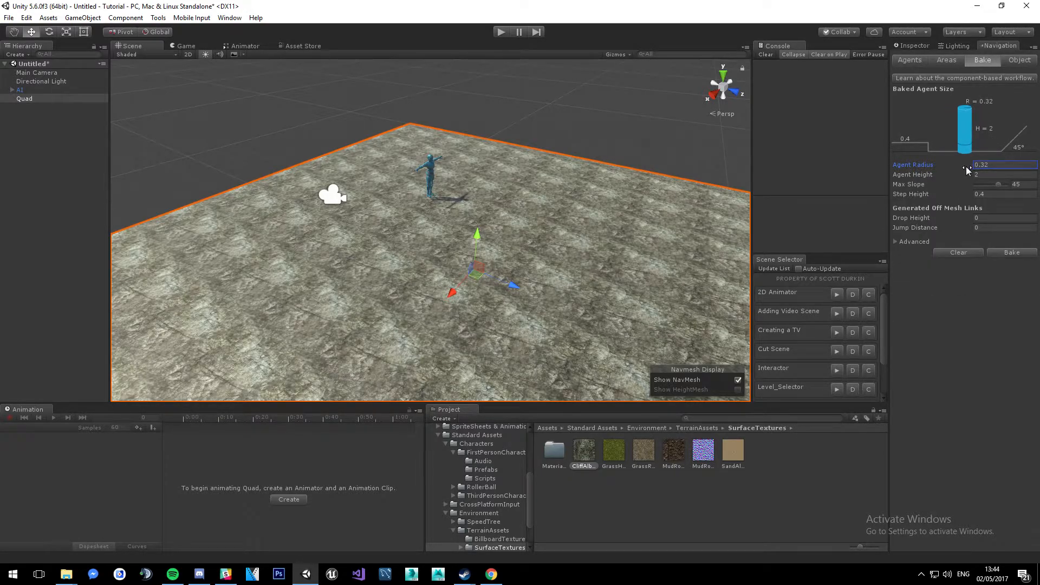
Save the scene as AI in the project's Scenes folder and bake the navigation mesh.
{"action": "left_click", "coordinate": [1012, 253]}
{"action": "left_click", "coordinate": [543, 311]}
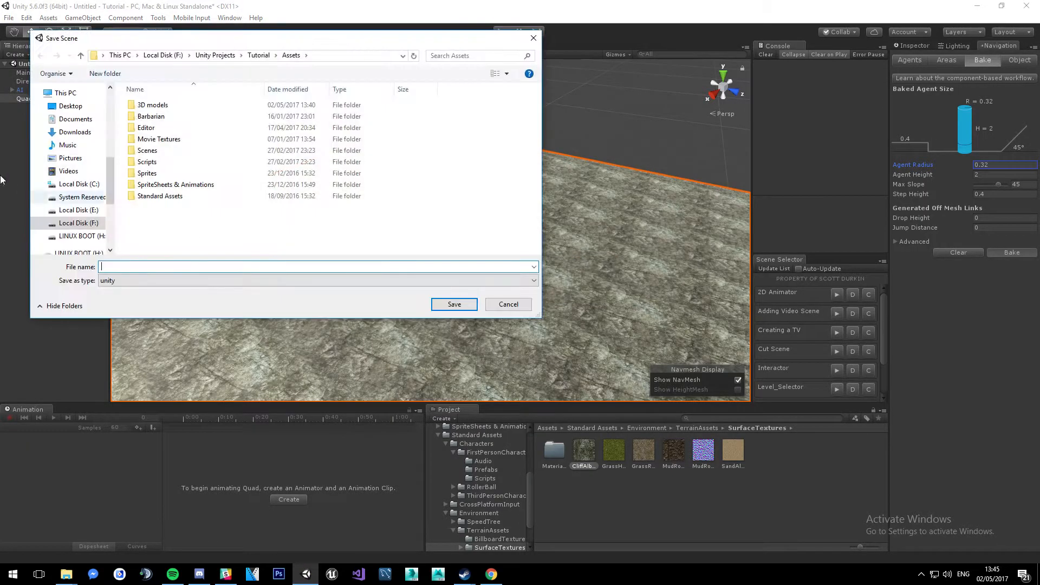
{"action": "double_click", "coordinate": [160, 154]}
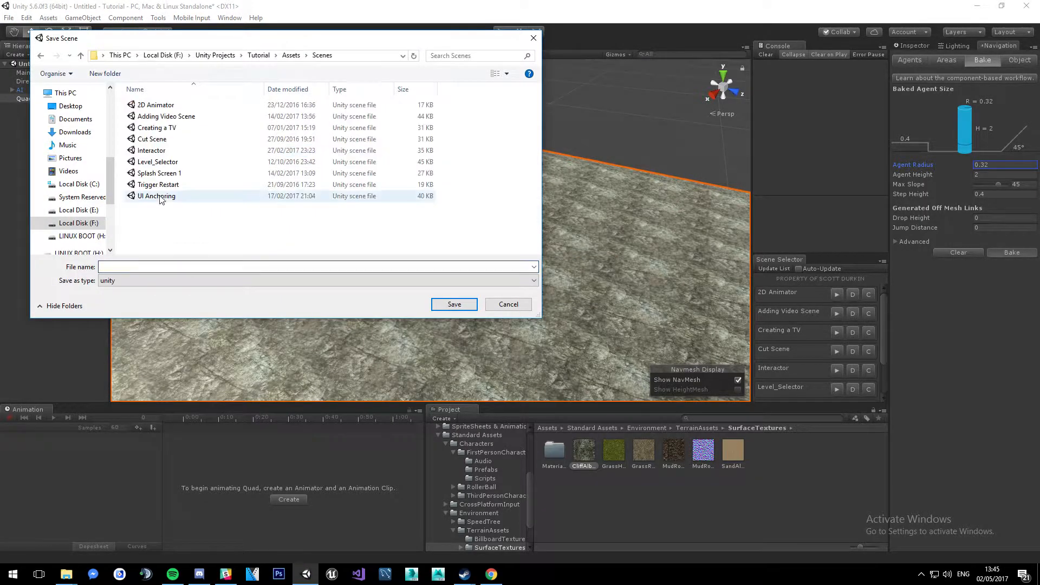
{"action": "type", "text": "AI"}
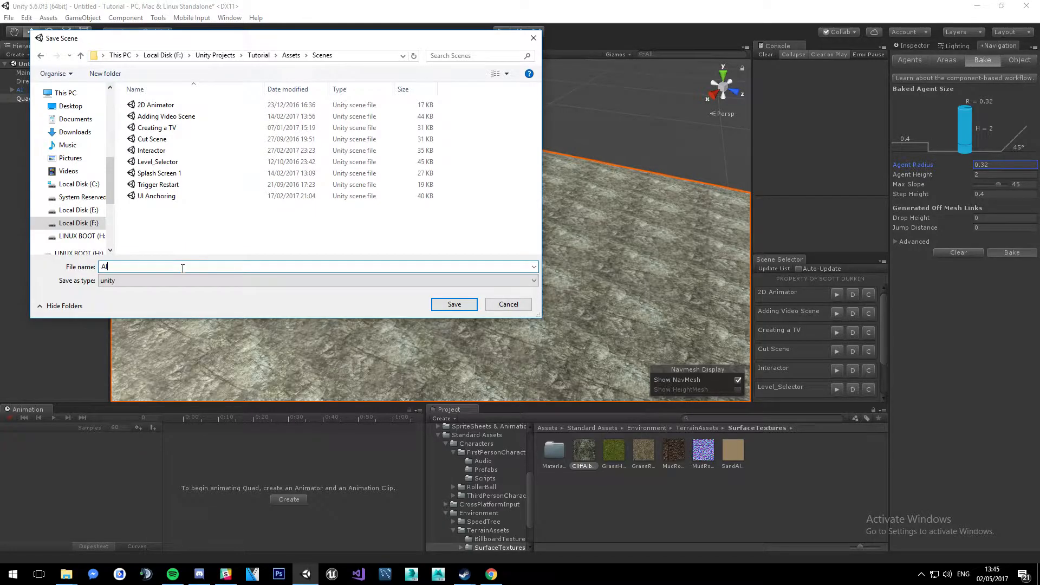
{"action": "key", "text": "Return"}
{"action": "left_click", "coordinate": [1011, 252]}
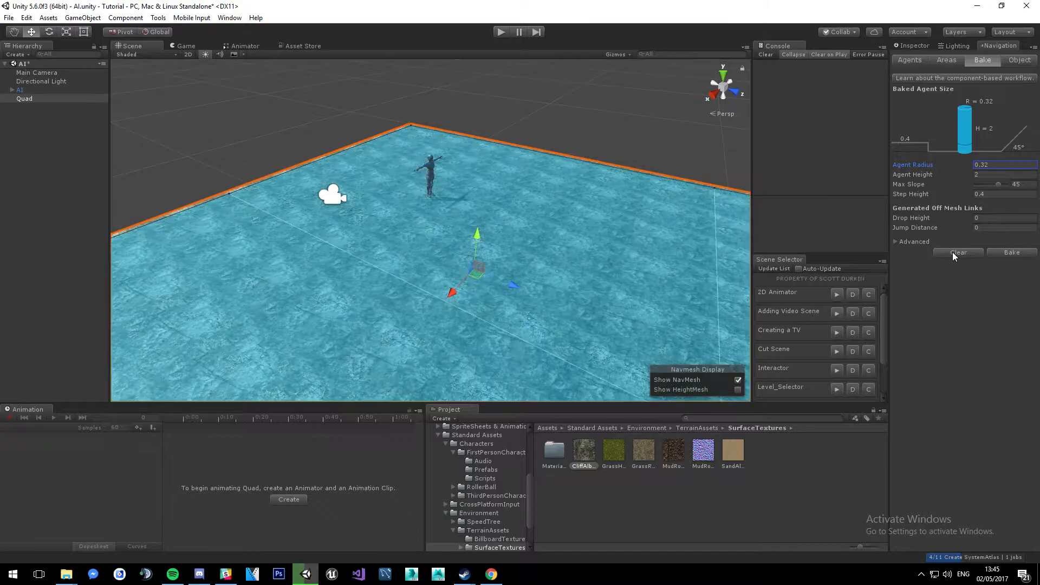
Set the baked agent radius to 0.08 and rebake the navigation mesh.
{"action": "left_click_drag", "start_coordinate": [595, 233], "coordinate": [596, 196], "text": "alt"}
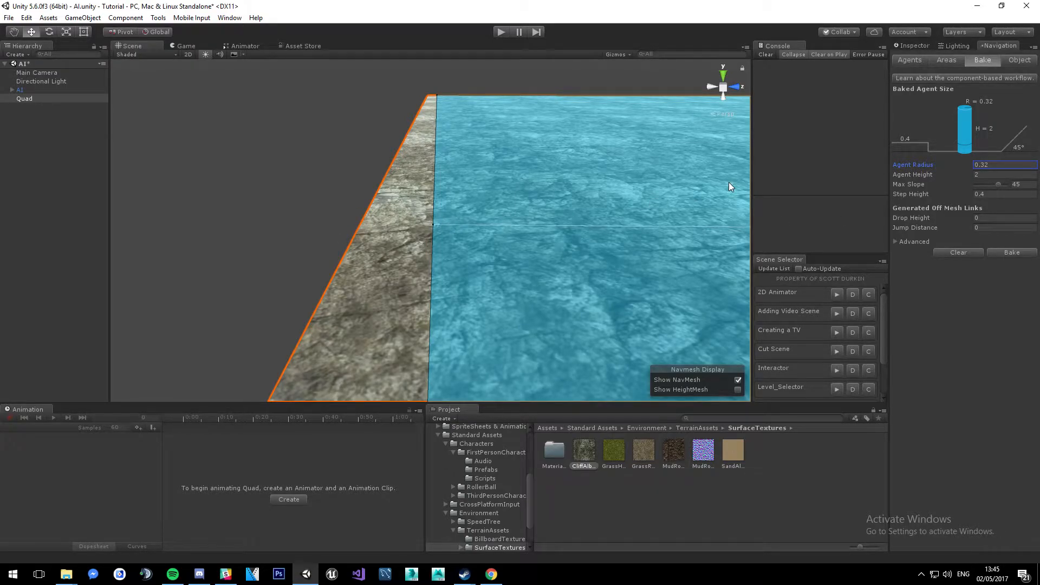
{"action": "left_click", "coordinate": [972, 164]}
{"action": "left_click_drag", "start_coordinate": [969, 164], "coordinate": [963, 163]}
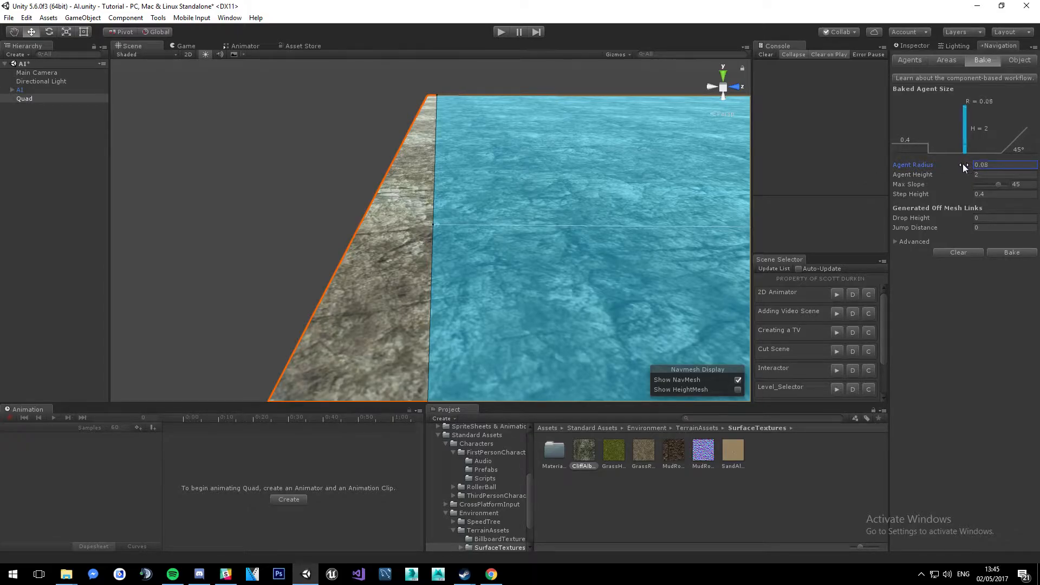
{"action": "left_click", "coordinate": [1002, 252]}
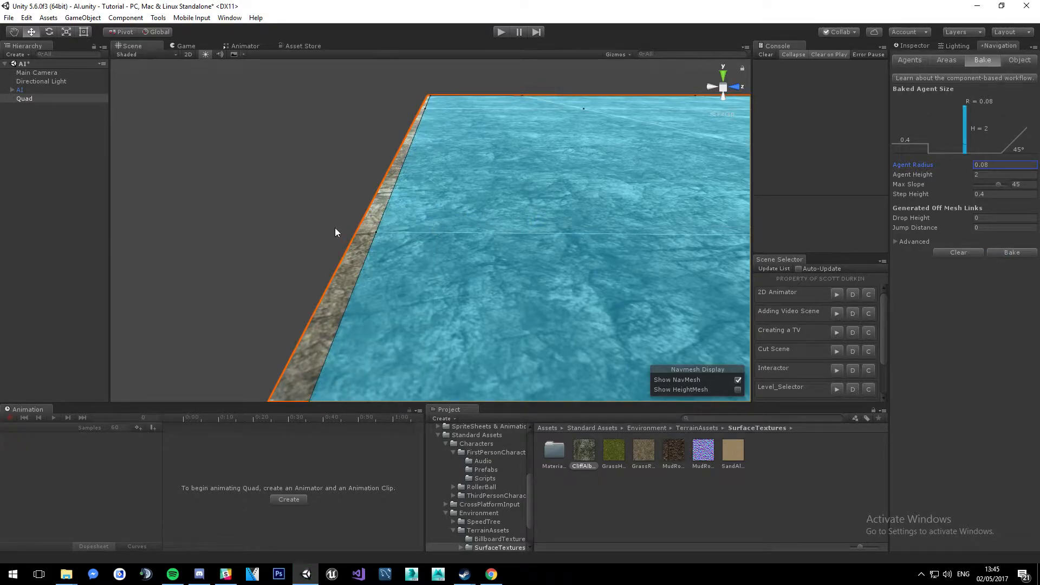
Add a 3D cube to the scene on the ground near the AI character.
{"action": "right_click_drag", "start_coordinate": [456, 233], "coordinate": [452, 273]}
{"action": "left_click", "coordinate": [31, 115]}
{"action": "right_click", "coordinate": [29, 108]}
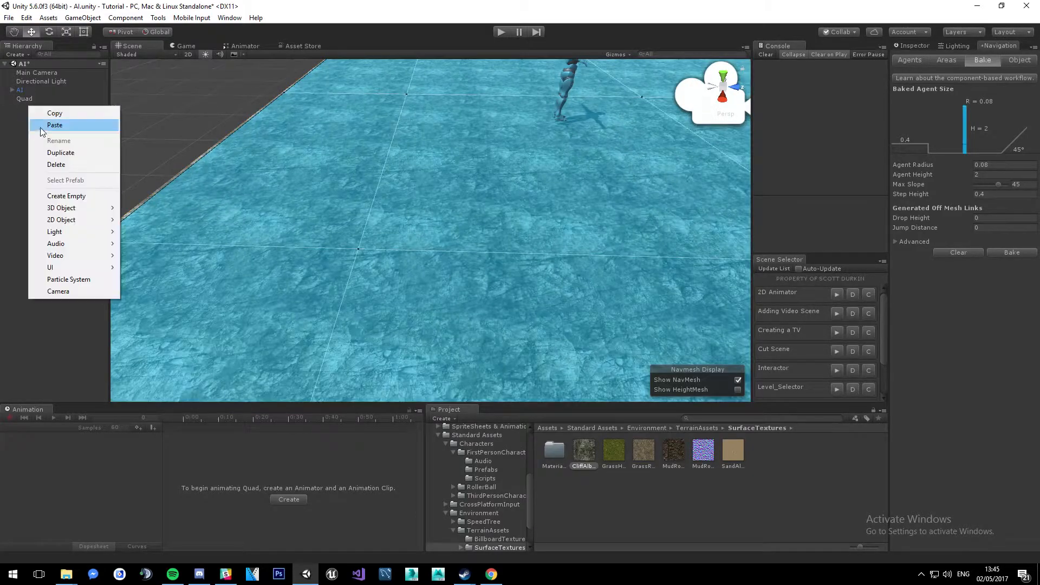
{"action": "left_click", "coordinate": [148, 209]}
{"action": "right_click_drag", "start_coordinate": [147, 210], "coordinate": [378, 198]}
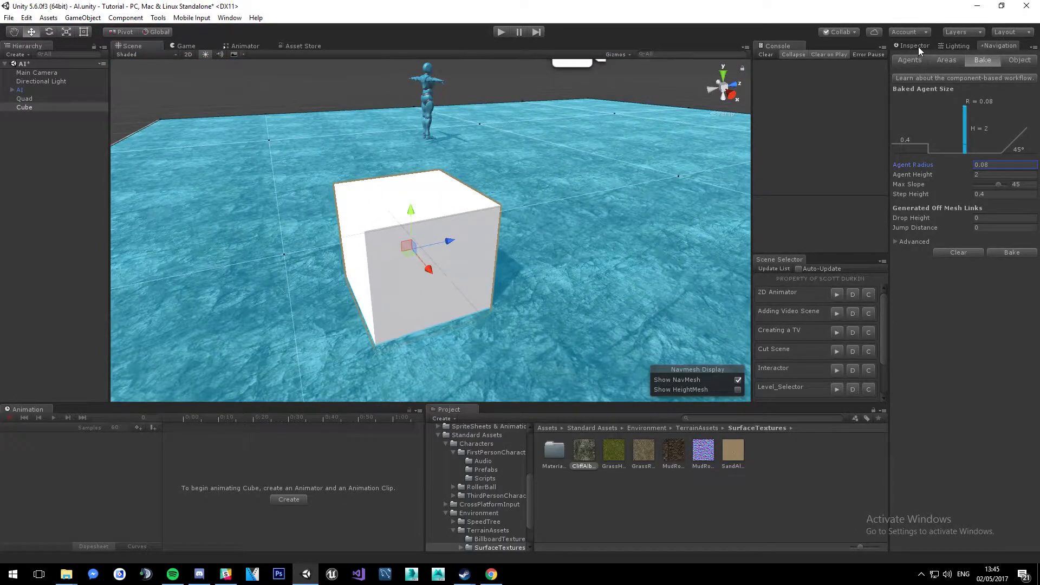
Add a Nav Mesh Obstacle component to the cube and enable Carve.
{"action": "left_click", "coordinate": [916, 45]}
{"action": "scroll", "coordinate": [425, 264], "scroll_direction": "down", "scroll_amount": 3}
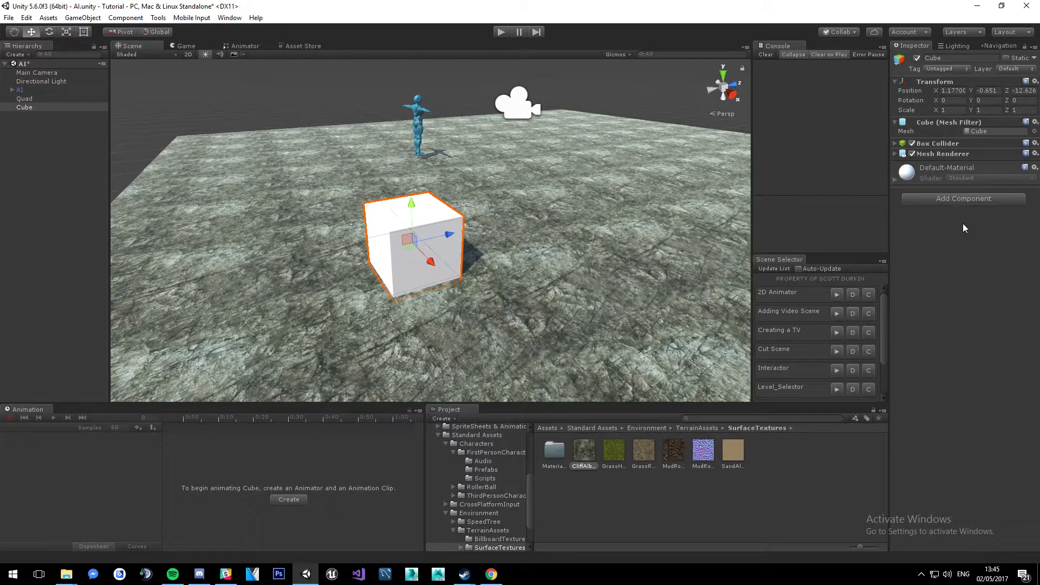
{"action": "left_click", "coordinate": [954, 204]}
{"action": "type", "text": "nav"}
{"action": "key", "text": "Down"}
{"action": "key", "text": "Return"}
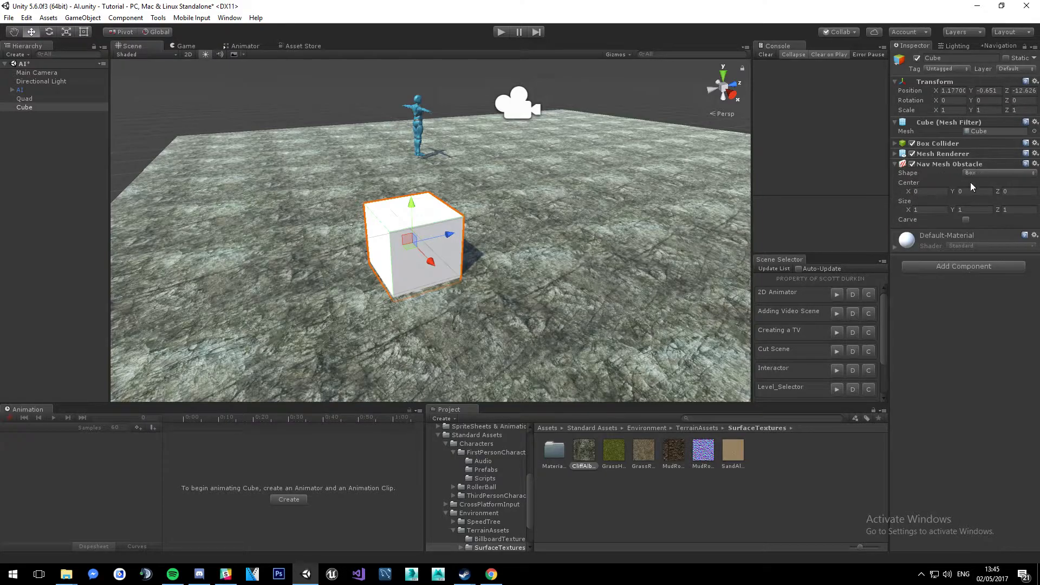
{"action": "left_click", "coordinate": [967, 220]}
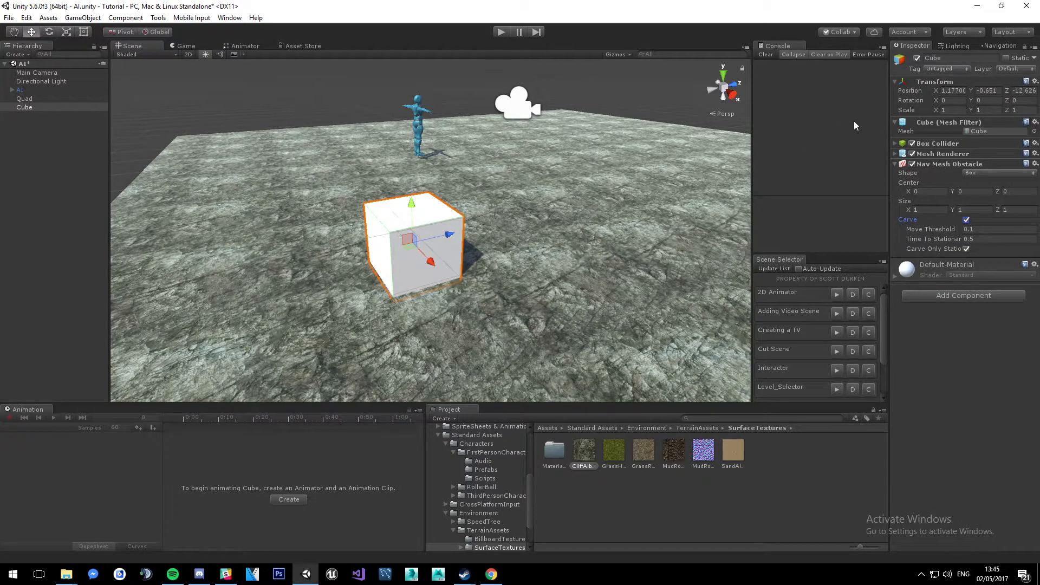
Examine the navigation mesh around the base of the cube up close.
{"action": "left_click", "coordinate": [999, 46]}
{"action": "scroll", "coordinate": [471, 325], "scroll_direction": "down", "scroll_amount": 10}
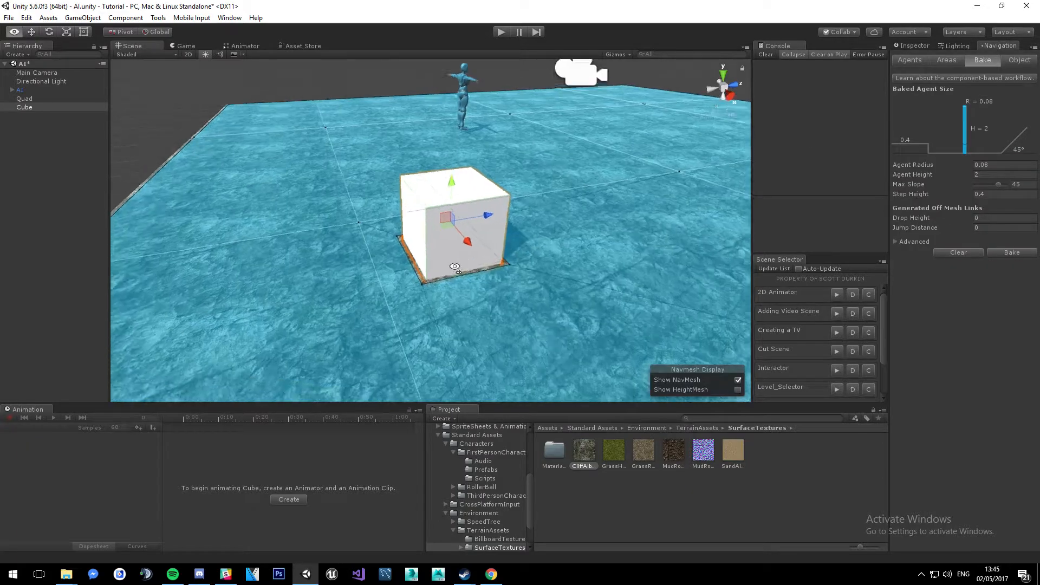
{"action": "key", "text": "s"}
{"action": "right_click_drag", "start_coordinate": [472, 325], "coordinate": [451, 346]}
{"action": "key", "text": "w"}
{"action": "key", "text": "a"}
{"action": "key", "text": "d"}
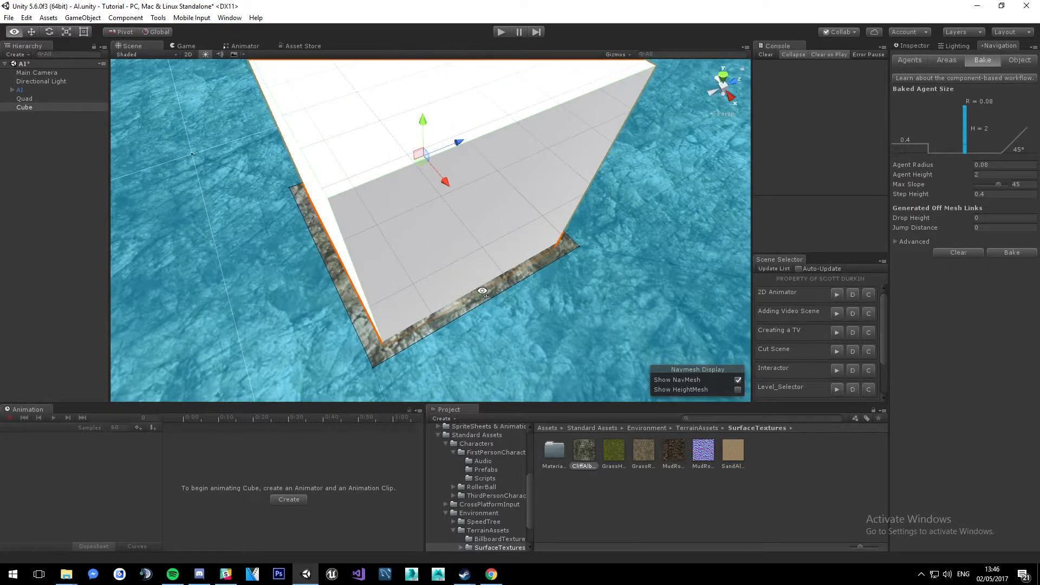
{"action": "key", "text": "f"}
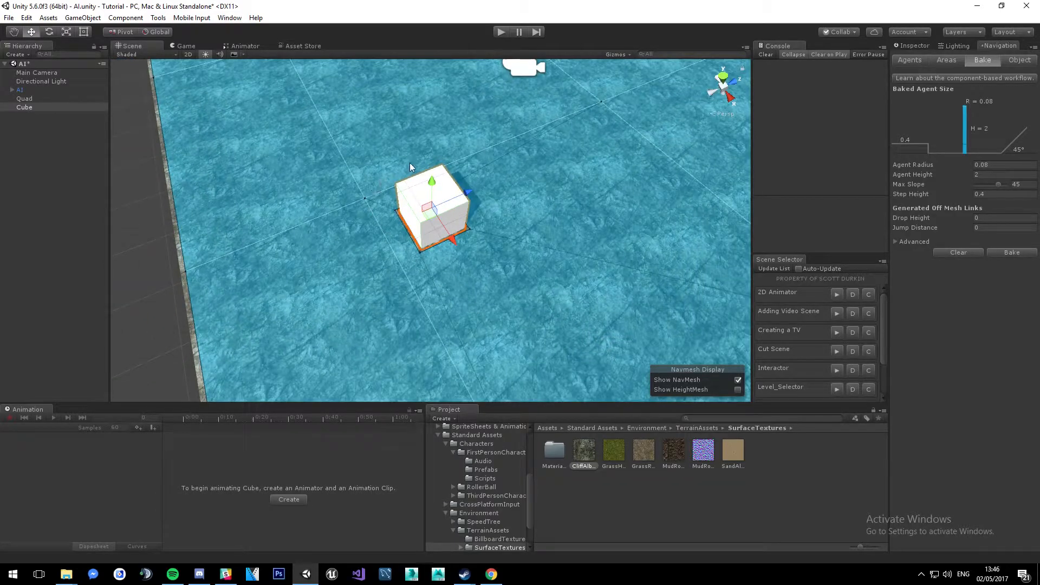
Move the cube a short distance across the ground, roughly along the X axis.
{"action": "key", "text": "s"}
{"action": "right_click_drag", "start_coordinate": [411, 179], "coordinate": [440, 128]}
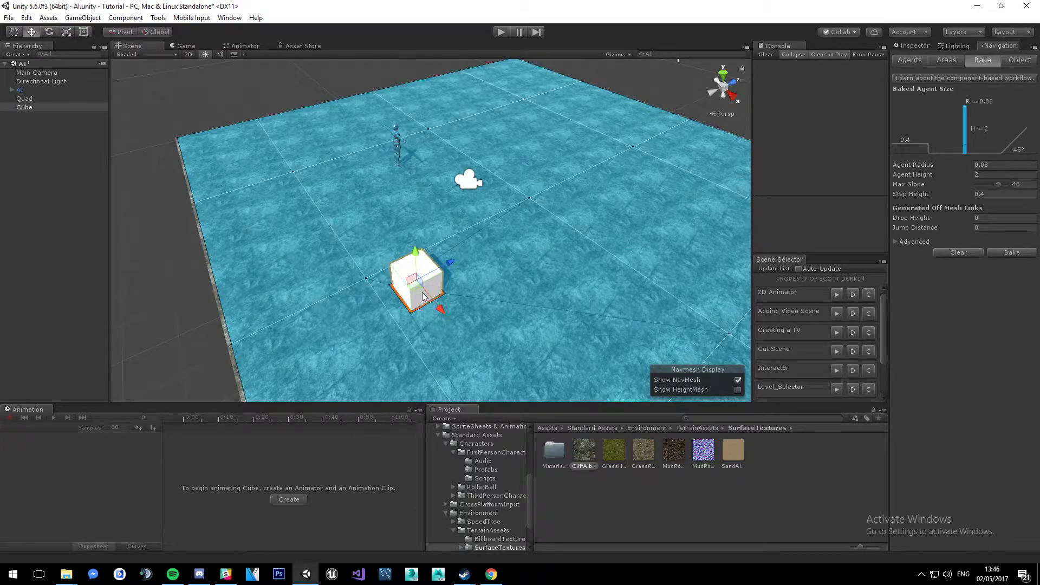
{"action": "left_click_drag", "start_coordinate": [415, 288], "coordinate": [486, 312]}
{"action": "right_click_drag", "start_coordinate": [502, 265], "coordinate": [529, 295]}
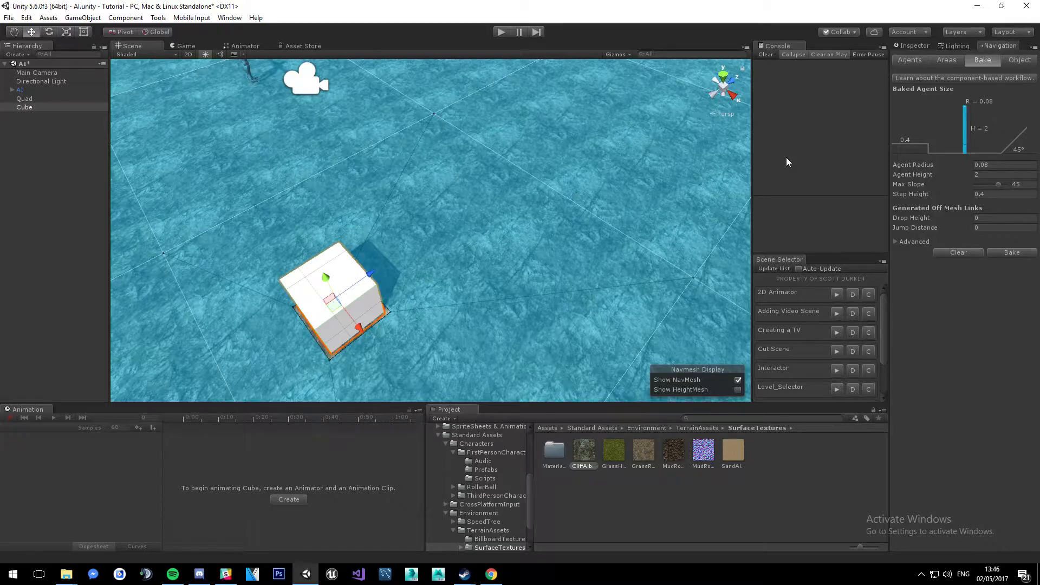
Select the AI character and display its Animator state graph.
{"action": "scroll", "coordinate": [499, 490], "scroll_direction": "up", "scroll_amount": 5}
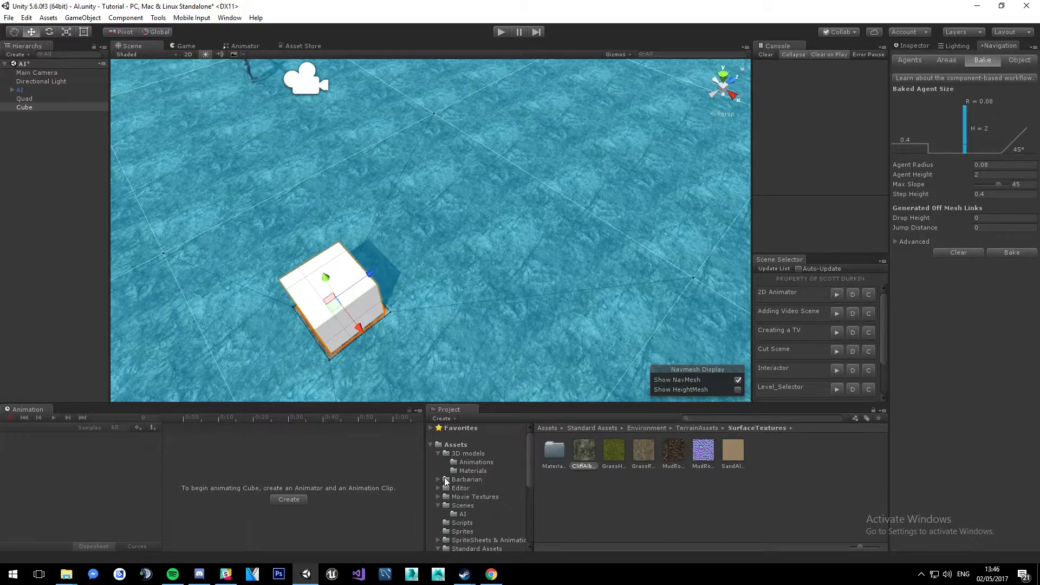
{"action": "left_click_drag", "start_coordinate": [256, 90], "coordinate": [255, 68], "text": "alt"}
{"action": "key", "text": "d"}
{"action": "right_click_drag", "start_coordinate": [255, 69], "coordinate": [1002, 61]}
{"action": "key", "text": "w"}
{"action": "key", "text": "s"}
{"action": "key", "text": "w"}
{"action": "key", "text": "s"}
{"action": "right_click_drag", "start_coordinate": [374, 199], "coordinate": [357, 261]}
{"action": "key", "text": "w"}
{"action": "key", "text": "s"}
{"action": "left_click_drag", "start_coordinate": [334, 252], "coordinate": [366, 266]}
{"action": "right_click_drag", "start_coordinate": [433, 283], "coordinate": [476, 239]}
{"action": "key", "text": "w"}
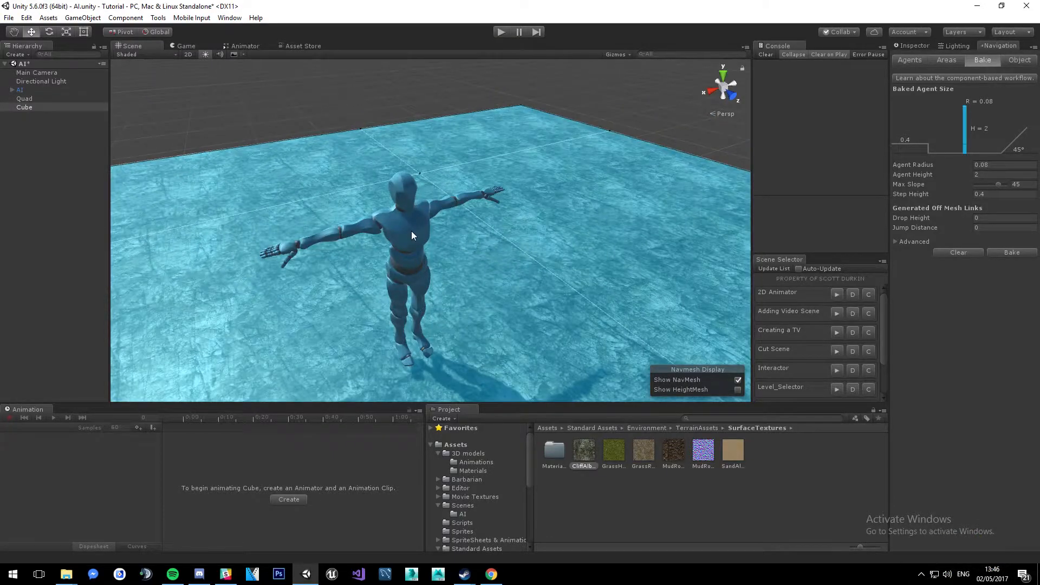
{"action": "left_click", "coordinate": [411, 231]}
{"action": "left_click", "coordinate": [65, 89]}
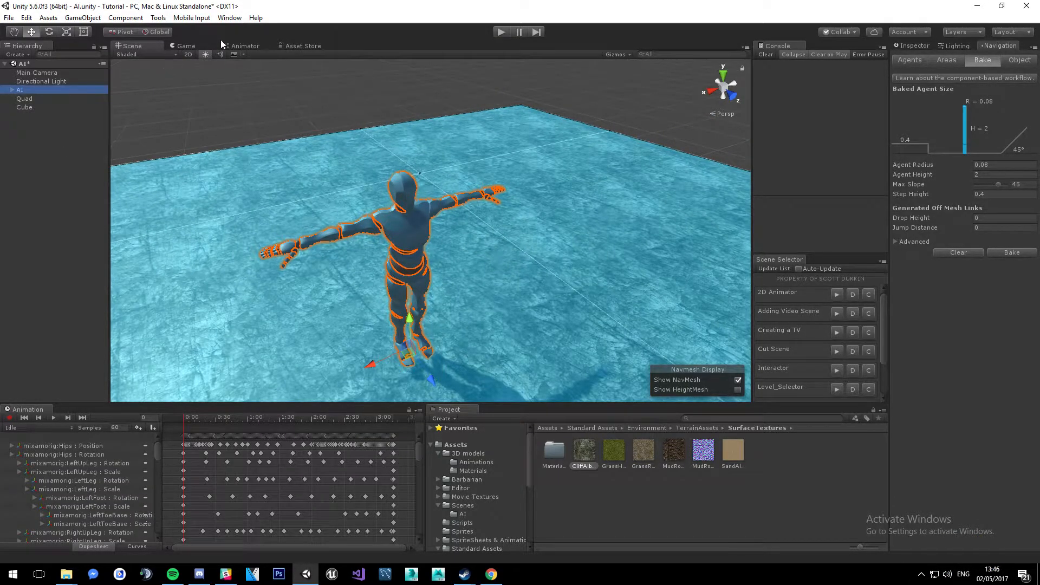
{"action": "left_click", "coordinate": [241, 46]}
Arrange the animation states with Idle directly below Entry and Walk and Running side by side beneath Idle.
{"action": "left_click_drag", "start_coordinate": [441, 111], "coordinate": [359, 220]}
{"action": "middle_click_drag", "start_coordinate": [359, 220], "coordinate": [502, 209]}
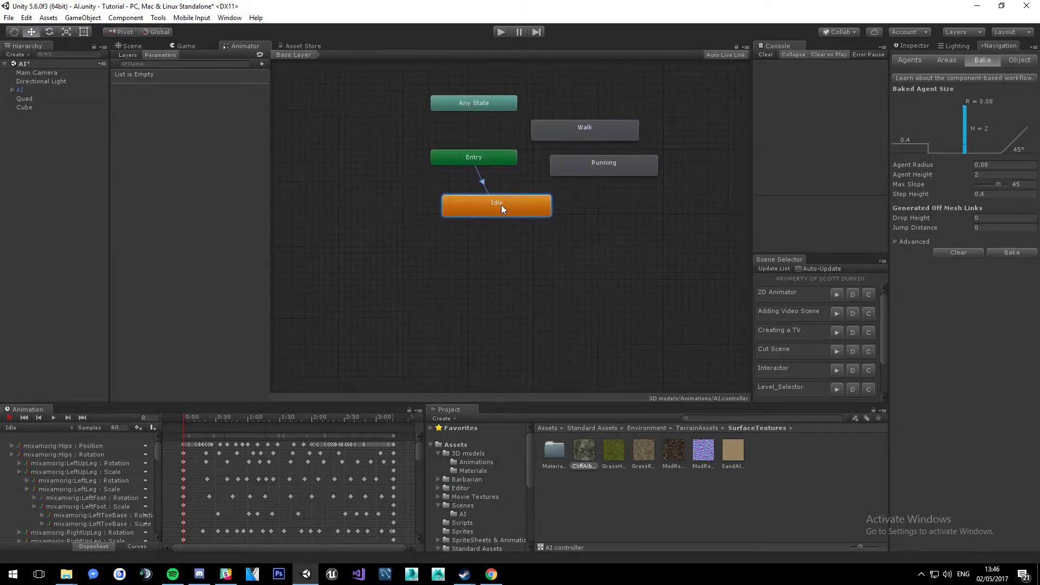
{"action": "left_click_drag", "start_coordinate": [502, 209], "coordinate": [482, 200]}
{"action": "left_click_drag", "start_coordinate": [560, 135], "coordinate": [377, 269]}
{"action": "left_click_drag", "start_coordinate": [594, 174], "coordinate": [551, 275]}
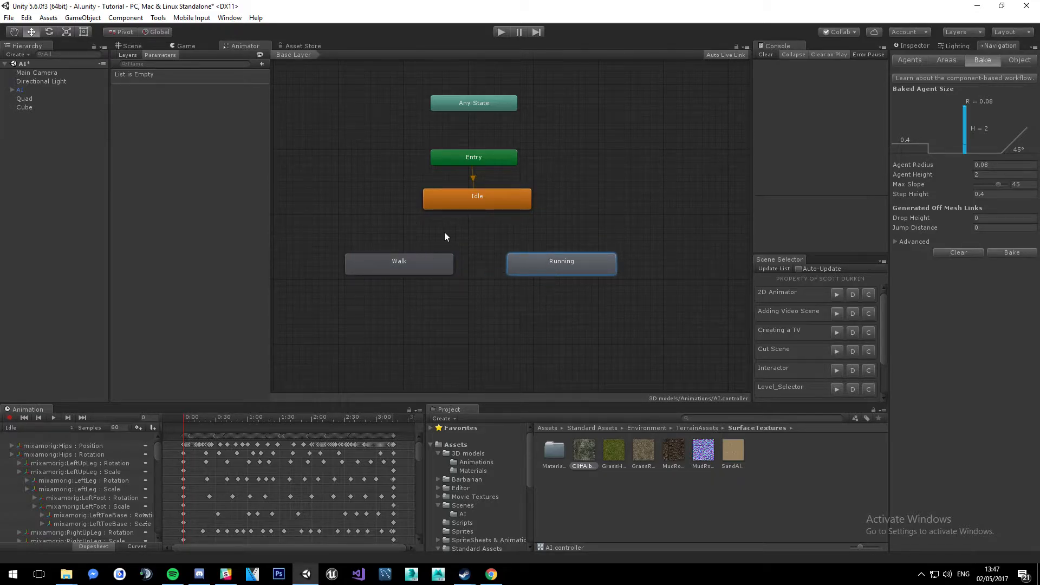
{"action": "right_click", "coordinate": [460, 199]}
{"action": "left_click", "coordinate": [484, 206]}
{"action": "left_click", "coordinate": [432, 248]}
Create transitions in both directions between the Idle and Walk states.
{"action": "right_click", "coordinate": [444, 203]}
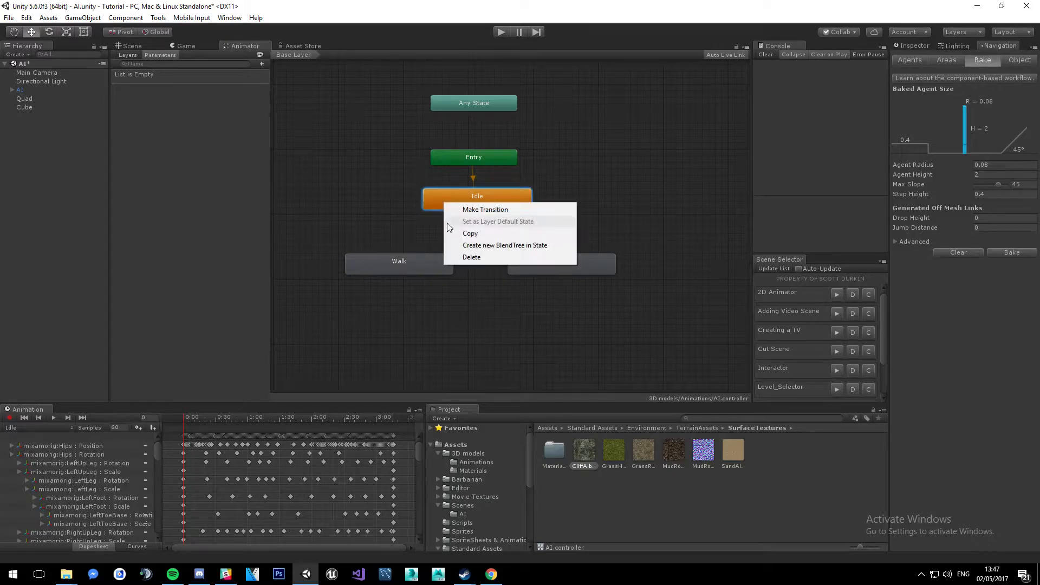
{"action": "left_click", "coordinate": [485, 210]}
{"action": "left_click", "coordinate": [408, 261]}
{"action": "right_click", "coordinate": [425, 262]}
{"action": "left_click", "coordinate": [461, 269]}
{"action": "left_click", "coordinate": [472, 211]}
Create transitions in both directions between the Idle and Running states.
{"action": "right_click", "coordinate": [477, 204]}
{"action": "left_click", "coordinate": [493, 211]}
{"action": "left_click", "coordinate": [544, 262]}
{"action": "right_click", "coordinate": [567, 262]}
{"action": "left_click", "coordinate": [587, 268]}
{"action": "left_click", "coordinate": [519, 209]}
Create transitions in both directions between the Running and Walk states.
{"action": "right_click", "coordinate": [520, 276]}
{"action": "left_click", "coordinate": [548, 270]}
{"action": "left_click", "coordinate": [408, 262]}
{"action": "right_click", "coordinate": [510, 263]}
{"action": "right_click", "coordinate": [441, 262]}
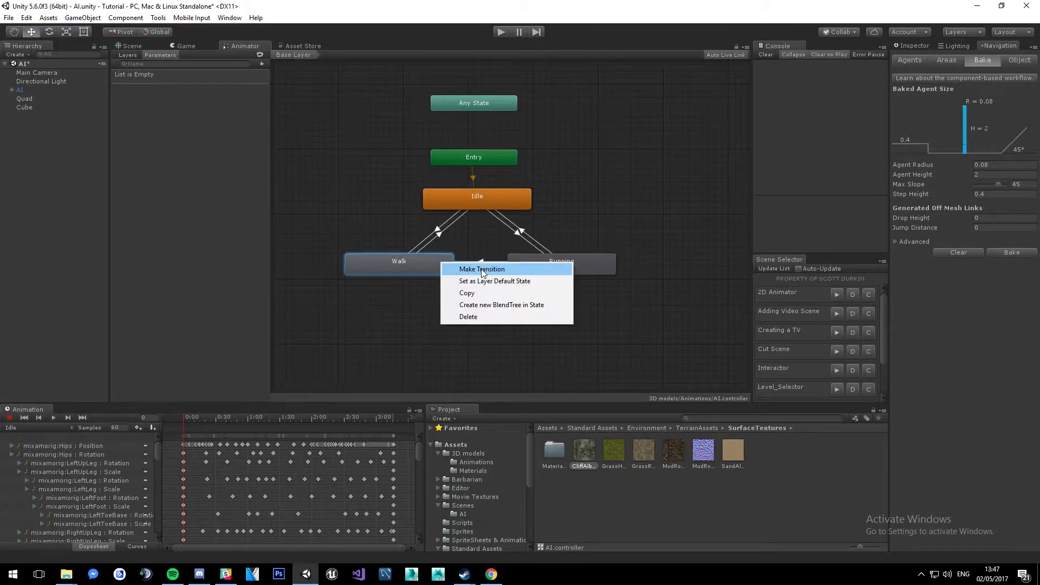
{"action": "left_click", "coordinate": [466, 270]}
{"action": "left_click", "coordinate": [541, 267]}
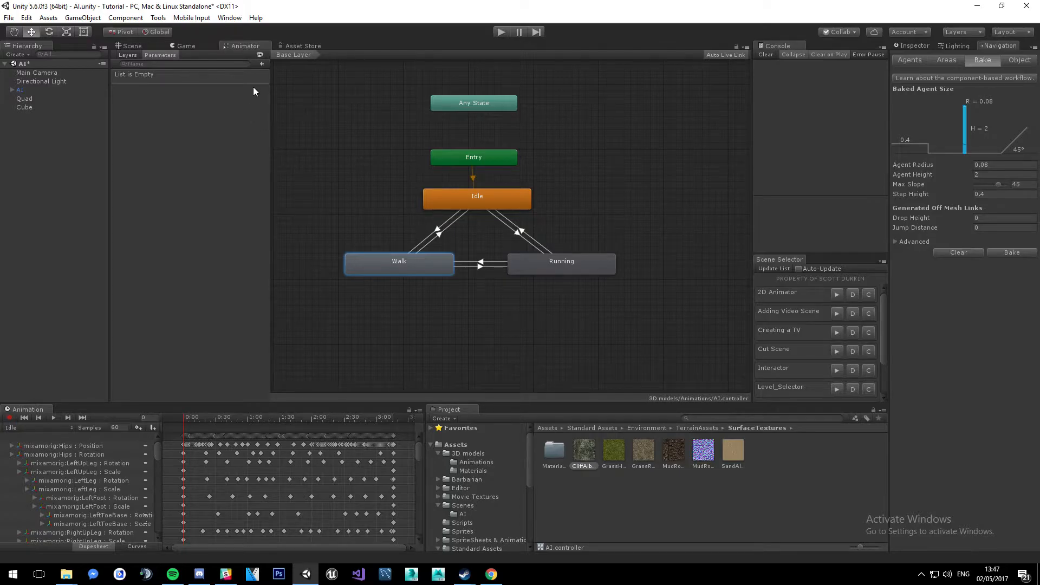
Add a Bool animator parameter named isWalking.
{"action": "left_click", "coordinate": [161, 56]}
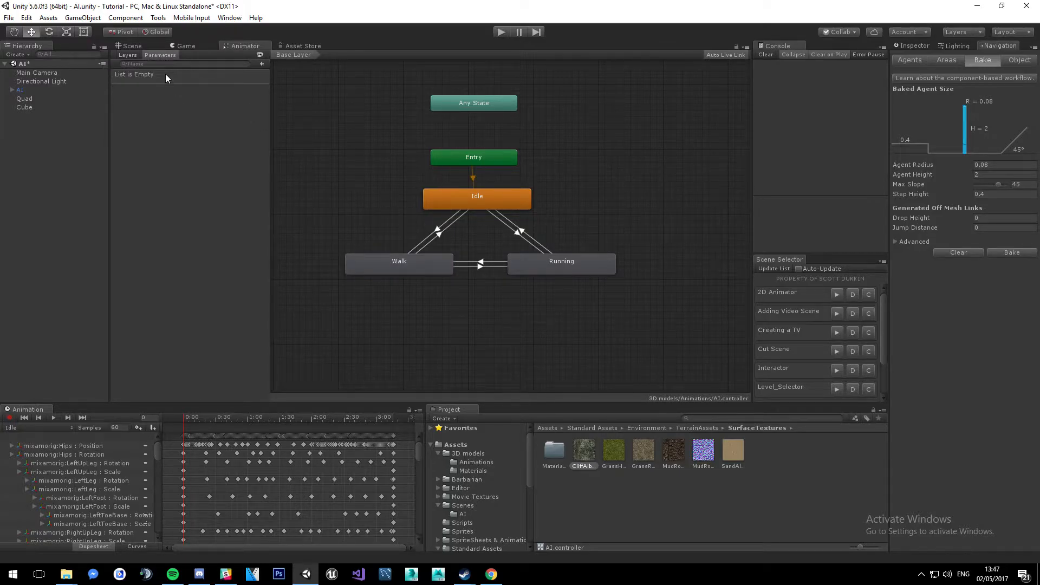
{"action": "left_click", "coordinate": [262, 64]}
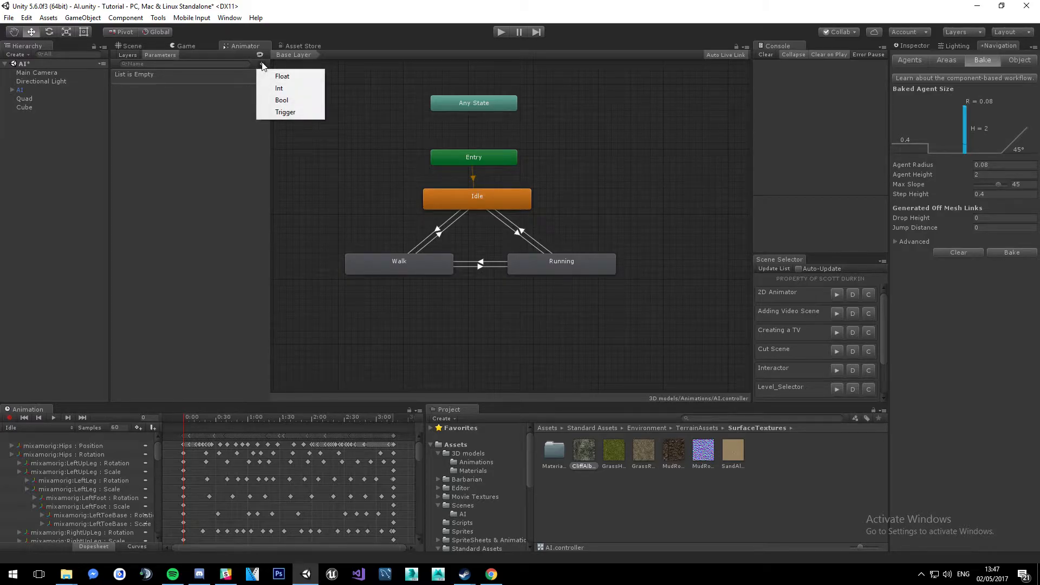
{"action": "left_click", "coordinate": [281, 101]}
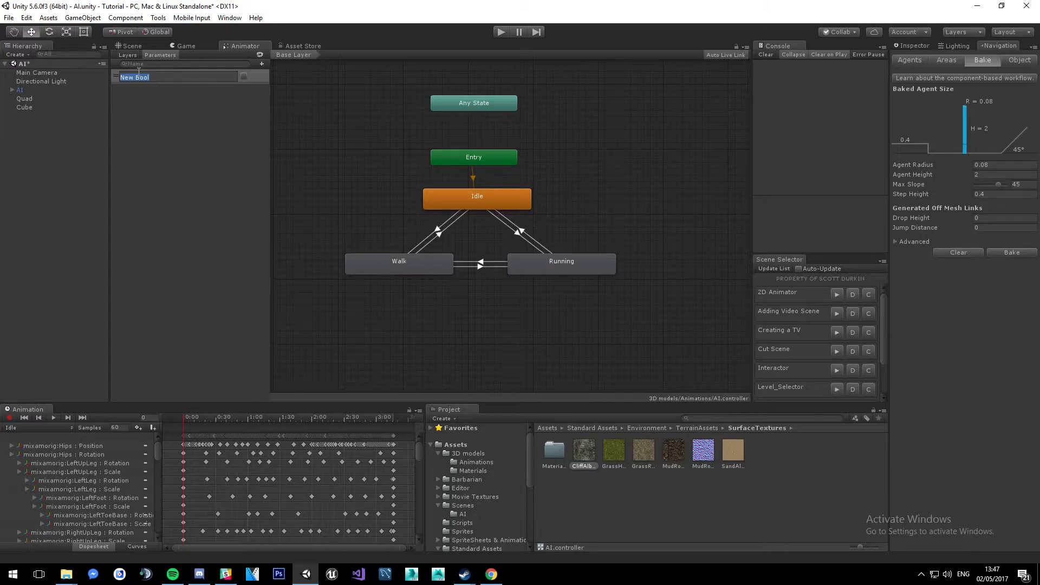
{"action": "key", "text": "BackSpace"}
{"action": "type", "text": "isWalking"}
{"action": "key", "text": "Return"}
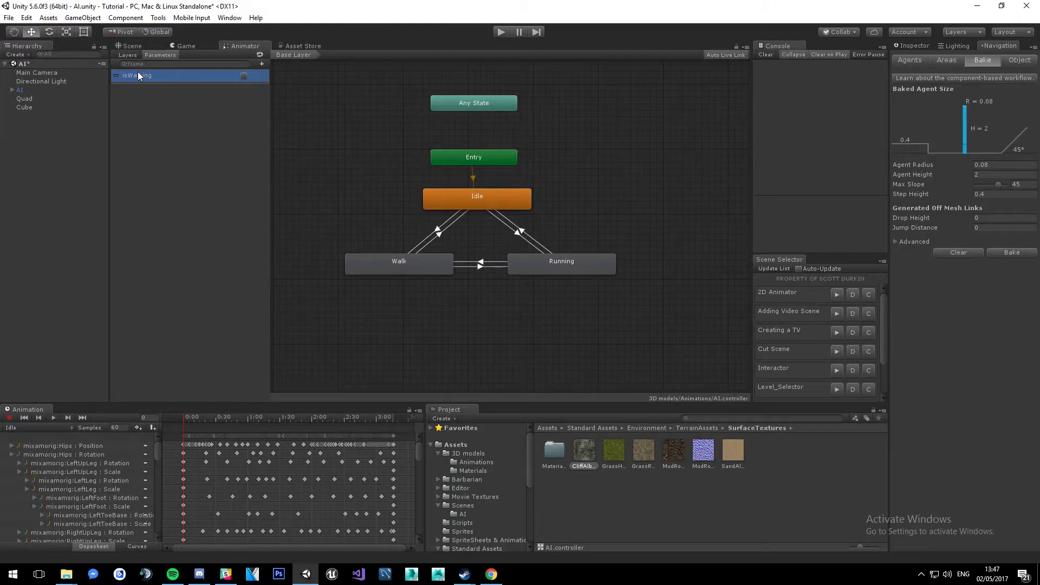
Add a second Bool animator parameter named isRunning.
{"action": "left_click", "coordinate": [262, 64]}
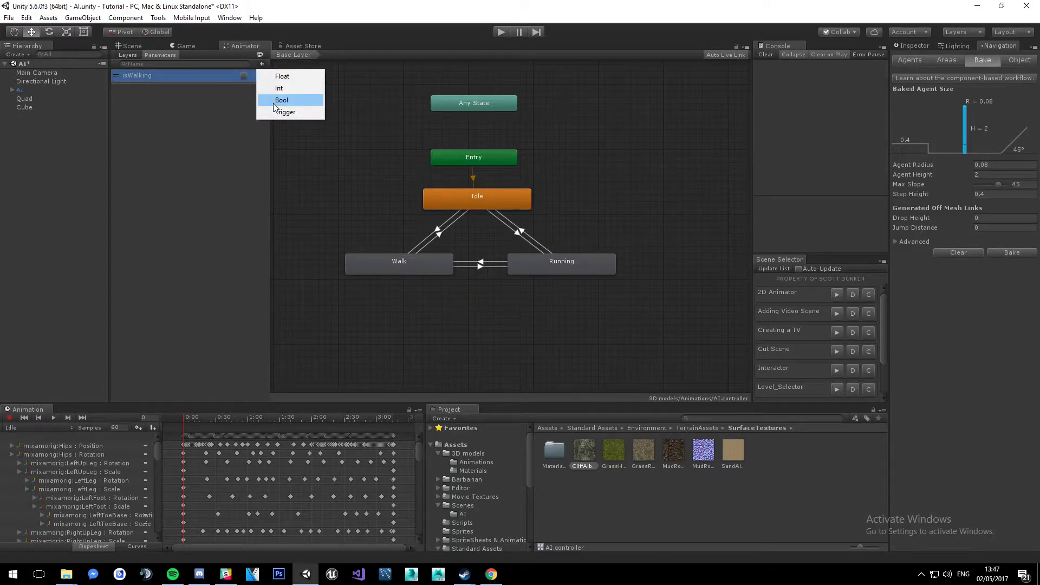
{"action": "left_click", "coordinate": [273, 102]}
{"action": "type", "text": "isR"}
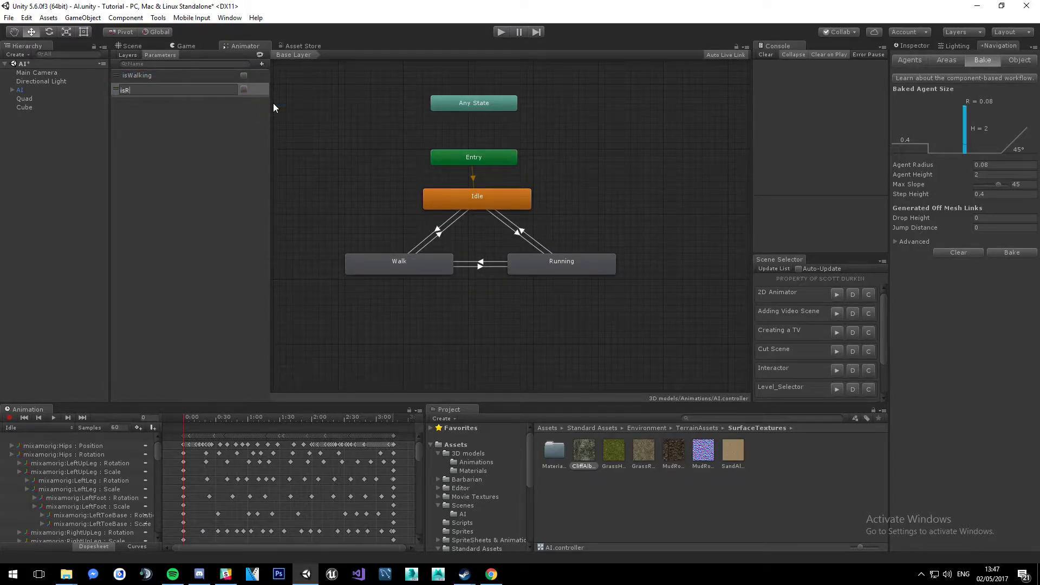
{"action": "type", "text": "unning"}
{"action": "key", "text": "Return"}
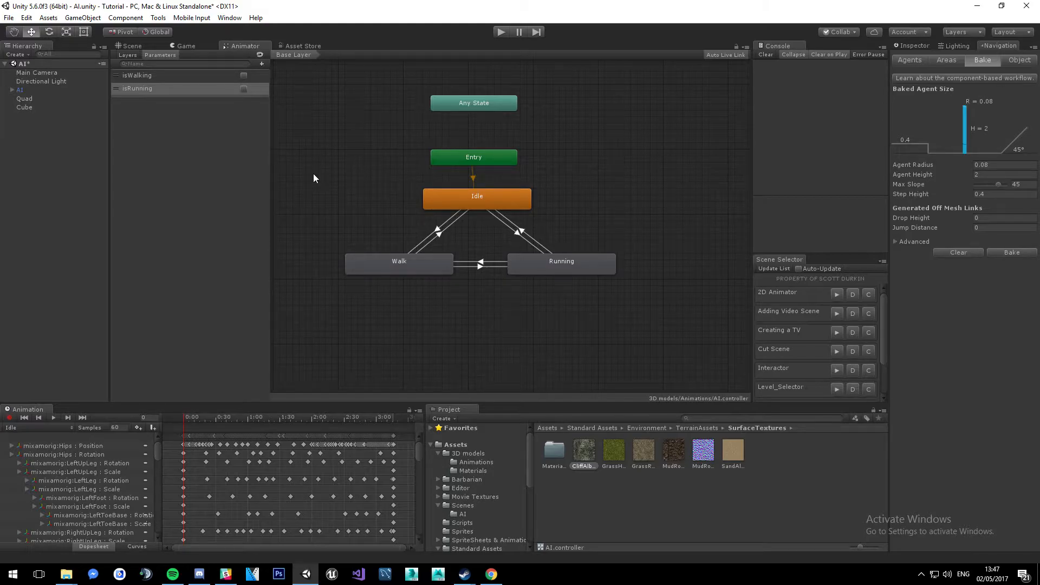
Disable Has Exit Time on both the Idle to Walk and Walk to Idle transitions.
{"action": "left_click", "coordinate": [910, 47]}
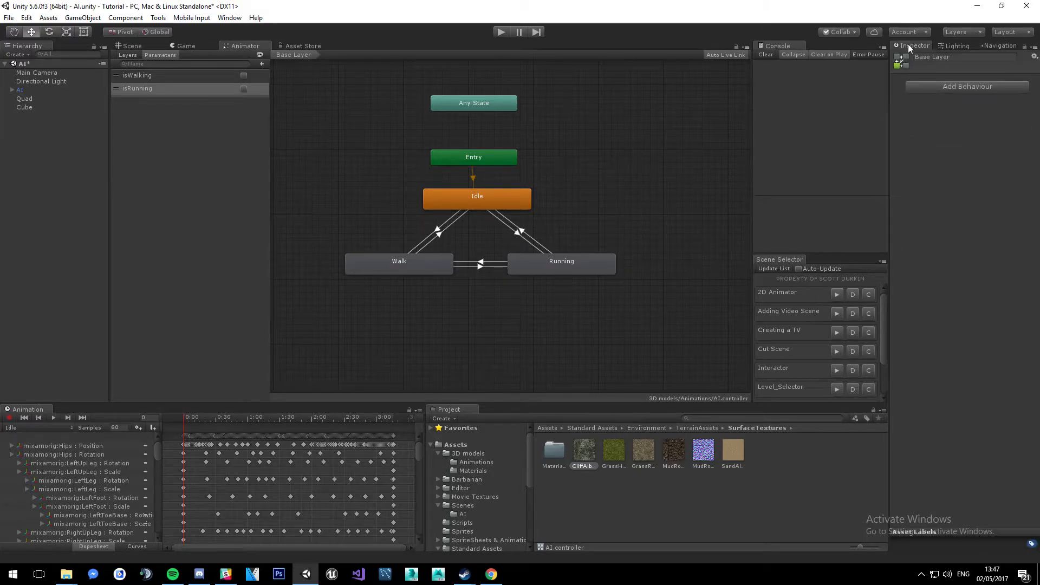
{"action": "left_click", "coordinate": [438, 231]}
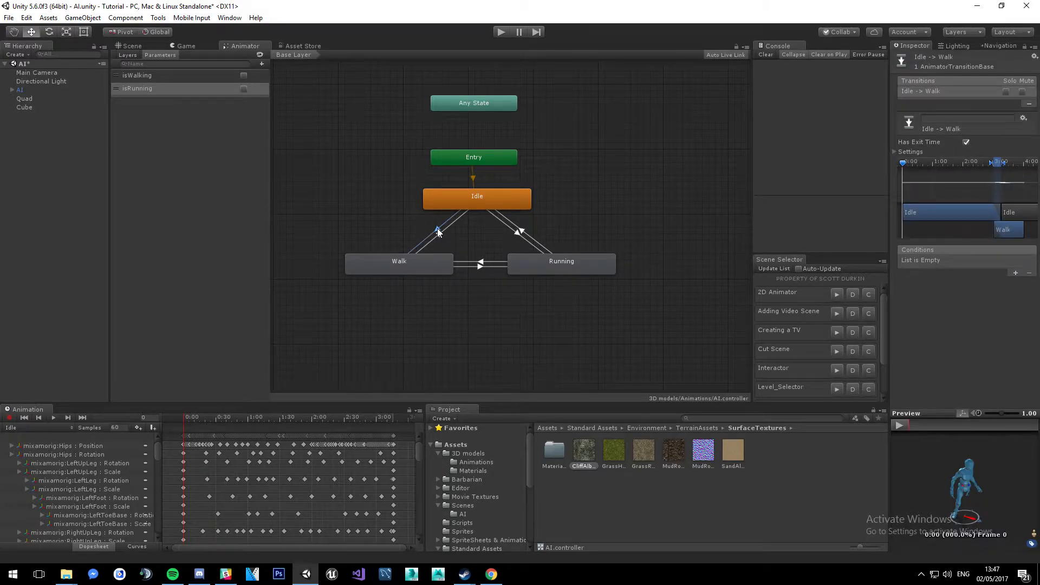
{"action": "left_click", "coordinate": [966, 143]}
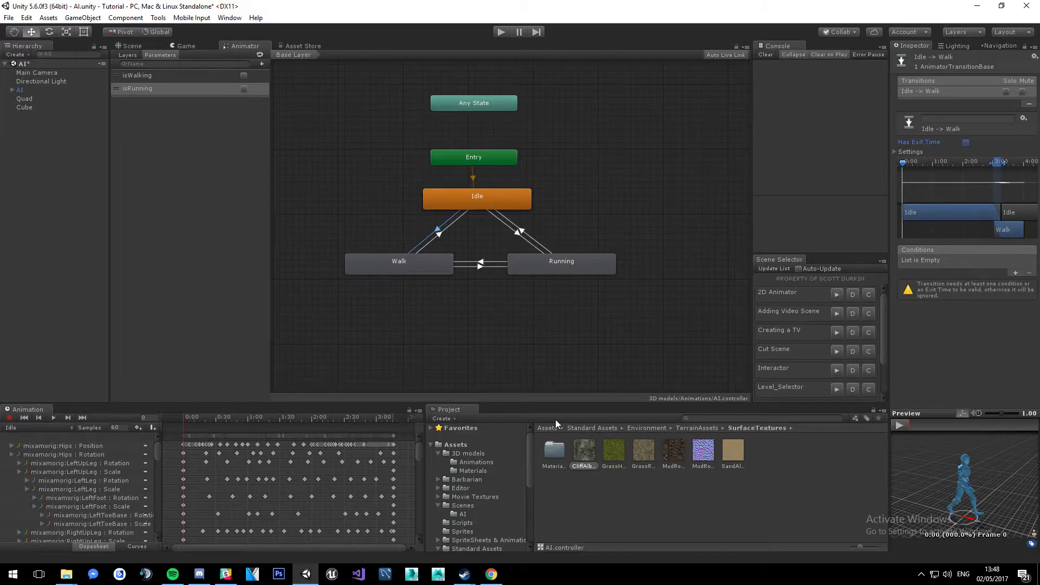
{"action": "left_click", "coordinate": [441, 236]}
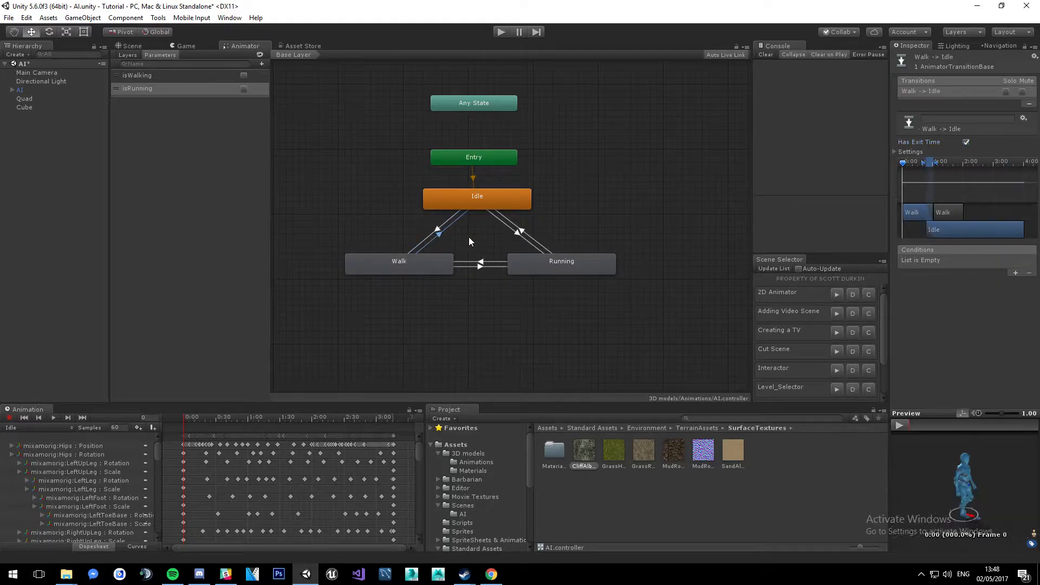
{"action": "left_click", "coordinate": [966, 142]}
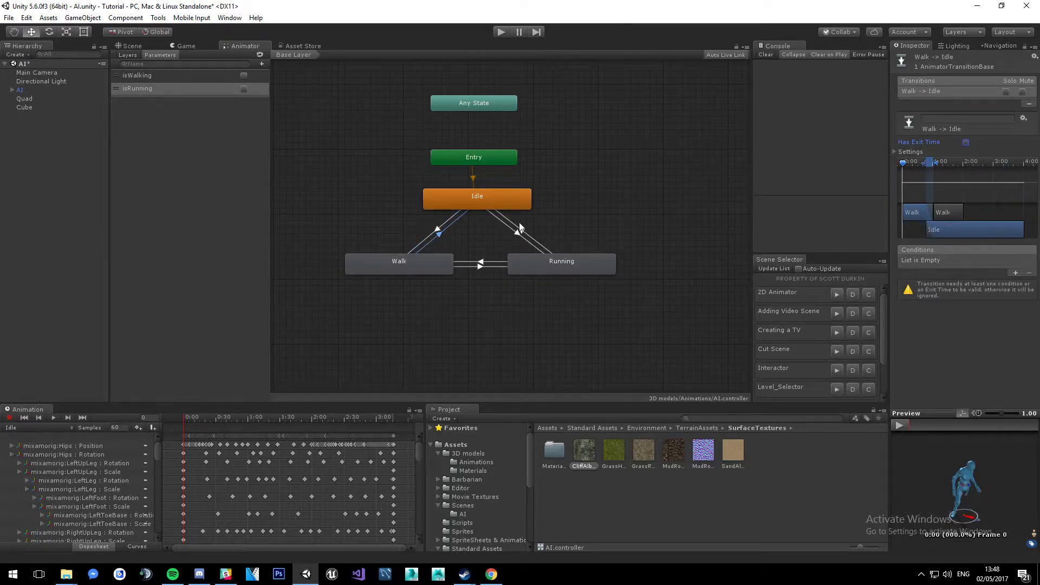
Add conditions to the Idle to Walk transition: isWalking true and isRunning false.
{"action": "left_click", "coordinate": [437, 232]}
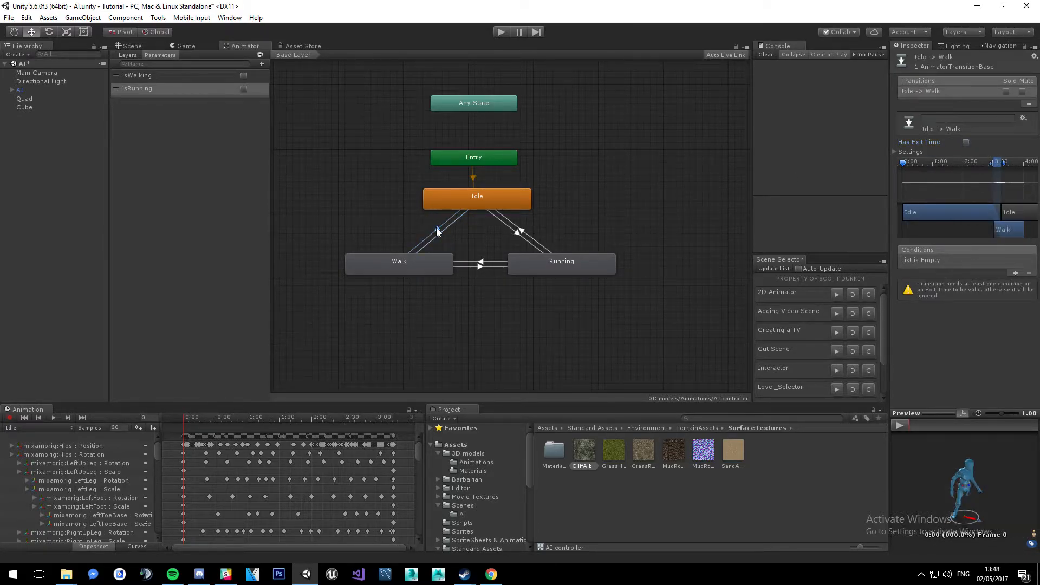
{"action": "left_click", "coordinate": [1016, 274]}
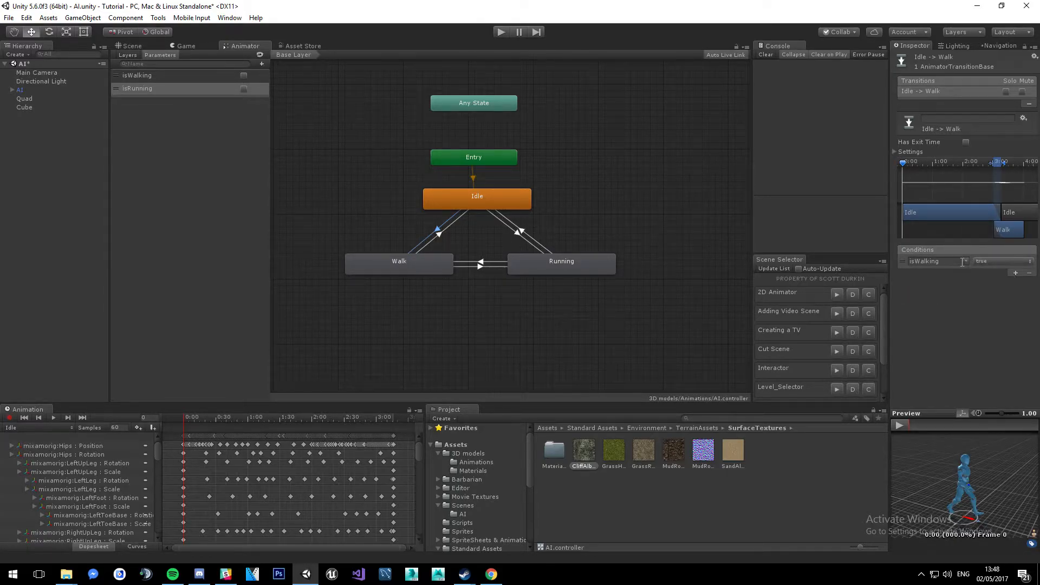
{"action": "left_click", "coordinate": [1015, 274]}
{"action": "left_click", "coordinate": [965, 273]}
{"action": "left_click", "coordinate": [946, 294]}
{"action": "left_click", "coordinate": [996, 273]}
{"action": "left_click", "coordinate": [997, 297]}
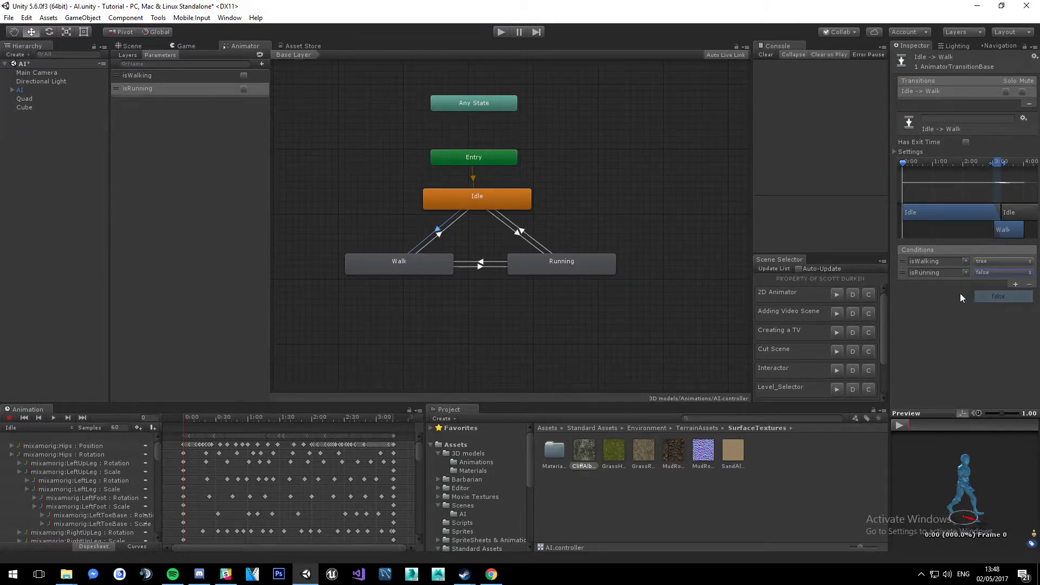
Add conditions to the Walk to Idle transition: isWalking false and isRunning false.
{"action": "left_click", "coordinate": [439, 237]}
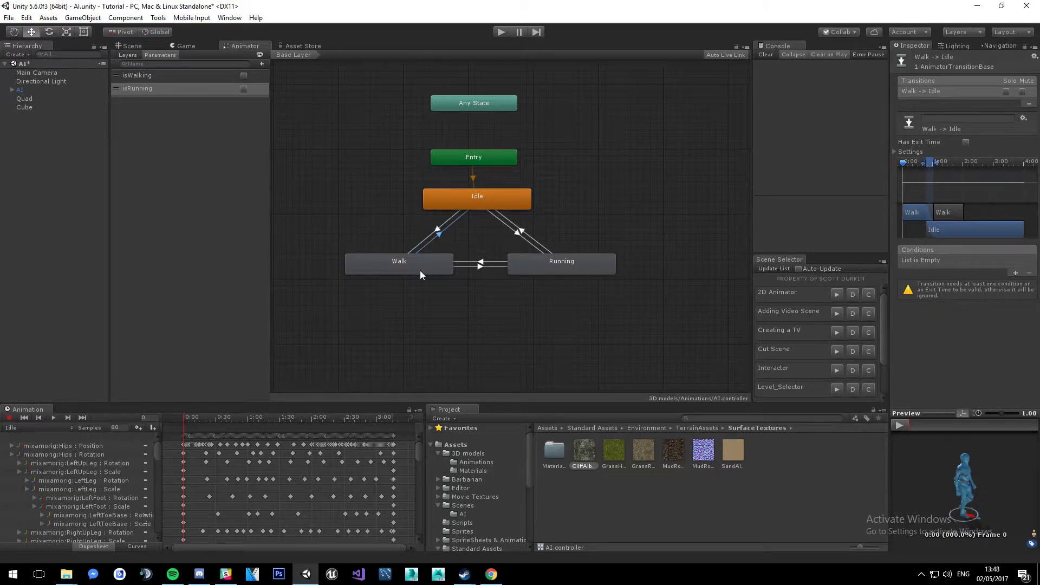
{"action": "left_click", "coordinate": [1016, 272]}
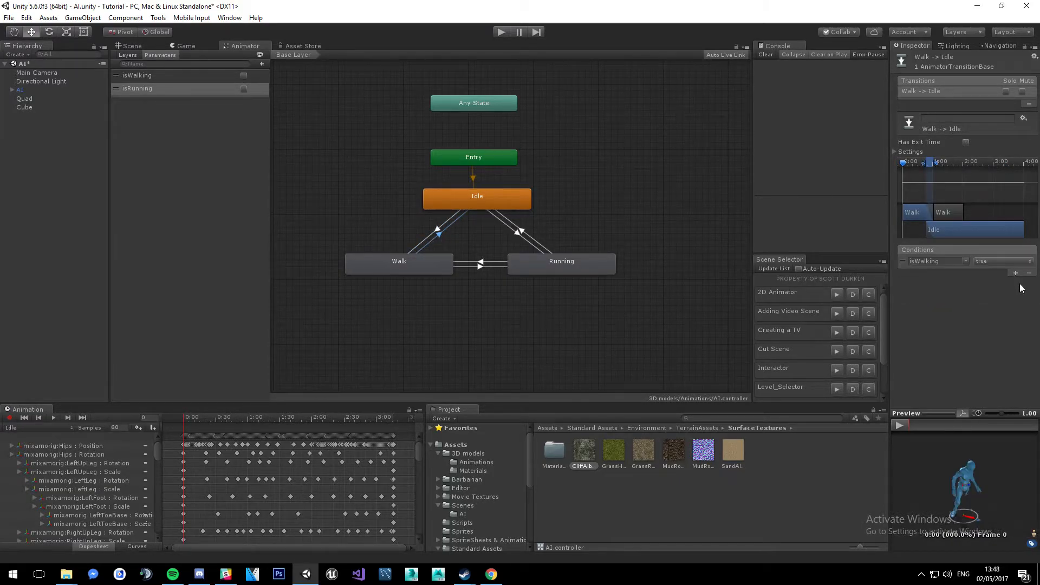
{"action": "left_click", "coordinate": [1016, 283]}
{"action": "left_click", "coordinate": [973, 262]}
{"action": "left_click", "coordinate": [995, 285]}
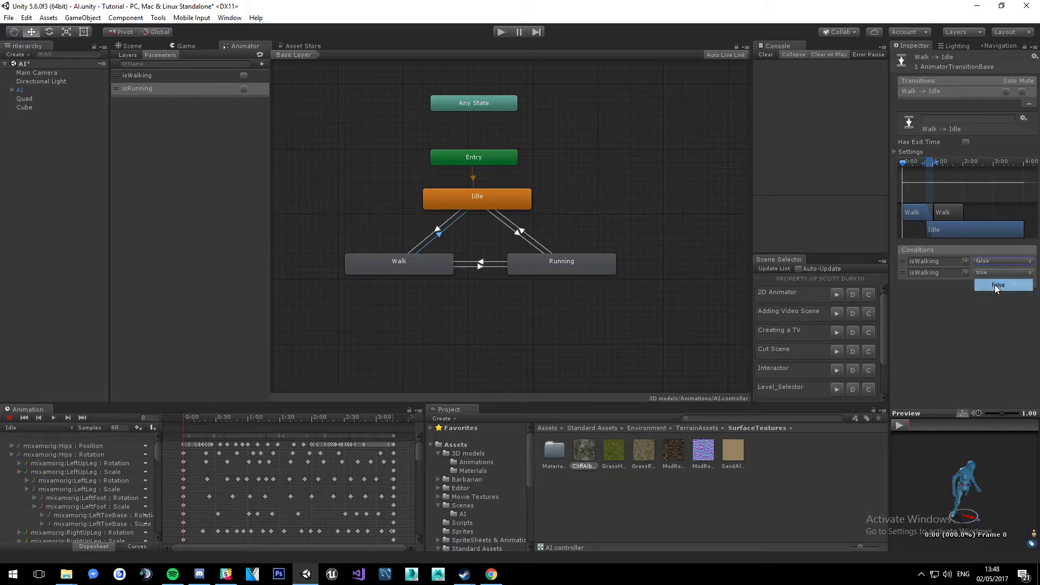
{"action": "left_click", "coordinate": [968, 272]}
{"action": "left_click", "coordinate": [981, 296]}
{"action": "left_click", "coordinate": [1003, 273]}
{"action": "left_click", "coordinate": [1000, 296]}
Run the scene in play mode and watch the active state in the animator graph.
{"action": "left_click", "coordinate": [497, 28]}
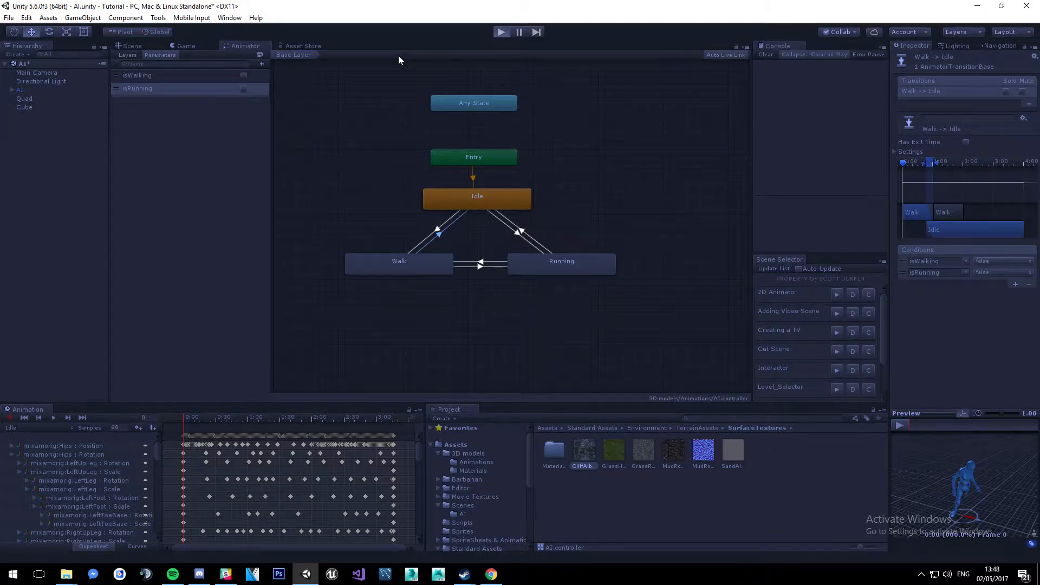
{"action": "key", "text": "ctrl+p"}
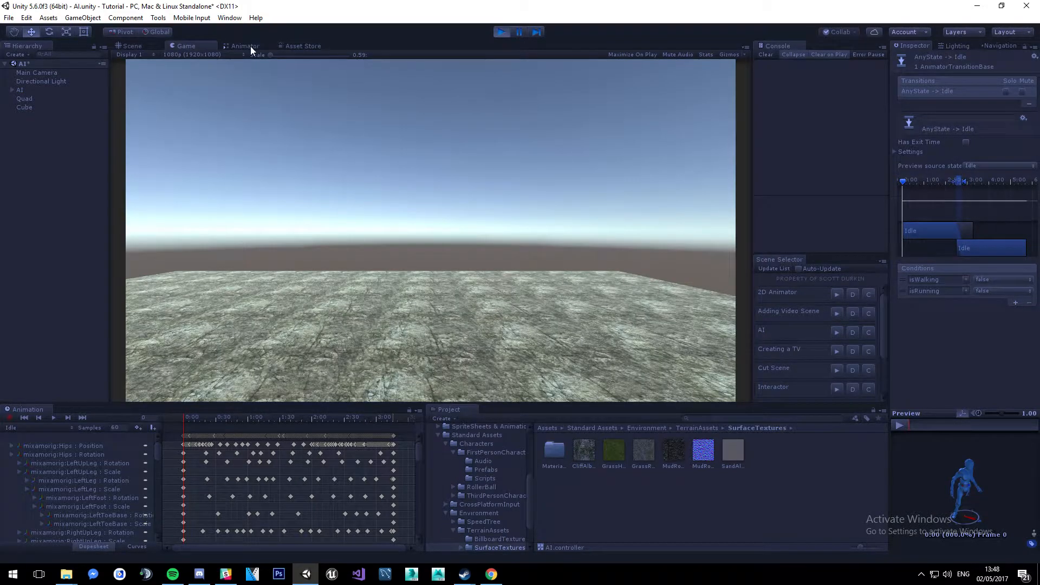
{"action": "left_click", "coordinate": [245, 46]}
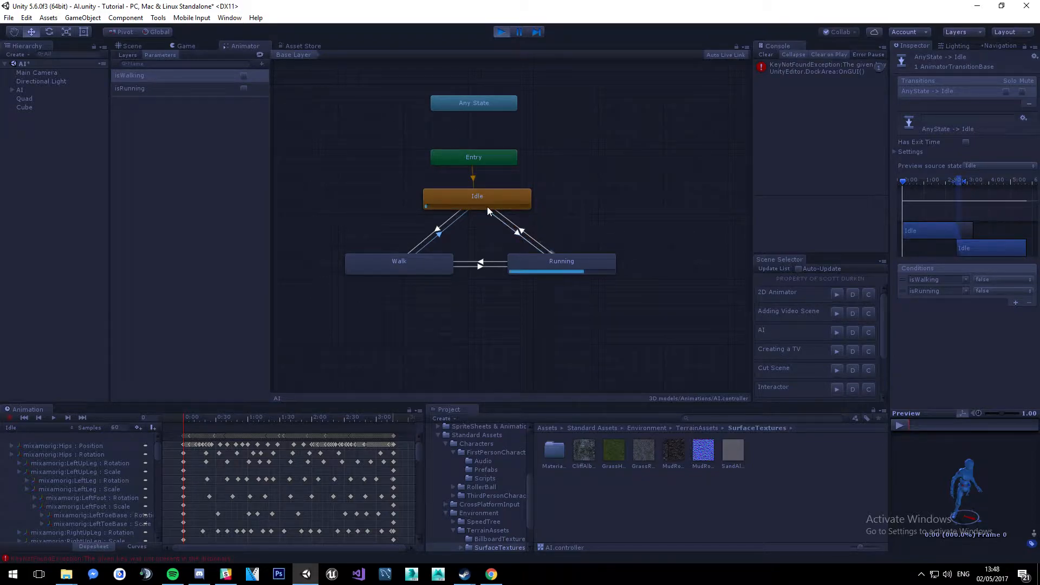
Disable Has Exit Time on the transitions between Idle and Running in both directions.
{"action": "left_click", "coordinate": [521, 234]}
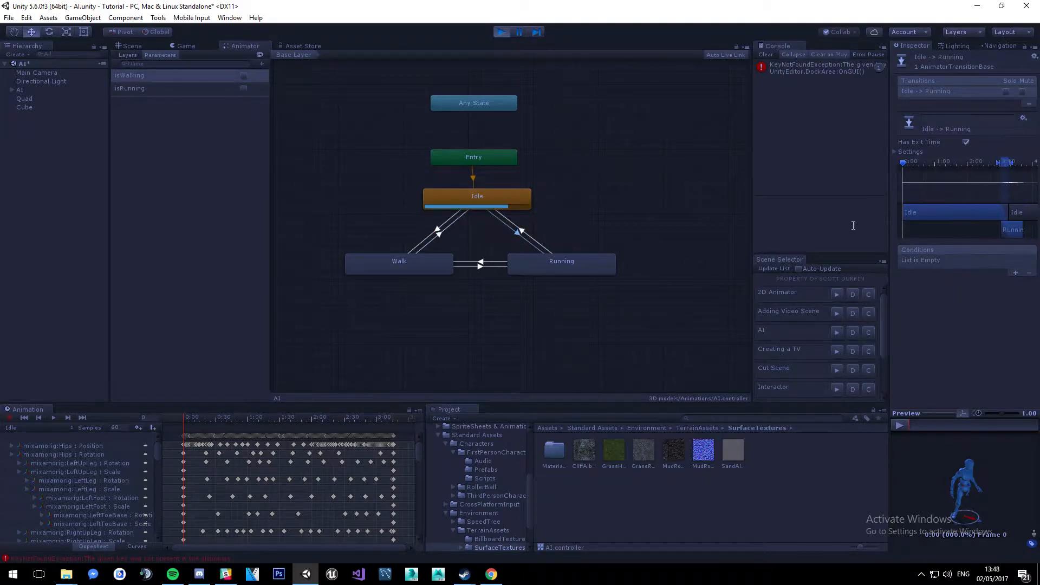
{"action": "left_click", "coordinate": [528, 238]}
{"action": "left_click", "coordinate": [966, 142]}
{"action": "left_click", "coordinate": [520, 236]}
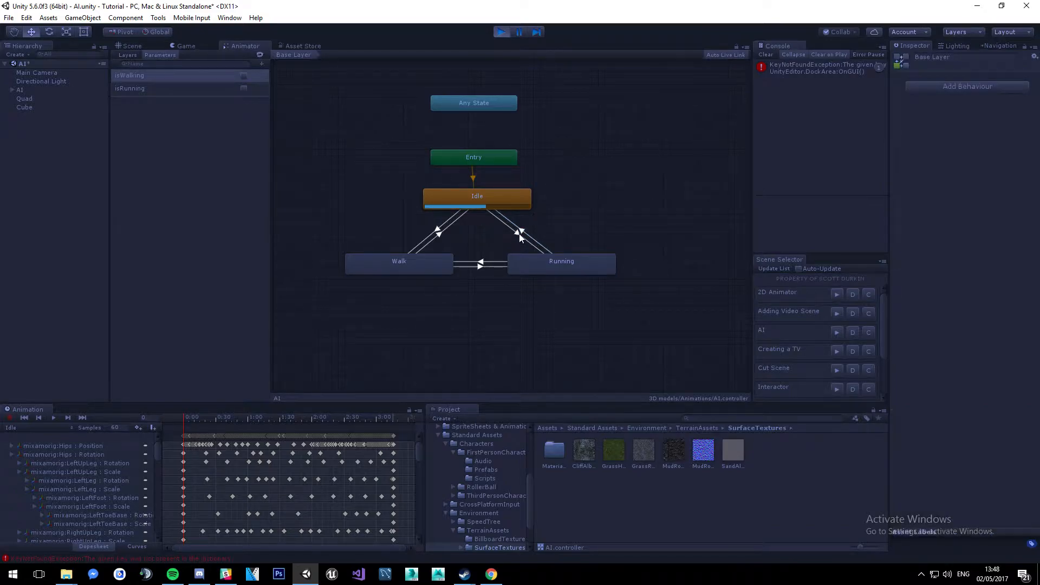
{"action": "left_click", "coordinate": [518, 232]}
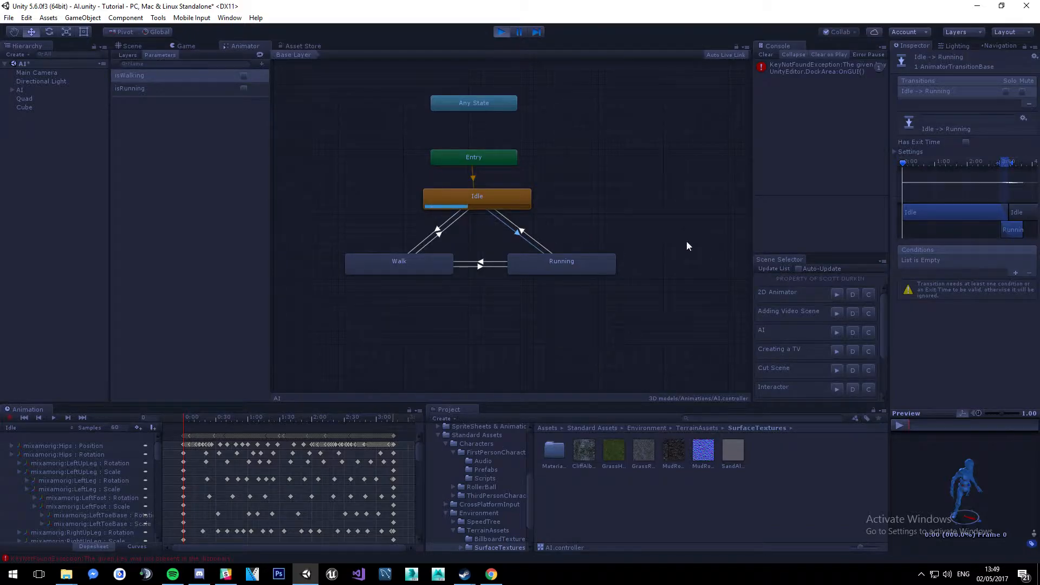
Test the animator states in play mode by switching isWalking on and off again.
{"action": "left_click", "coordinate": [244, 75]}
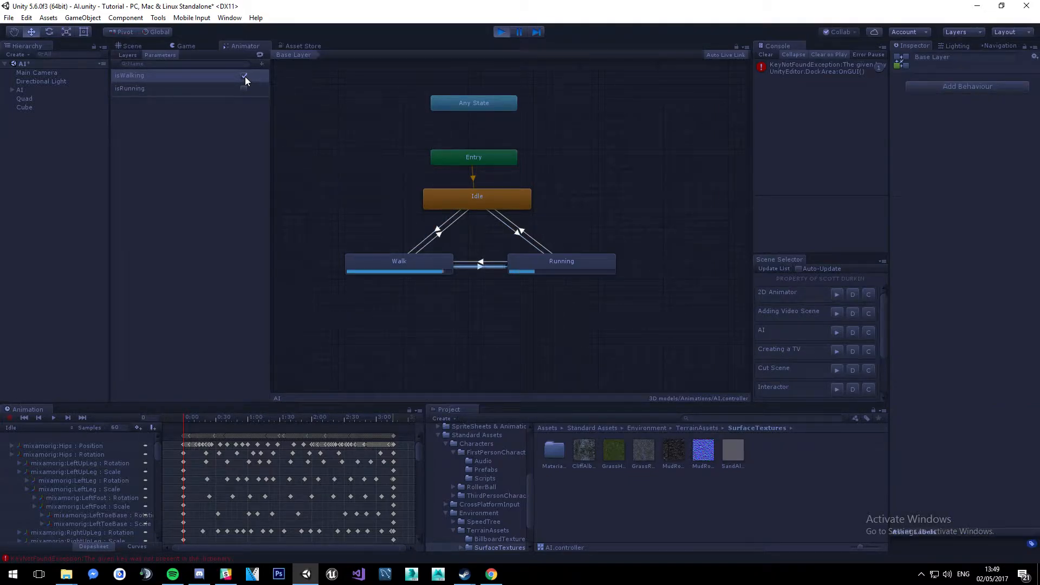
{"action": "left_click", "coordinate": [244, 76]}
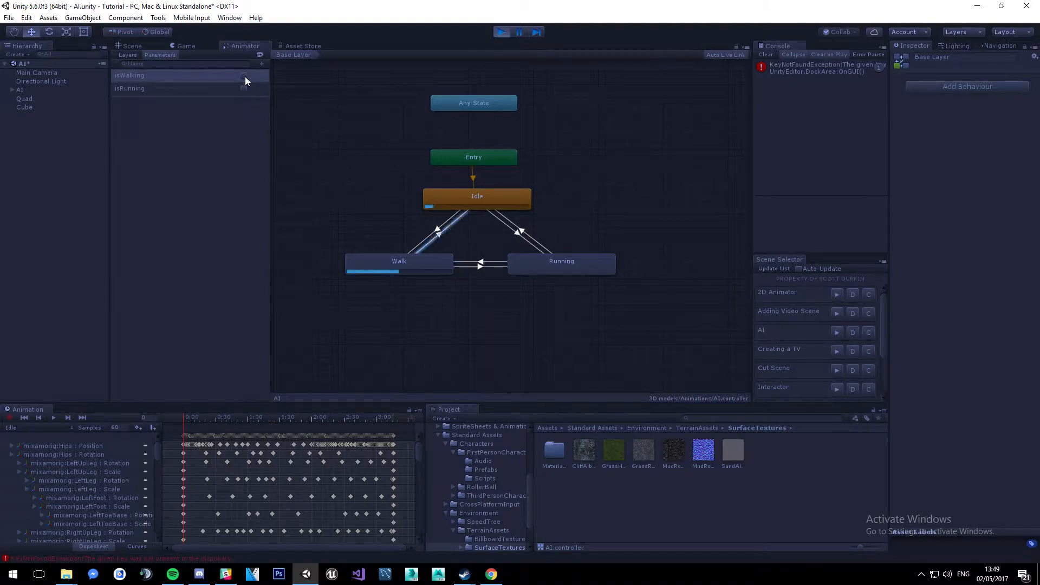
Disable Has Exit Time on the Running to Walk transition and add the conditions isWalking true and isRunning false.
{"action": "left_click", "coordinate": [482, 263]}
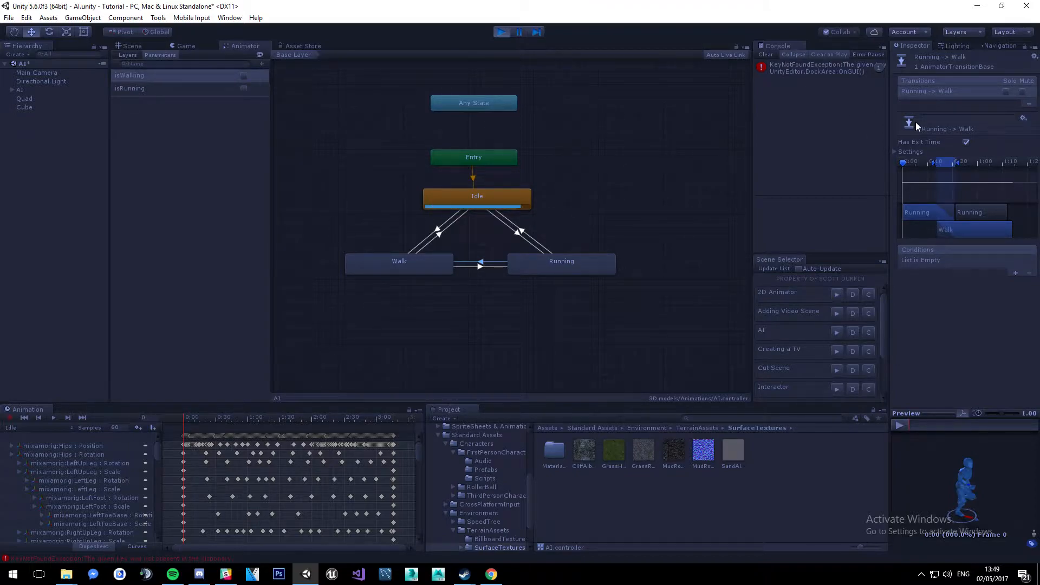
{"action": "left_click", "coordinate": [966, 142]}
{"action": "left_click", "coordinate": [1015, 272]}
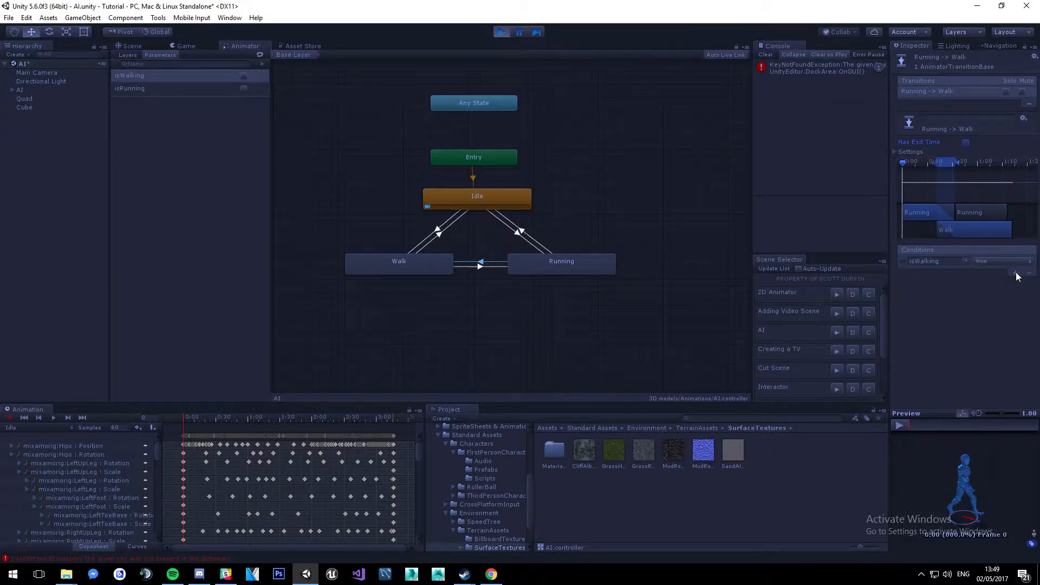
{"action": "left_click", "coordinate": [1011, 273]}
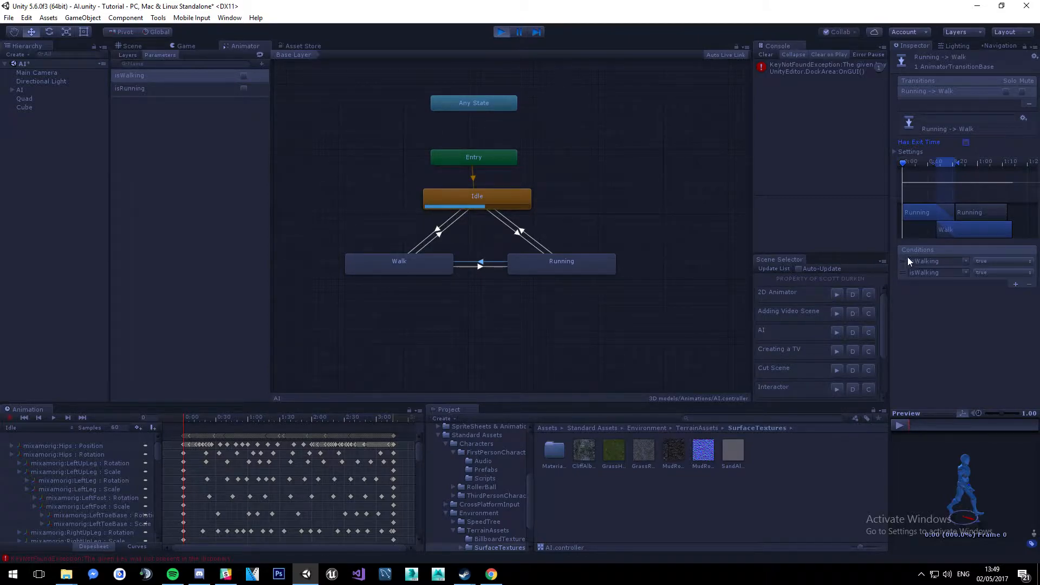
{"action": "left_click", "coordinate": [968, 273]}
{"action": "left_click", "coordinate": [976, 296]}
{"action": "left_click", "coordinate": [989, 273]}
{"action": "left_click", "coordinate": [998, 297]}
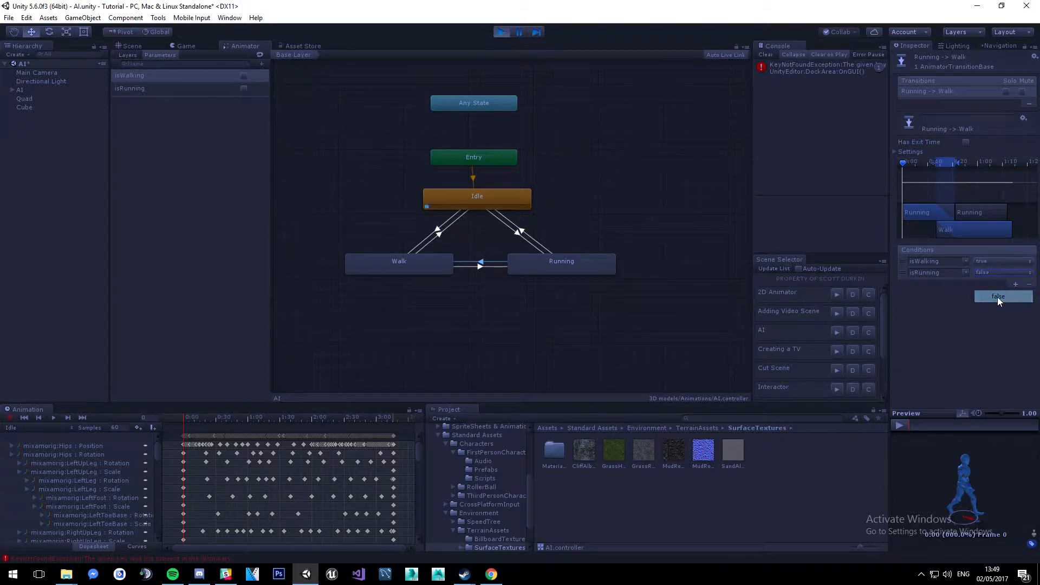
Give the Walk to Running transition the conditions isWalking false and isRunning true, and disable its Has Exit Time.
{"action": "left_click", "coordinate": [480, 266]}
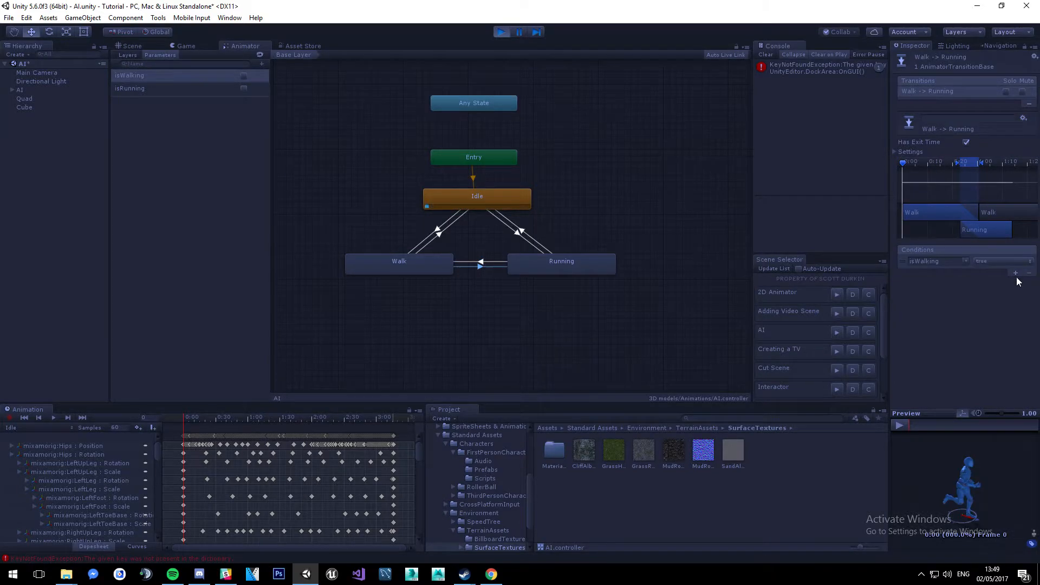
{"action": "left_click", "coordinate": [976, 261]}
{"action": "left_click", "coordinate": [985, 284]}
{"action": "left_click", "coordinate": [970, 273]}
{"action": "left_click", "coordinate": [983, 297]}
{"action": "left_click", "coordinate": [984, 274]}
{"action": "left_click", "coordinate": [990, 280]}
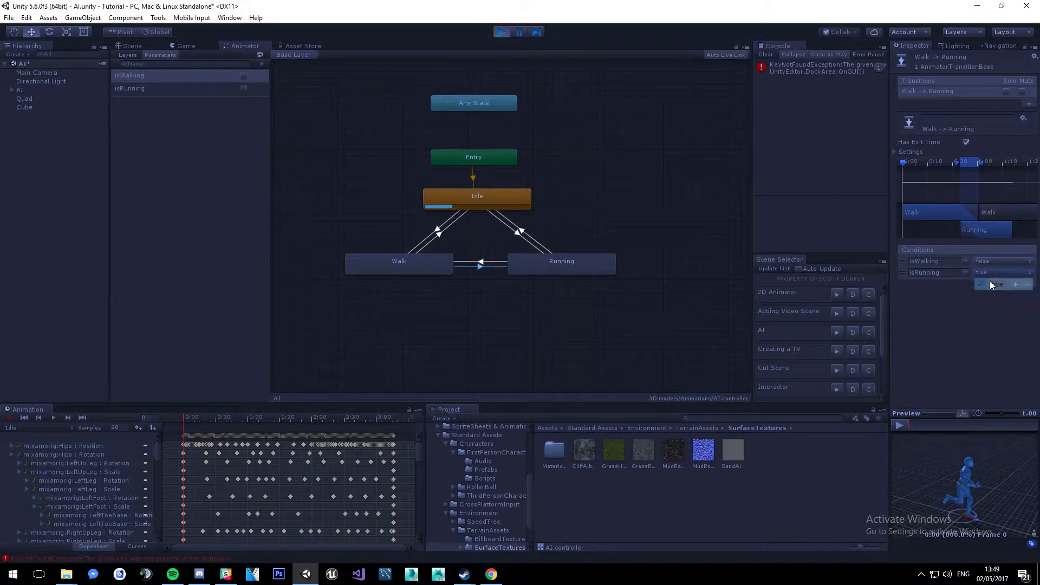
{"action": "left_click", "coordinate": [966, 143]}
Test the walk and run transitions by toggling isWalking and isRunning, viewing the character in the scene, and switch both parameters off.
{"action": "left_click", "coordinate": [480, 262]}
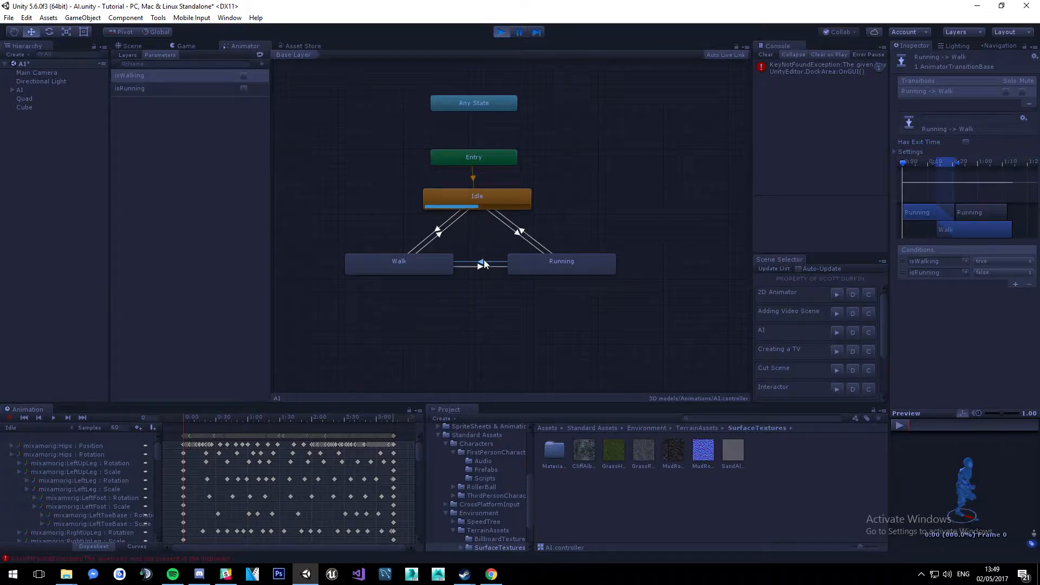
{"action": "left_click", "coordinate": [245, 76]}
{"action": "left_click", "coordinate": [245, 76]}
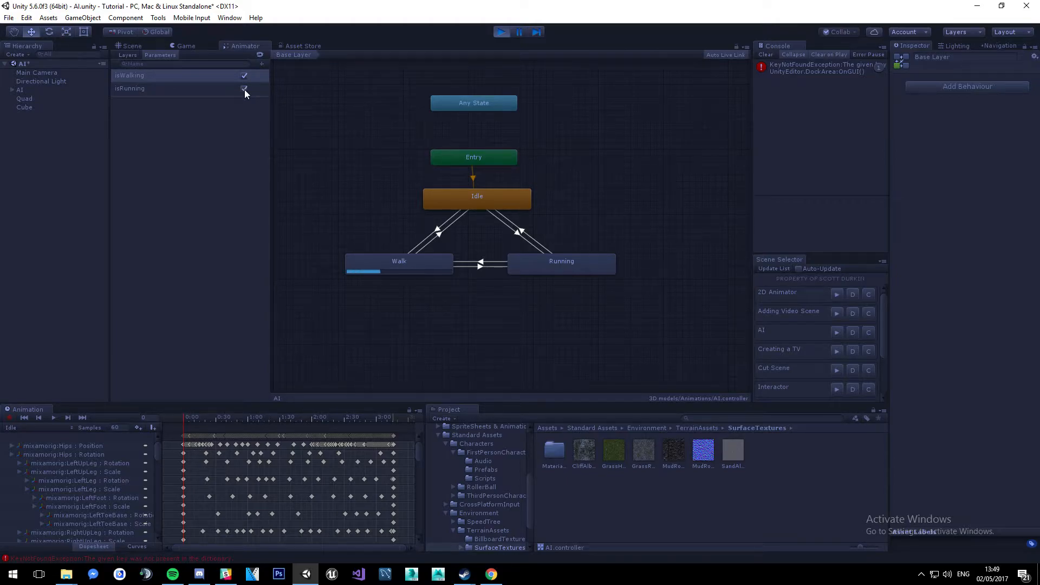
{"action": "left_click", "coordinate": [244, 88]}
{"action": "left_click", "coordinate": [245, 76]}
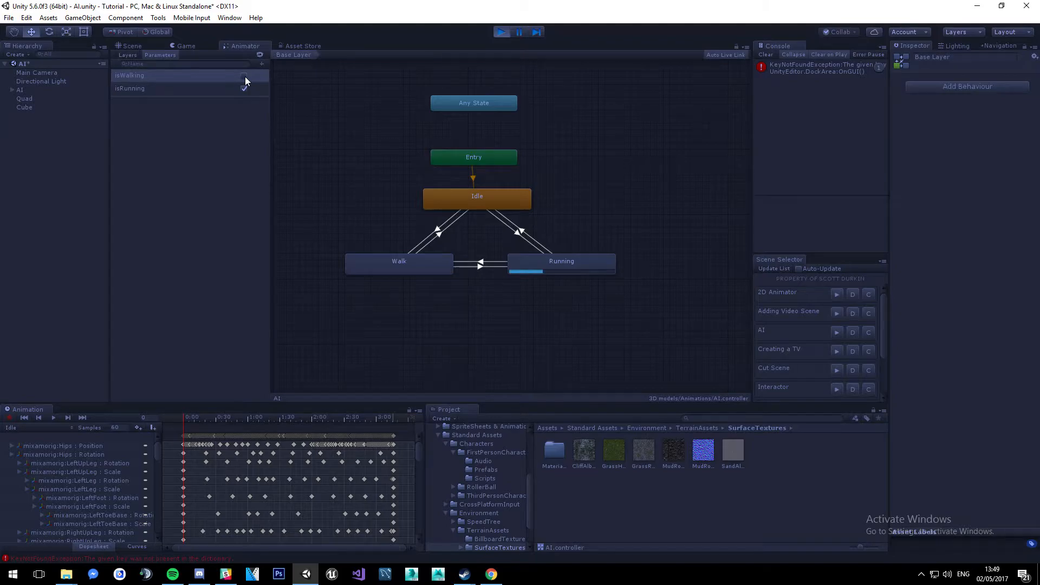
{"action": "left_click", "coordinate": [143, 44]}
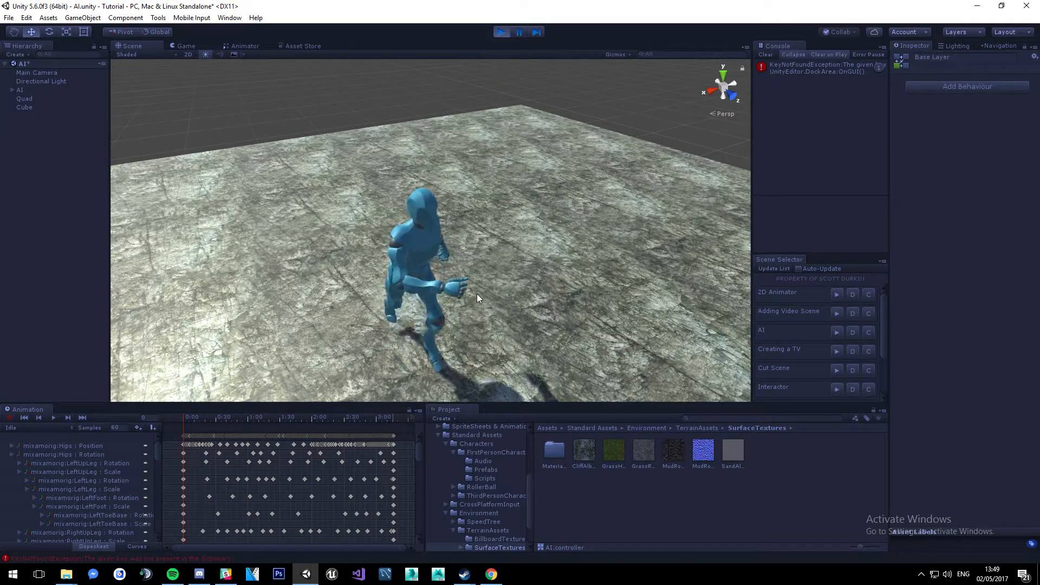
{"action": "left_click", "coordinate": [243, 46]}
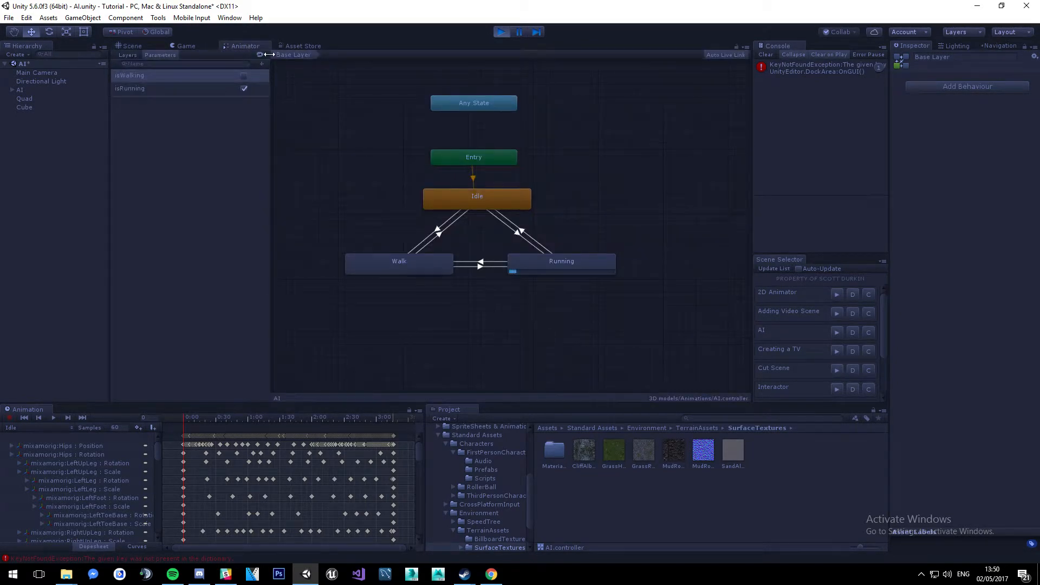
{"action": "left_click", "coordinate": [247, 87]}
Add conditions to the Running to Idle transition: isWalking false and isRunning false.
{"action": "left_click", "coordinate": [524, 233]}
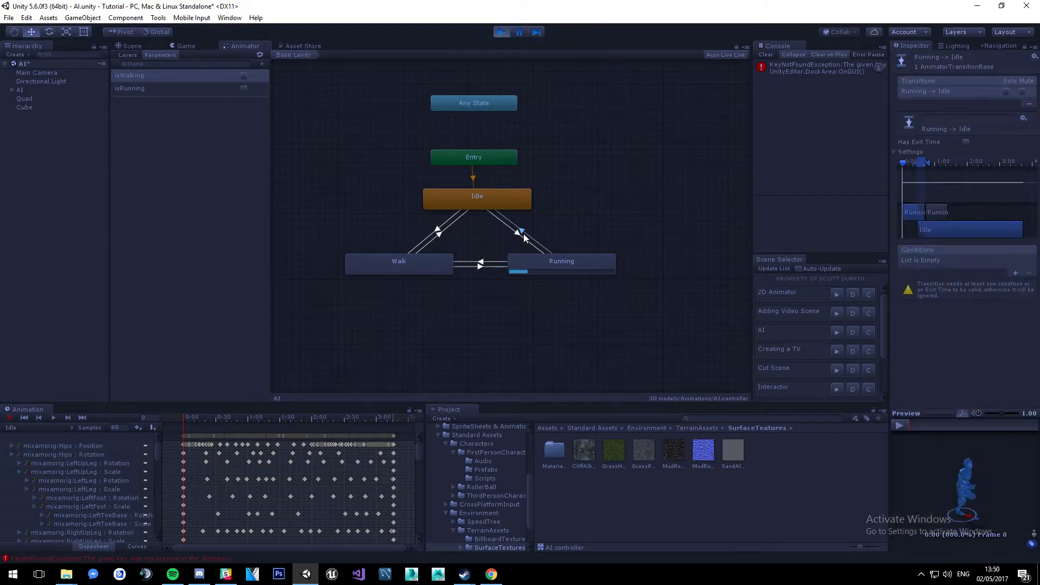
{"action": "left_click", "coordinate": [1017, 274]}
{"action": "left_click", "coordinate": [966, 273]}
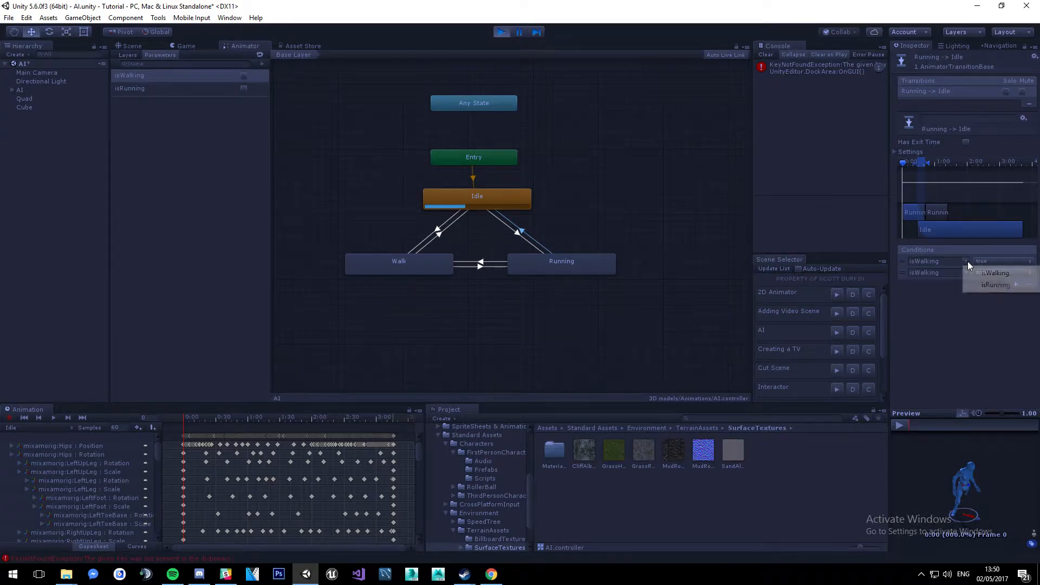
{"action": "left_click", "coordinate": [995, 273]}
{"action": "left_click", "coordinate": [965, 274]}
{"action": "left_click", "coordinate": [982, 297]}
{"action": "left_click", "coordinate": [986, 264]}
{"action": "left_click", "coordinate": [990, 284]}
{"action": "left_click", "coordinate": [992, 273]}
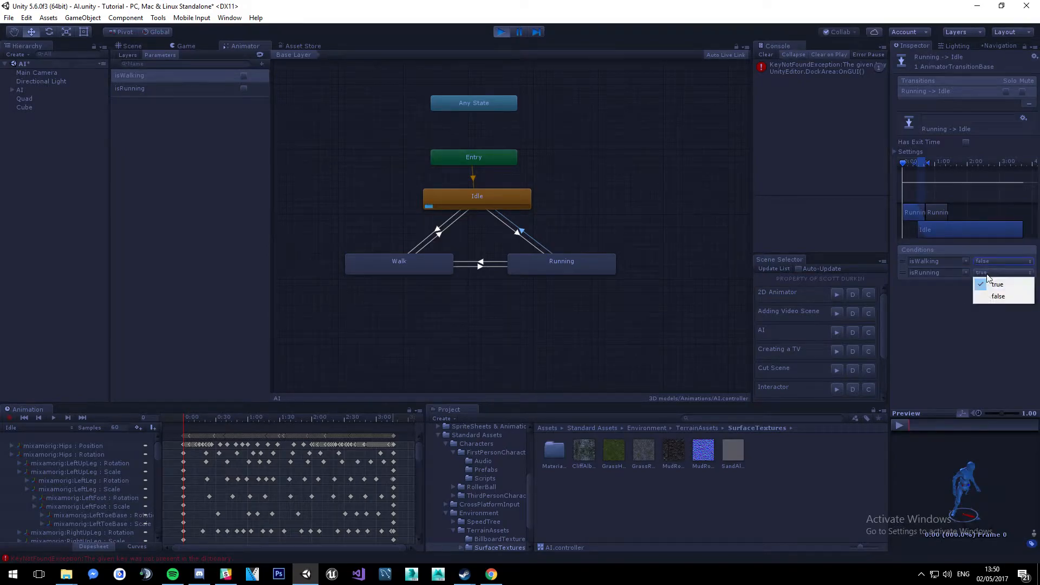
{"action": "left_click", "coordinate": [995, 296]}
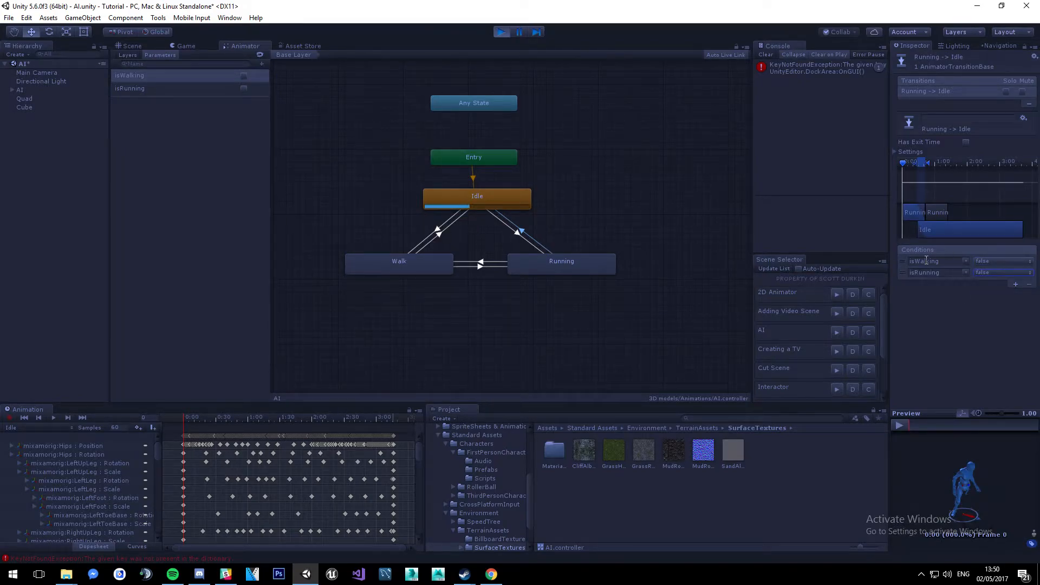
Add conditions to the Idle to Running transition: isWalking false and isRunning true.
{"action": "left_click", "coordinate": [521, 235]}
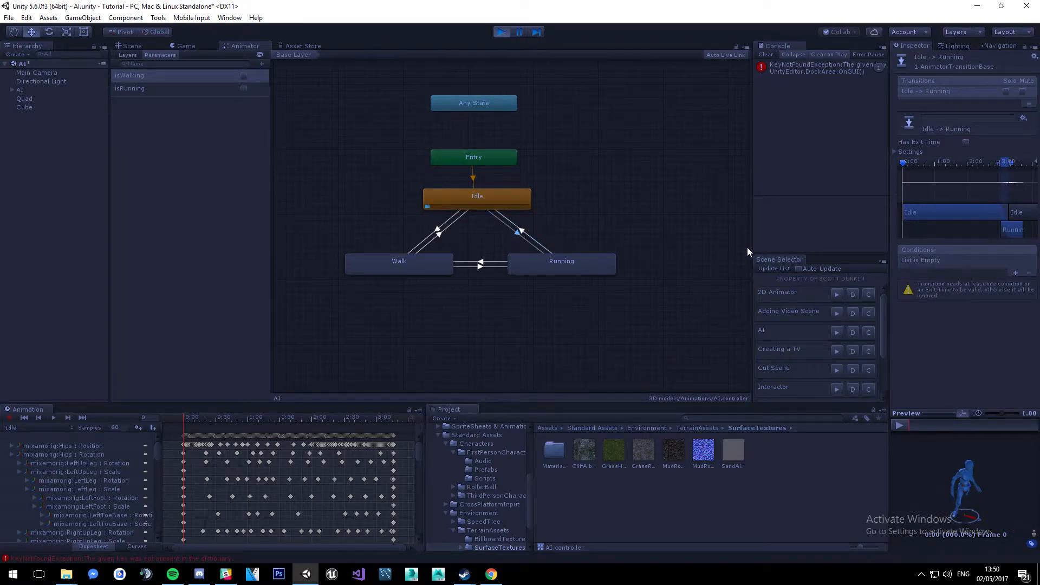
{"action": "left_click", "coordinate": [1014, 273]}
{"action": "left_click", "coordinate": [1014, 275]}
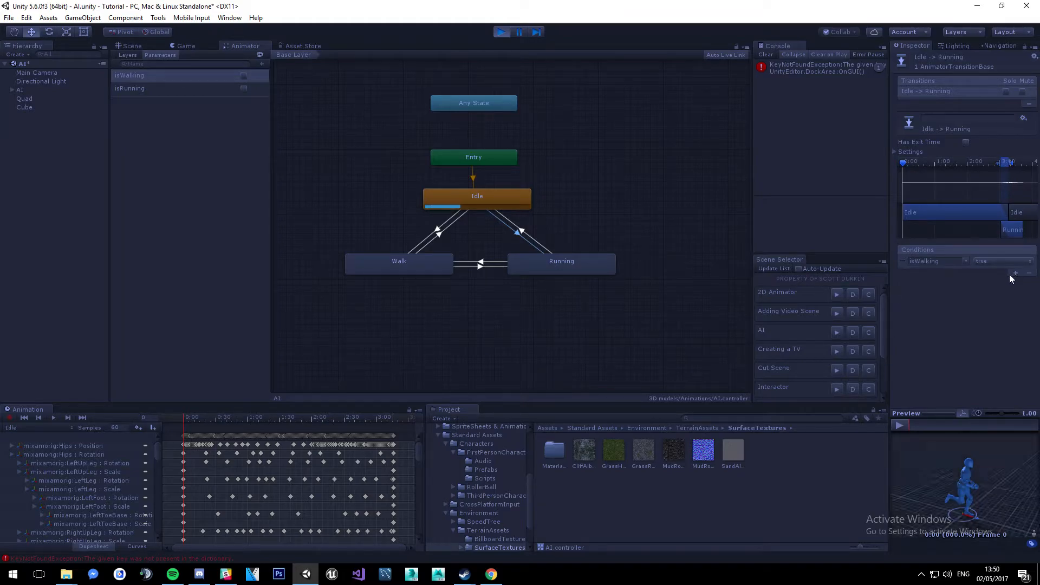
{"action": "left_click", "coordinate": [982, 262]}
{"action": "left_click", "coordinate": [996, 287]}
{"action": "left_click", "coordinate": [967, 274]}
{"action": "left_click", "coordinate": [933, 296]}
{"action": "left_click", "coordinate": [984, 274]}
{"action": "left_click", "coordinate": [972, 305]}
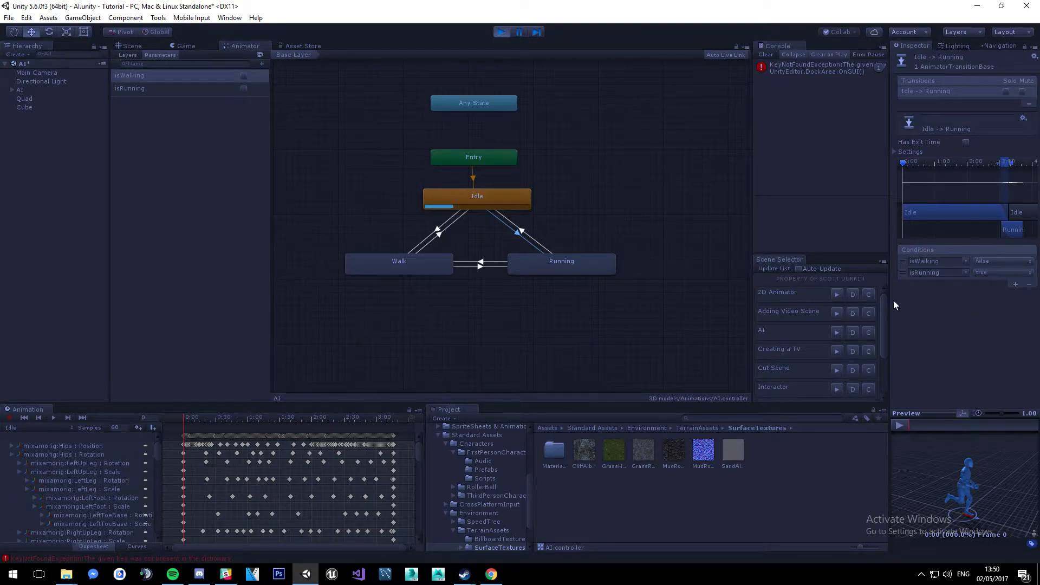
Test the idle, walk and run transitions by toggling isRunning and isWalking, and leave both parameters off.
{"action": "left_click", "coordinate": [244, 89]}
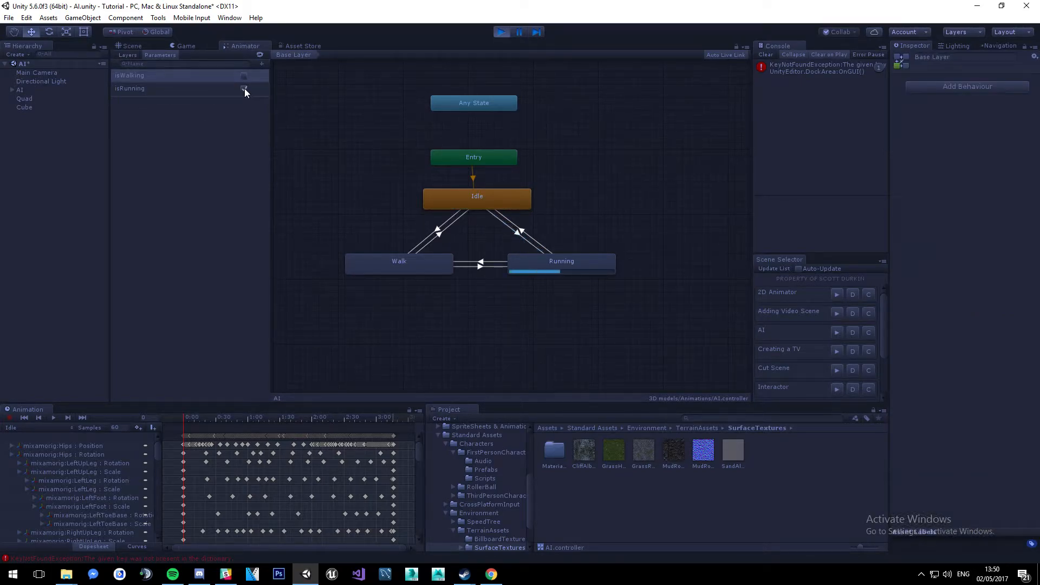
{"action": "left_click", "coordinate": [244, 89]}
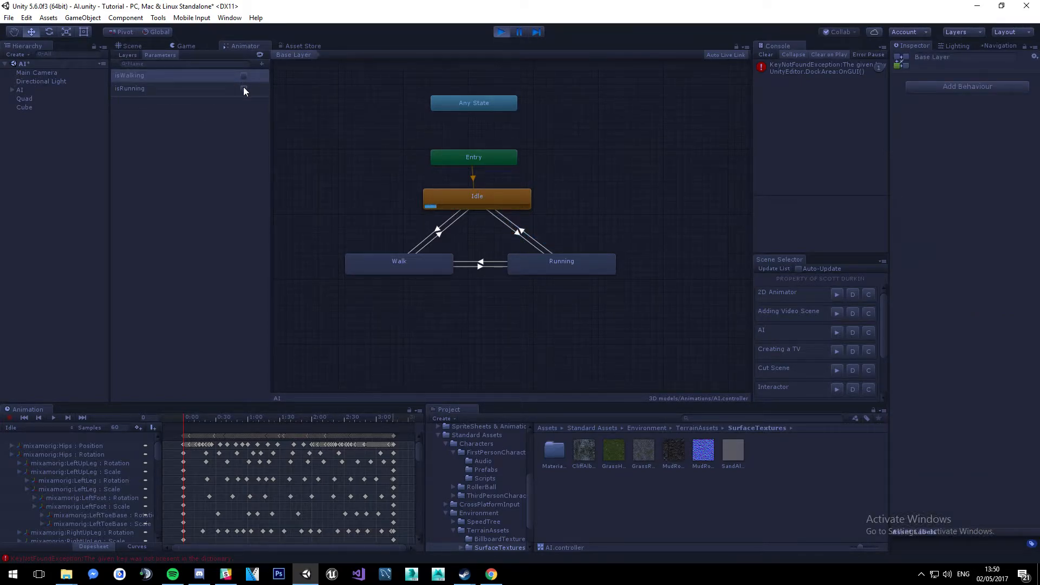
{"action": "left_click", "coordinate": [245, 76]}
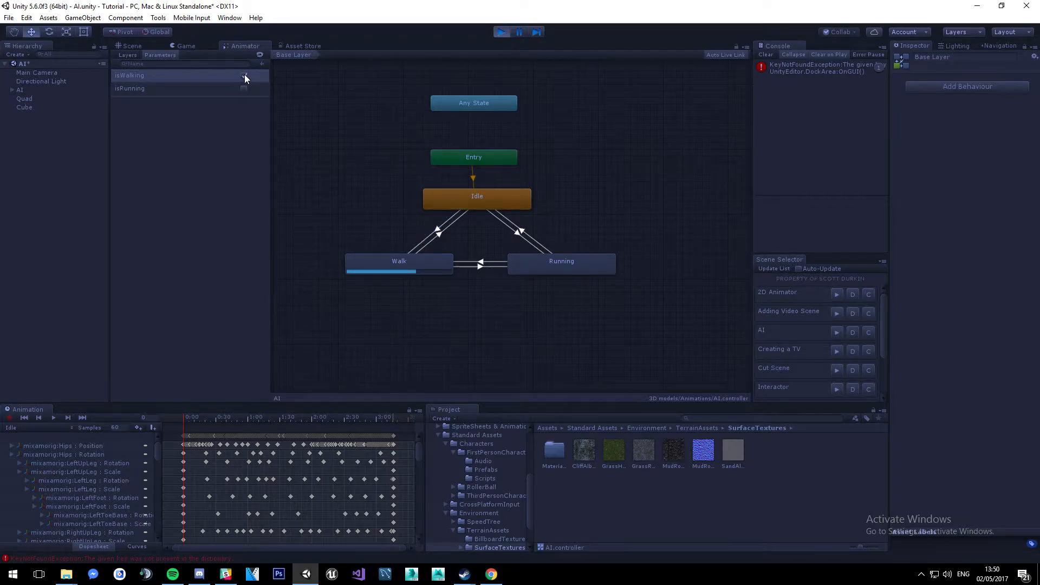
{"action": "left_click", "coordinate": [244, 89]}
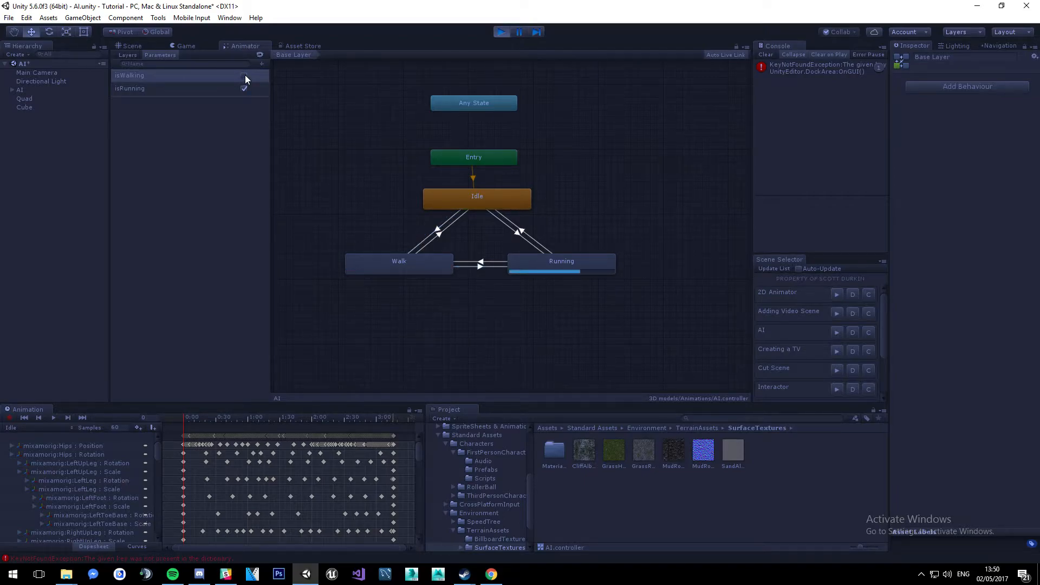
{"action": "left_click", "coordinate": [244, 89]}
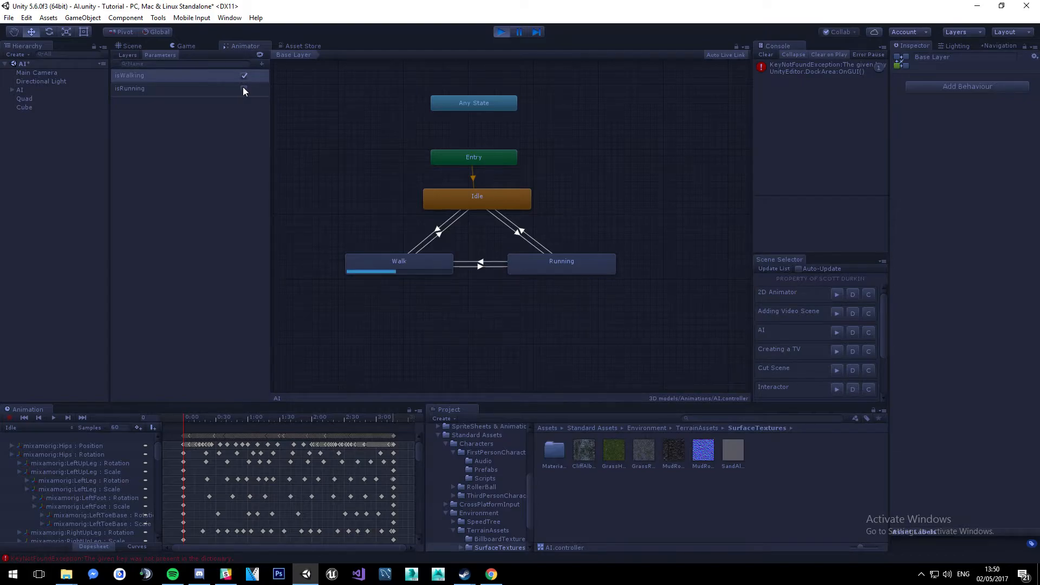
{"action": "left_click", "coordinate": [244, 76]}
{"action": "left_click", "coordinate": [244, 87]}
{"action": "left_click", "coordinate": [244, 88]}
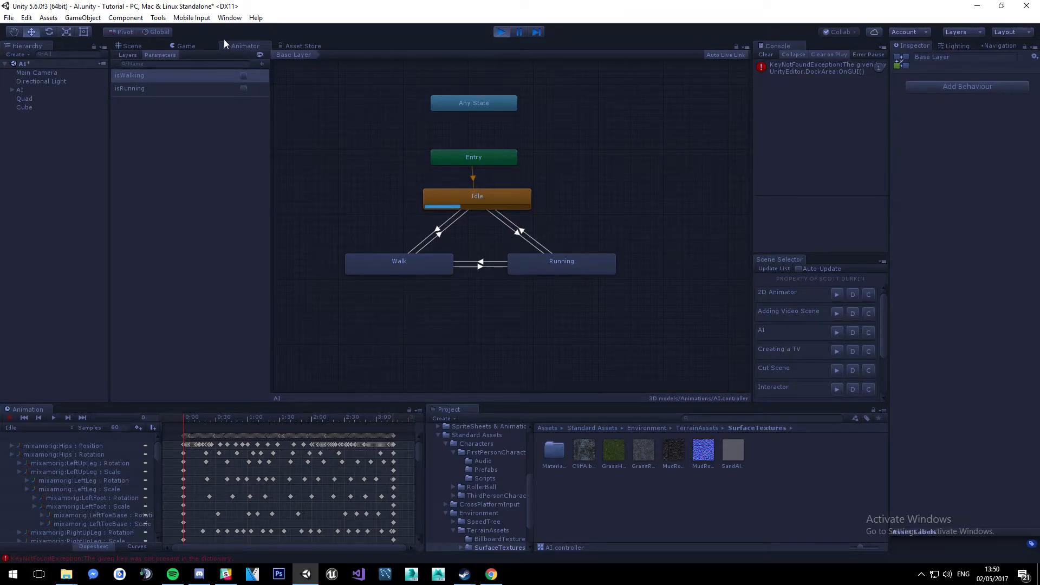
Clear the console, exit play mode and return to the scene view of the character.
{"action": "left_click", "coordinate": [772, 56]}
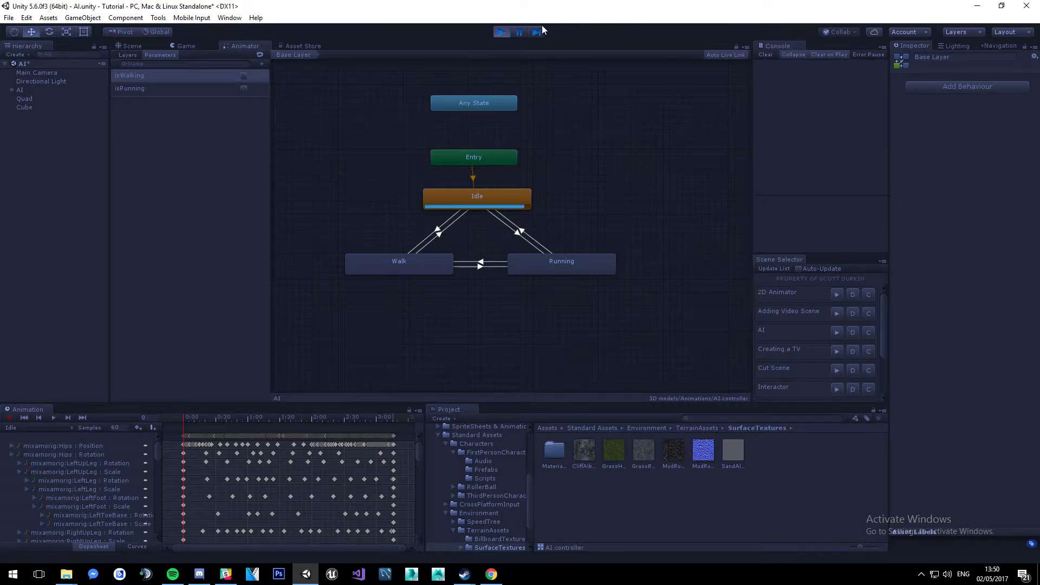
{"action": "left_click", "coordinate": [497, 32]}
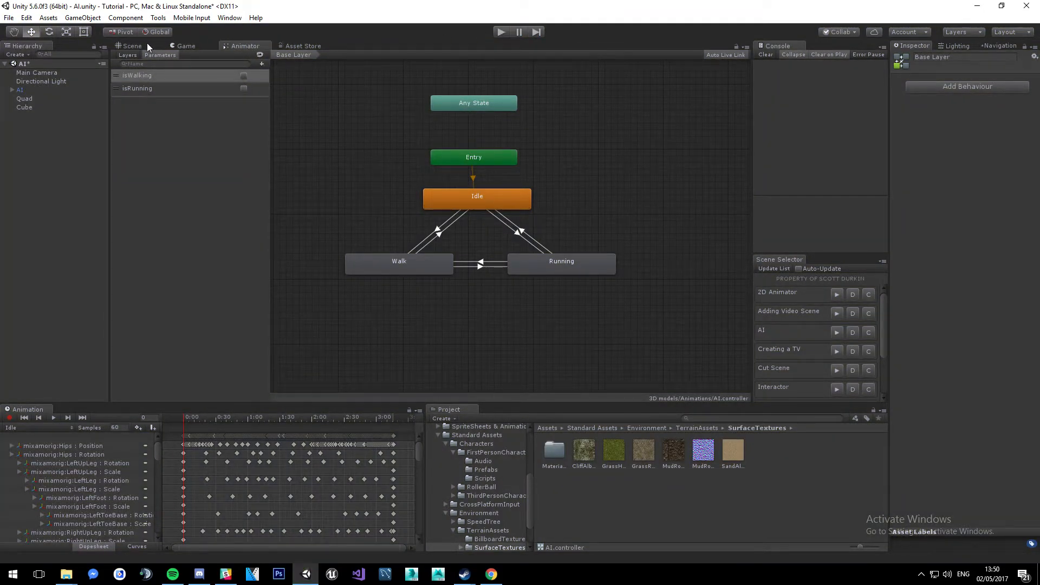
{"action": "left_click", "coordinate": [133, 46]}
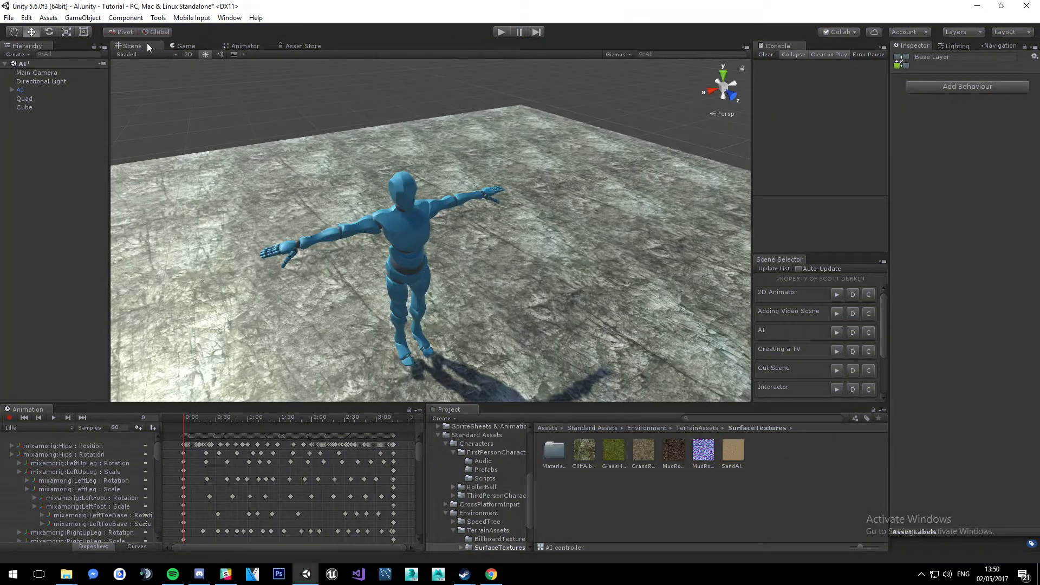
{"action": "right_click_drag", "start_coordinate": [476, 231], "coordinate": [413, 232]}
{"action": "key", "text": "f"}
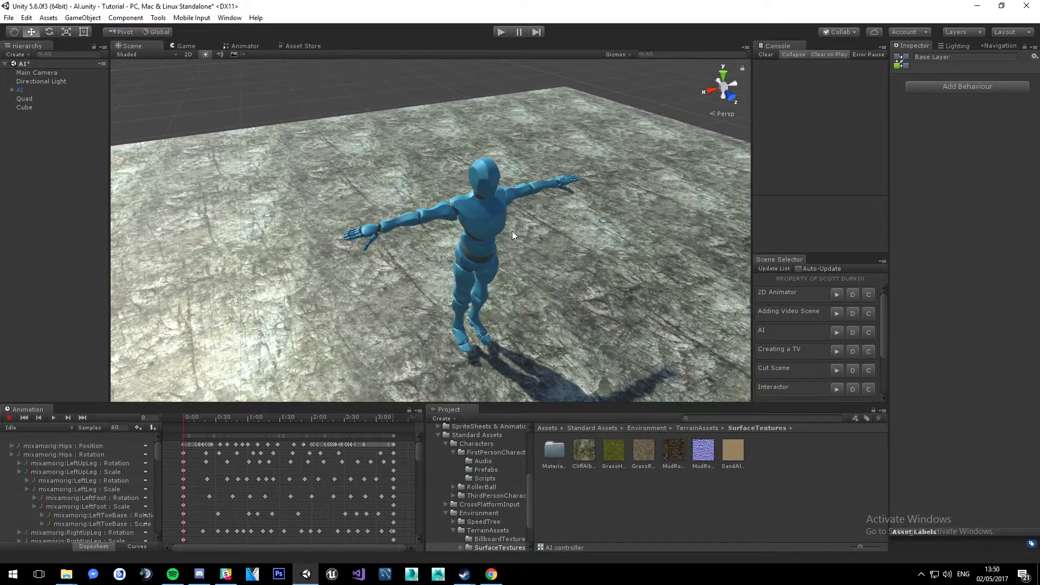
Add a Nav Mesh Agent component to the AI character.
{"action": "left_click", "coordinate": [22, 90]}
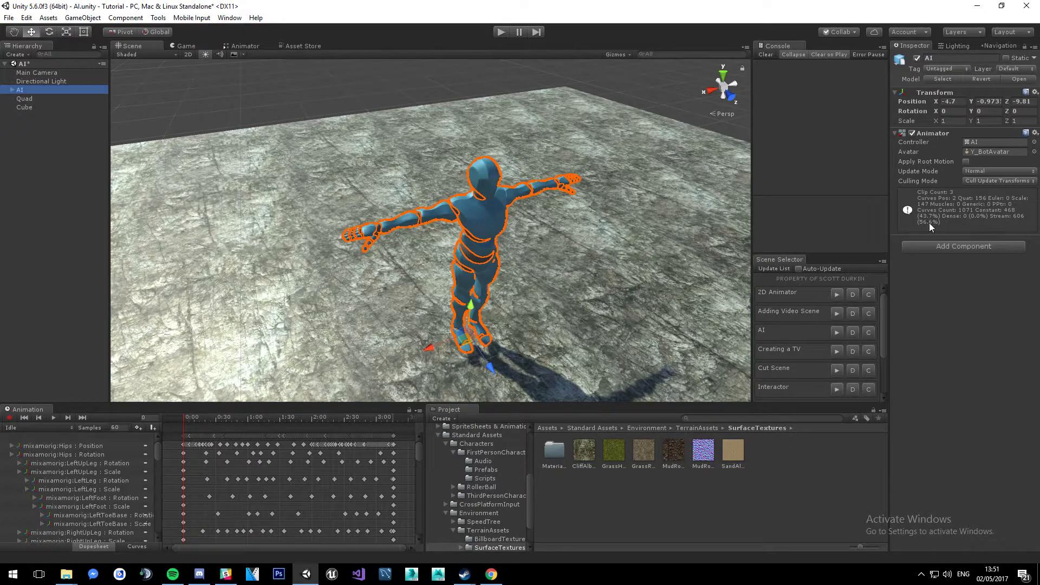
{"action": "left_click", "coordinate": [937, 245]}
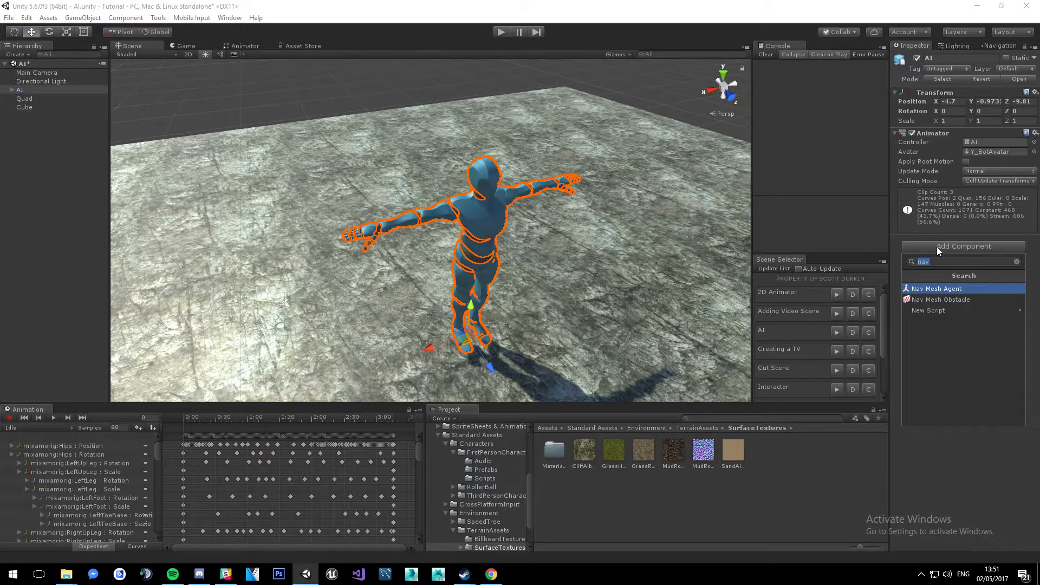
{"action": "key", "text": "Return"}
{"action": "left_click_drag", "start_coordinate": [726, 233], "coordinate": [564, 174], "text": "alt"}
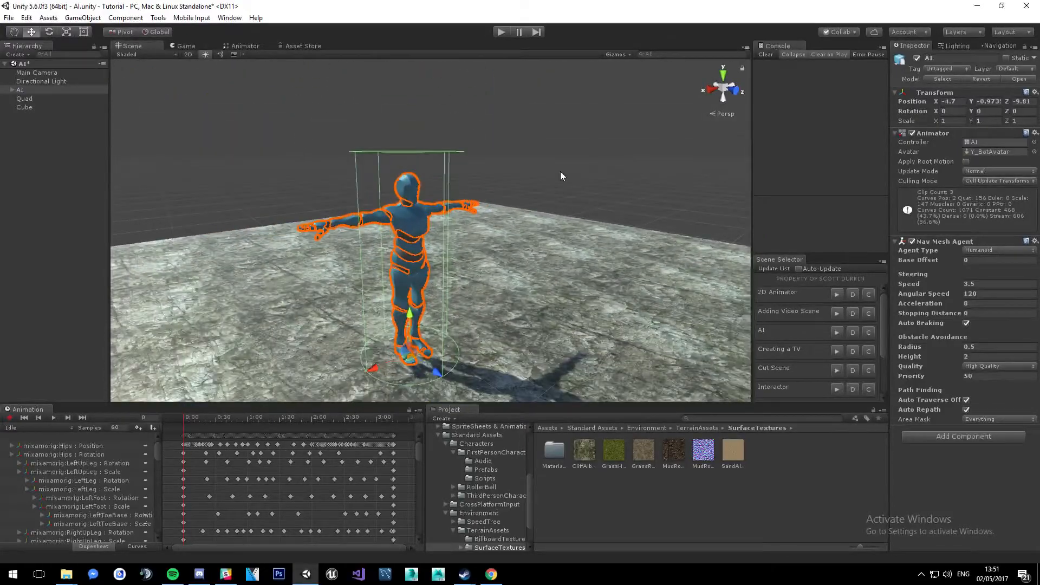
{"action": "scroll", "coordinate": [396, 189], "scroll_direction": "up", "scroll_amount": 3}
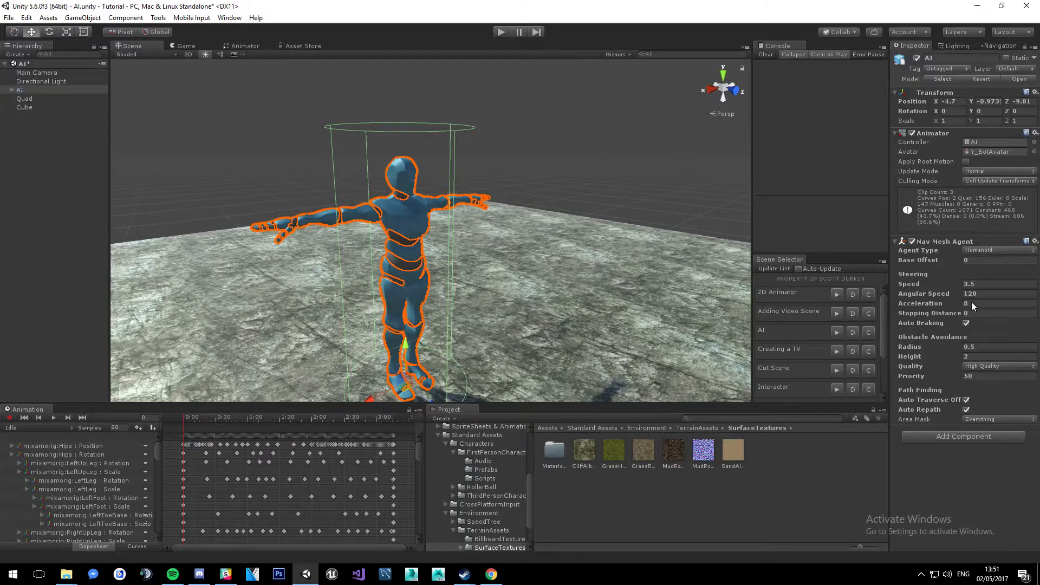
Set the Nav Mesh Agent's height to 1.8 and check its cylinder against the character's head.
{"action": "left_click", "coordinate": [961, 356]}
{"action": "left_click_drag", "start_coordinate": [958, 356], "coordinate": [955, 357]}
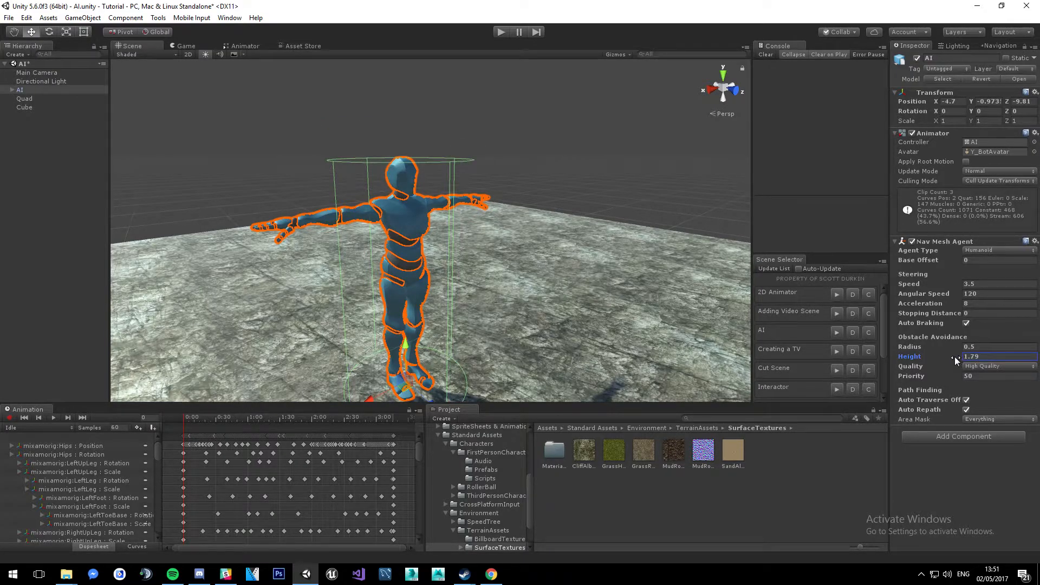
{"action": "type", "text": "1.8"}
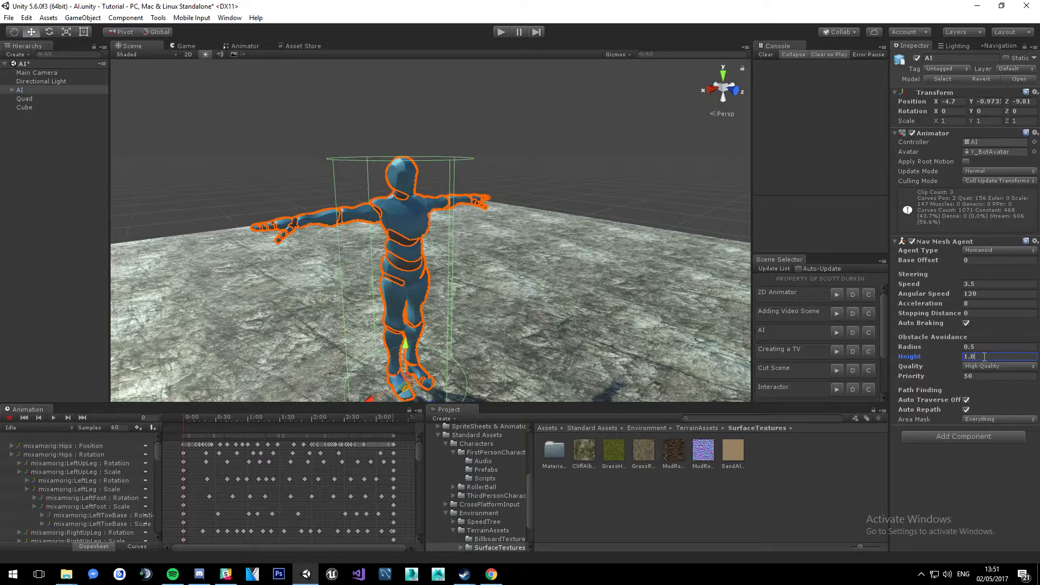
{"action": "left_click_drag", "start_coordinate": [564, 292], "coordinate": [532, 279], "text": "alt"}
{"action": "scroll", "coordinate": [532, 278], "scroll_direction": "up", "scroll_amount": 5}
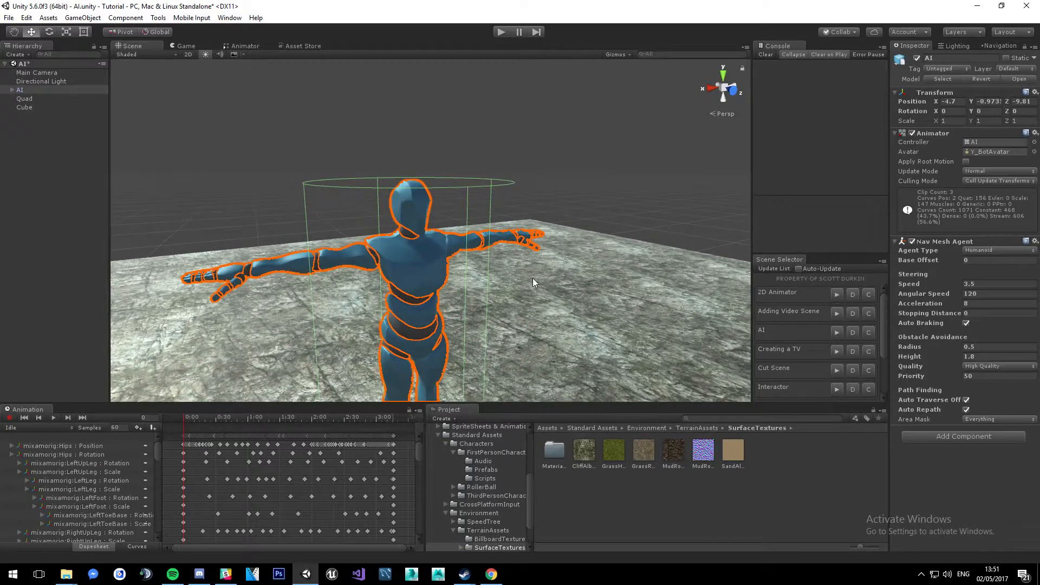
{"action": "scroll", "coordinate": [532, 278], "scroll_direction": "down", "scroll_amount": 5}
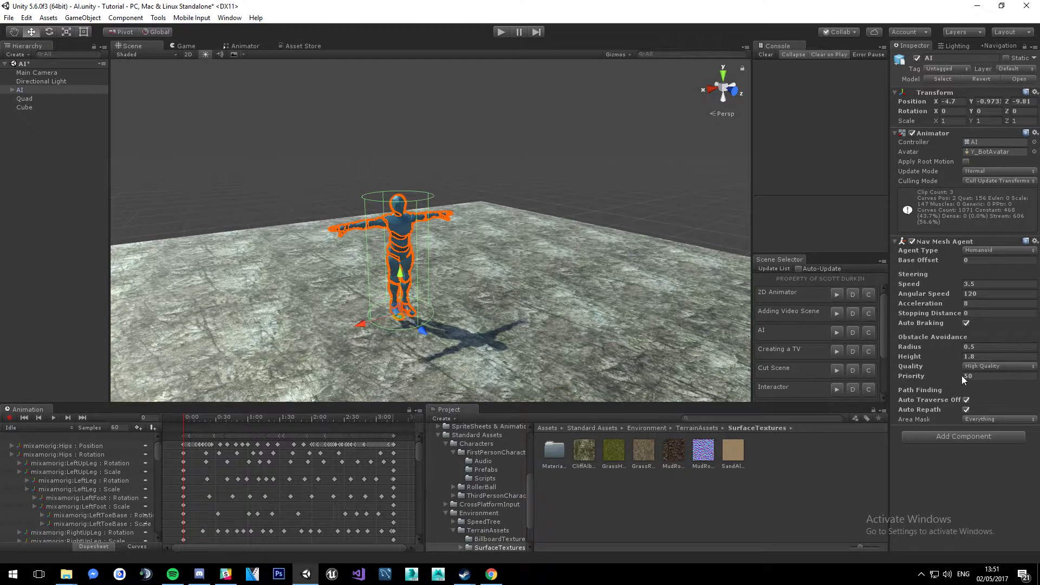
Set the Nav Mesh Agent's radius to 0.4 and look through its Area Mask options without changing them.
{"action": "left_click_drag", "start_coordinate": [958, 348], "coordinate": [956, 349]}
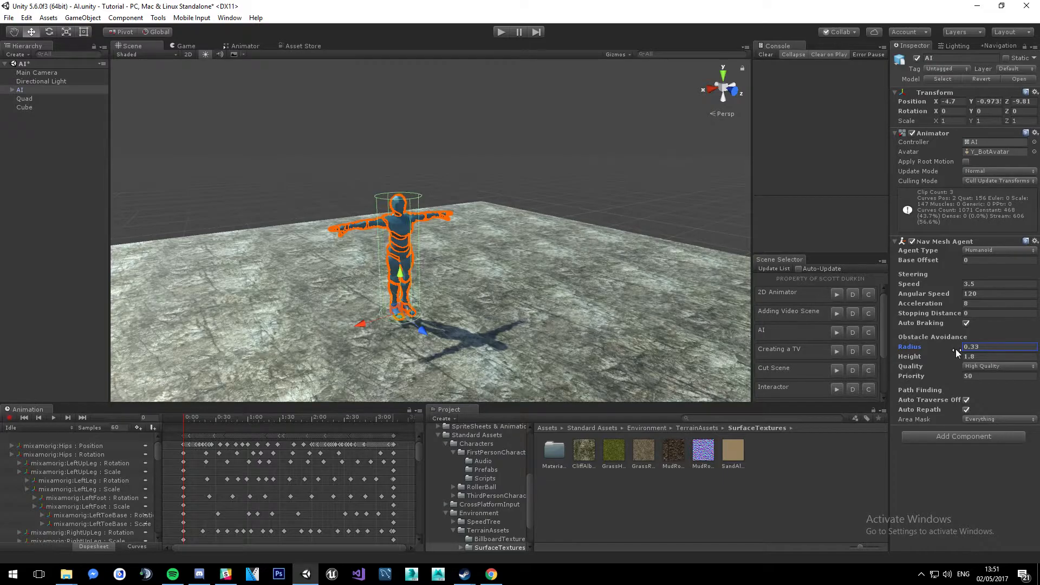
{"action": "left_click", "coordinate": [993, 346]}
{"action": "type", "text": "0.4"}
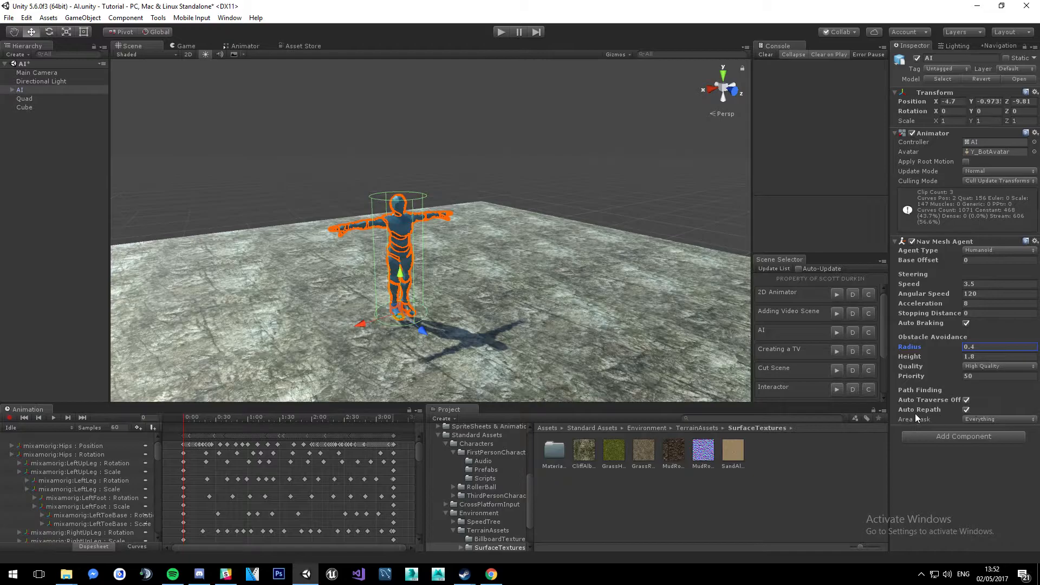
{"action": "left_click", "coordinate": [970, 421]}
{"action": "left_click", "coordinate": [928, 451]}
{"action": "left_click_drag", "start_coordinate": [430, 228], "coordinate": [381, 238], "text": "alt"}
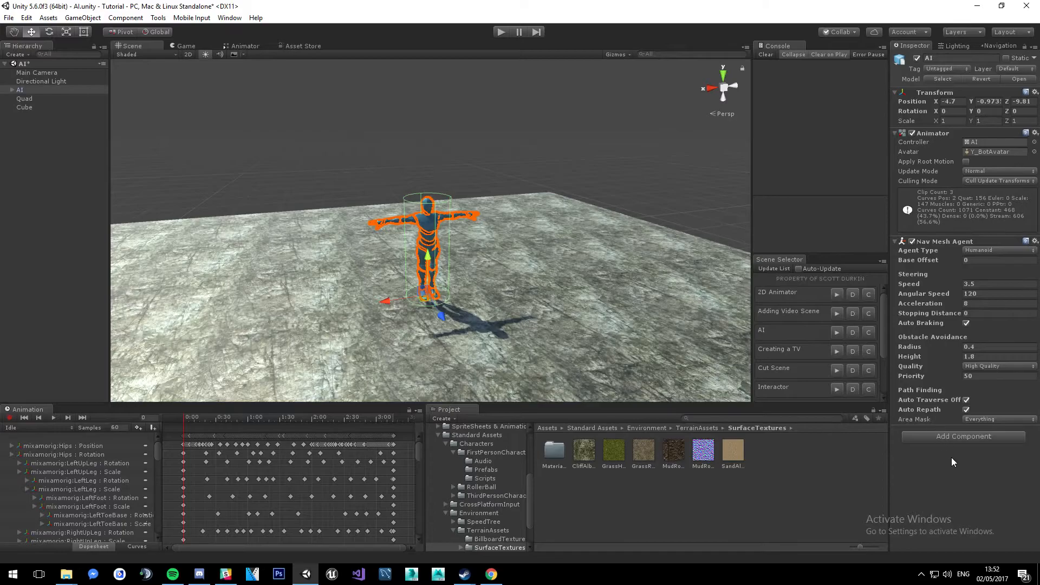
Create a new C# script named AI_Control and add it to the AI character.
{"action": "left_click", "coordinate": [957, 439]}
{"action": "type", "text": "Ai"}
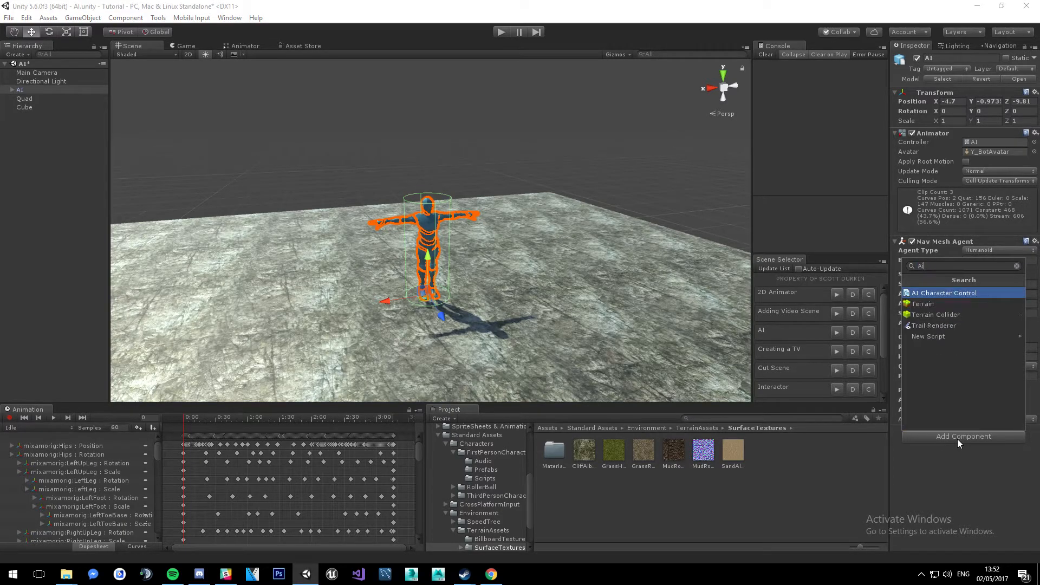
{"action": "type", "text": "_Co"}
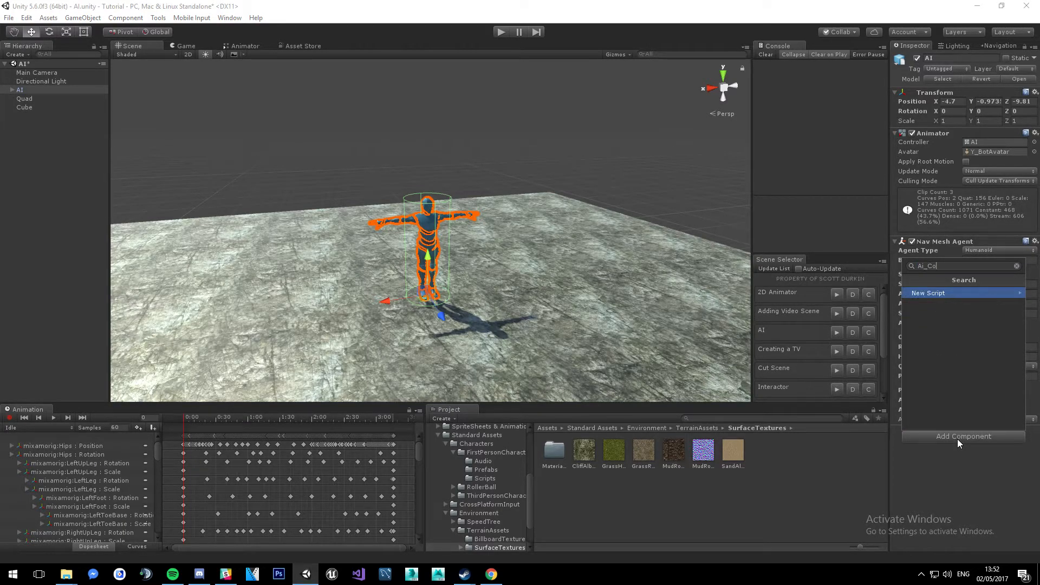
{"action": "type", "text": "ntroll"}
{"action": "key", "text": "ctrl+shift+Left"}
{"action": "key", "text": "ctrl+shift+Left"}
{"action": "type", "text": "AI"}
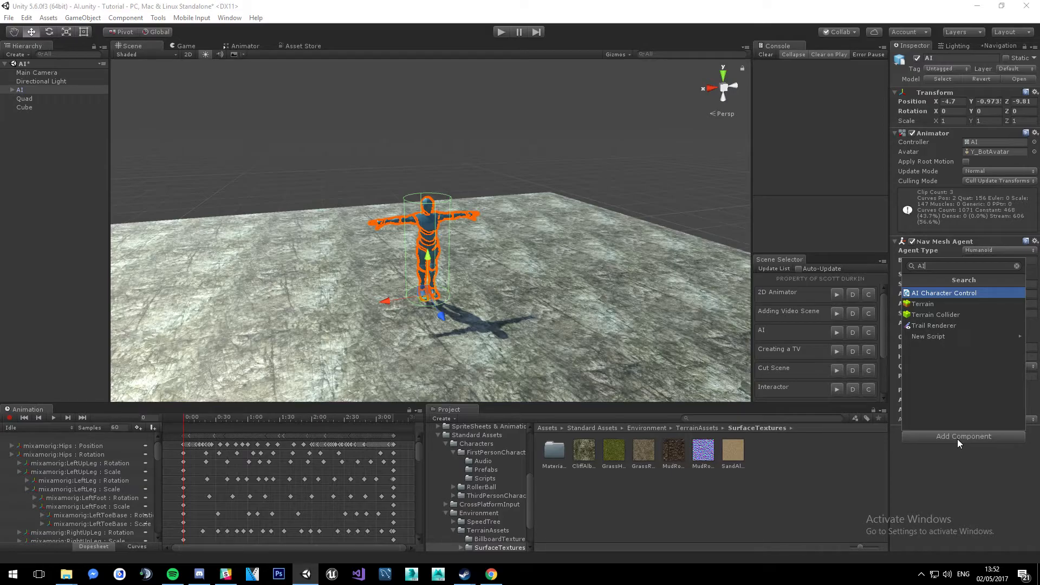
{"action": "key", "text": "BackSpace"}
{"action": "key", "text": "BackSpace"}
{"action": "type", "text": "AI_Control"}
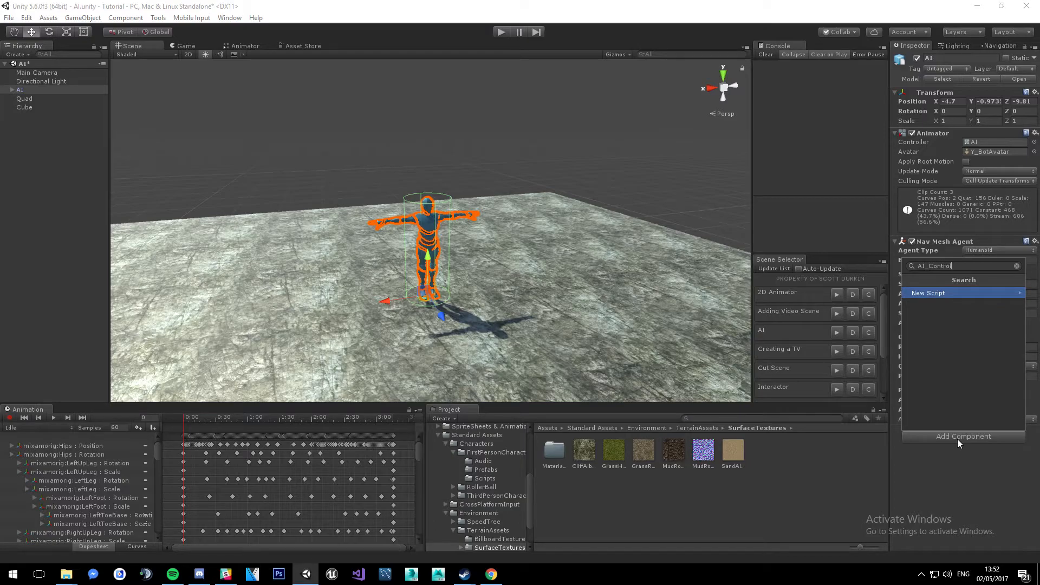
{"action": "key", "text": "Return"}
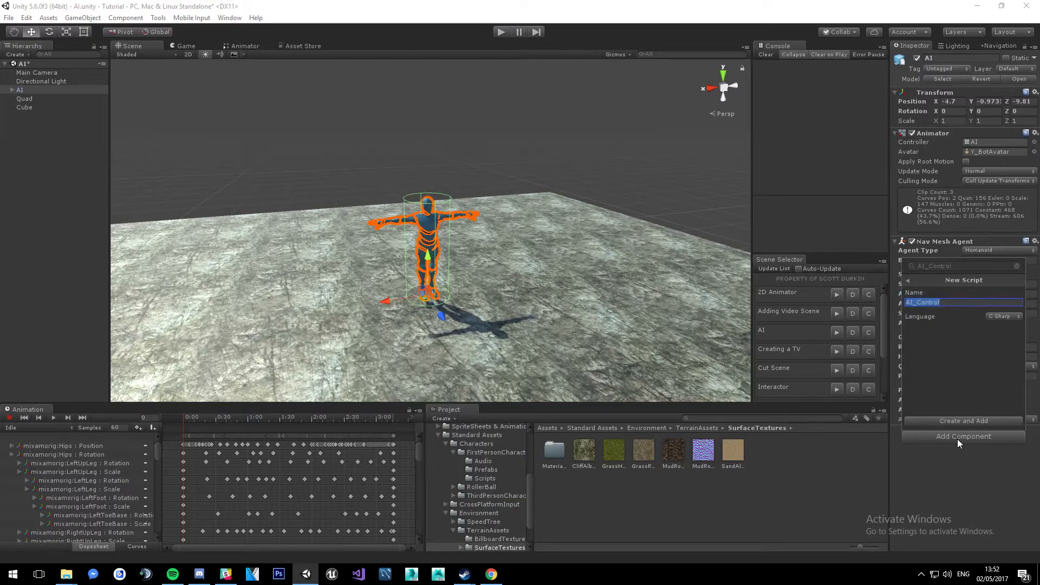
{"action": "left_click", "coordinate": [969, 422]}
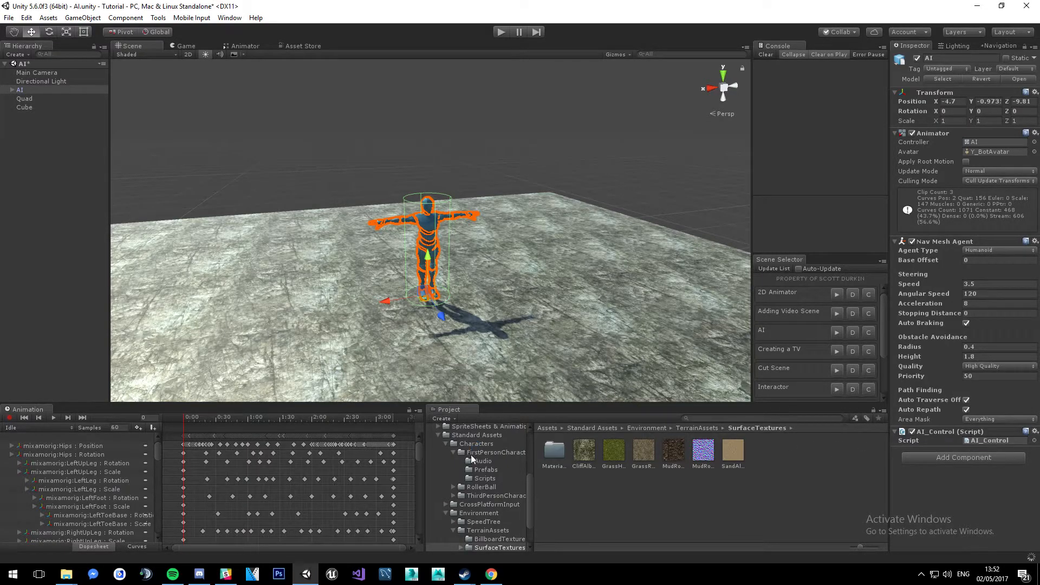
Find the AI_Control script in the project's Assets folder and open it in Visual Studio.
{"action": "scroll", "coordinate": [438, 449], "scroll_direction": "up", "scroll_amount": 5}
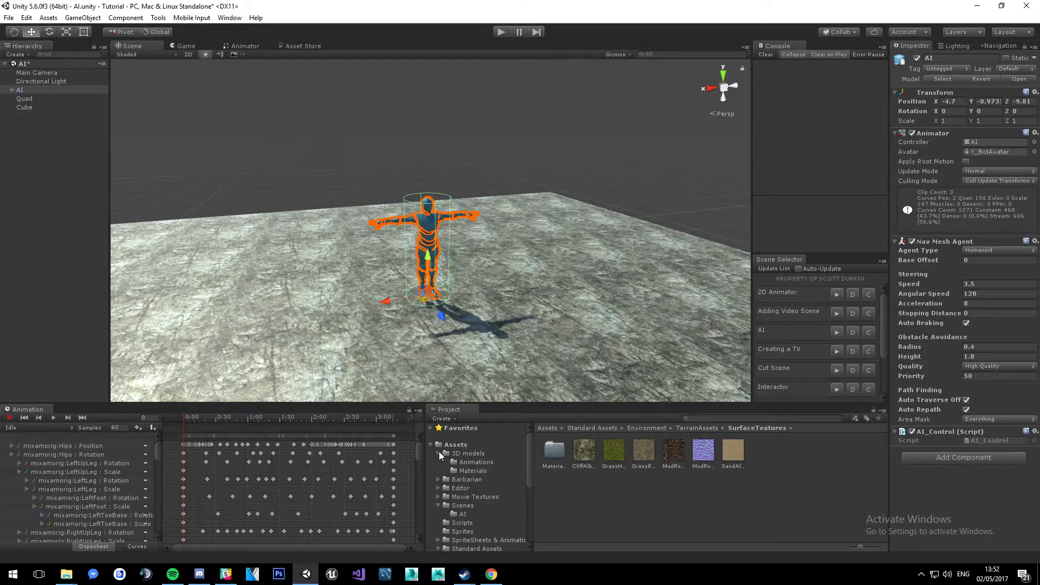
{"action": "left_click", "coordinate": [433, 445]}
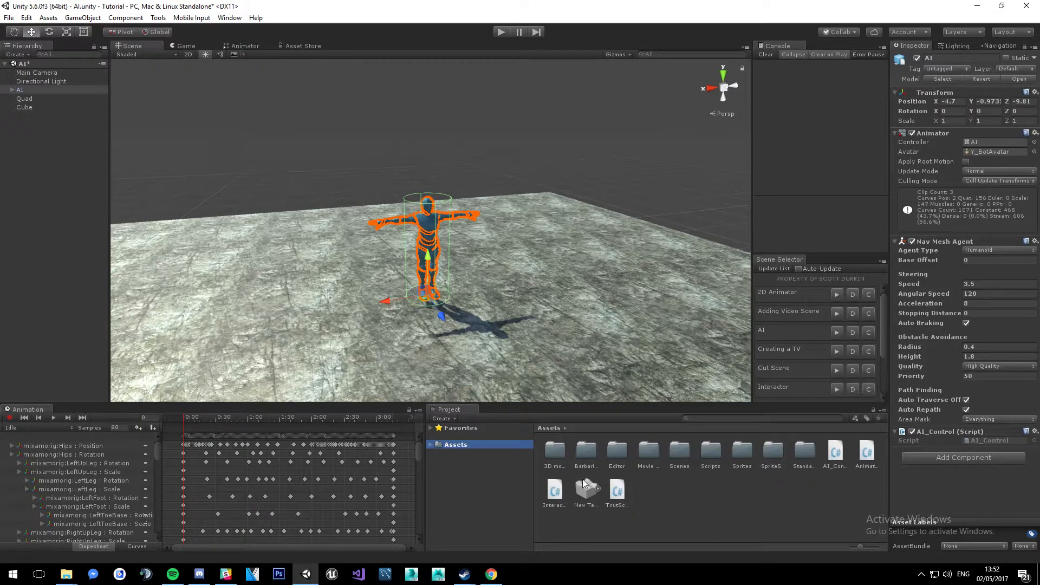
{"action": "double_click", "coordinate": [835, 458]}
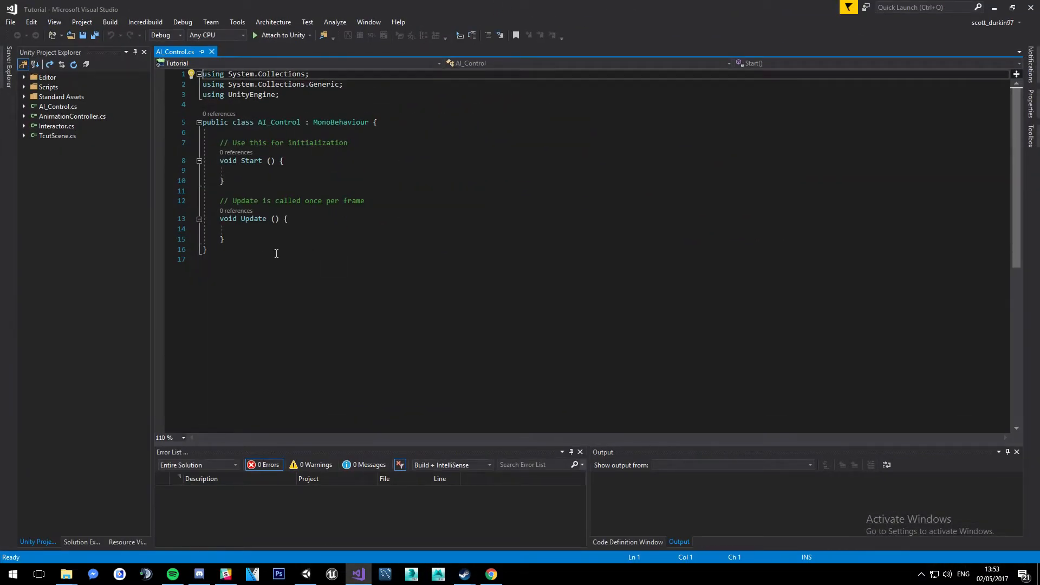
Delete the "Use this for initialization" comment above the Start method and its leftover line.
{"action": "left_click_drag", "start_coordinate": [374, 143], "coordinate": [150, 152]}
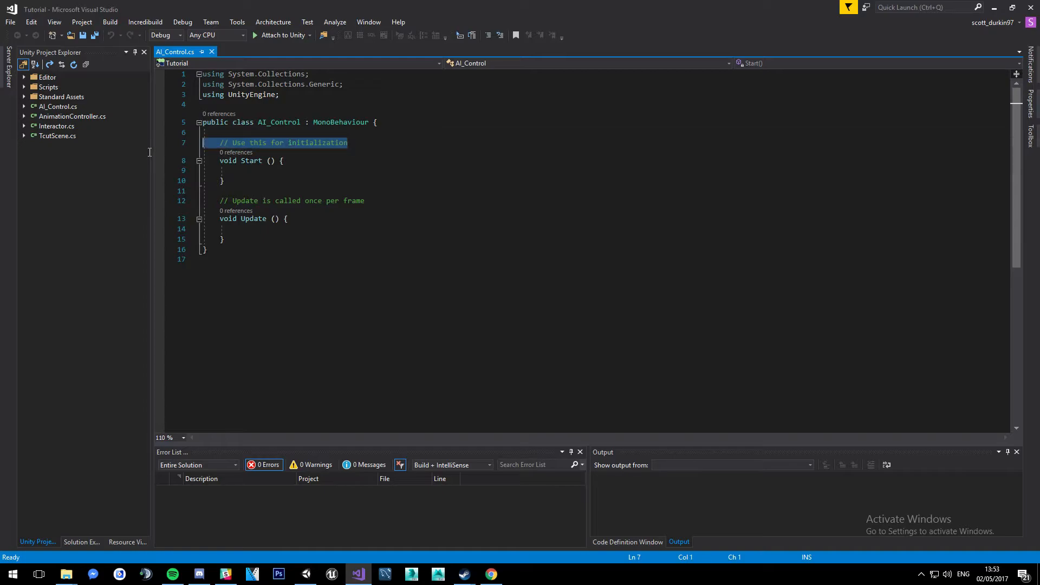
{"action": "key", "text": "Delete"}
{"action": "key", "text": "Up"}
{"action": "key", "text": "BackSpace"}
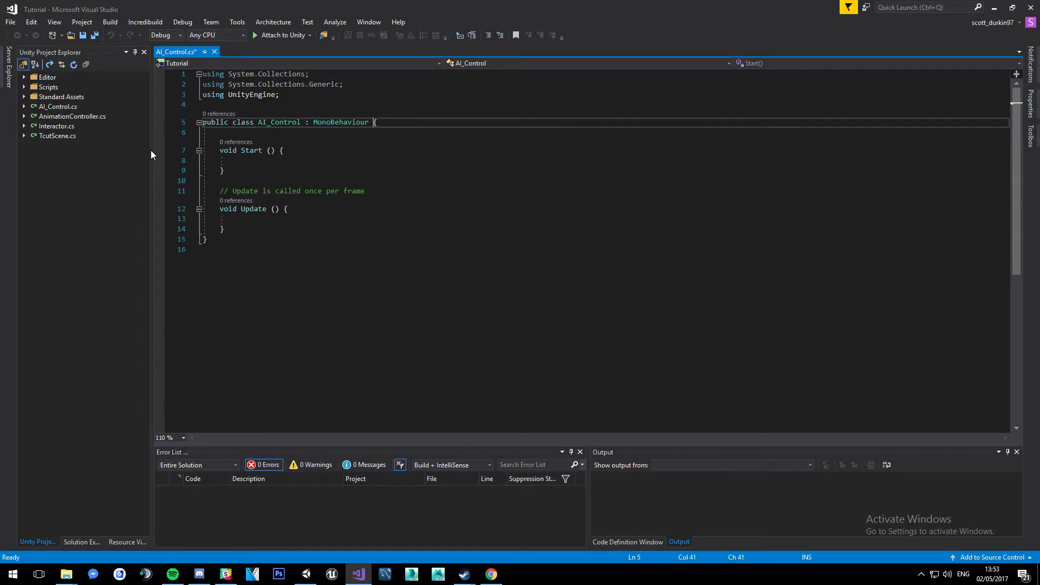
Put the class's opening brace on its own line and delete the "Update is called once per frame" comment.
{"action": "key", "text": "Left"}
{"action": "key", "text": "Return"}
{"action": "key", "text": "Down"}
{"action": "left_click", "coordinate": [383, 203]}
{"action": "key", "text": "shift+Home"}
{"action": "key", "text": "shift+Home"}
{"action": "key", "text": "BackSpace"}
{"action": "key", "text": "BackSpace"}
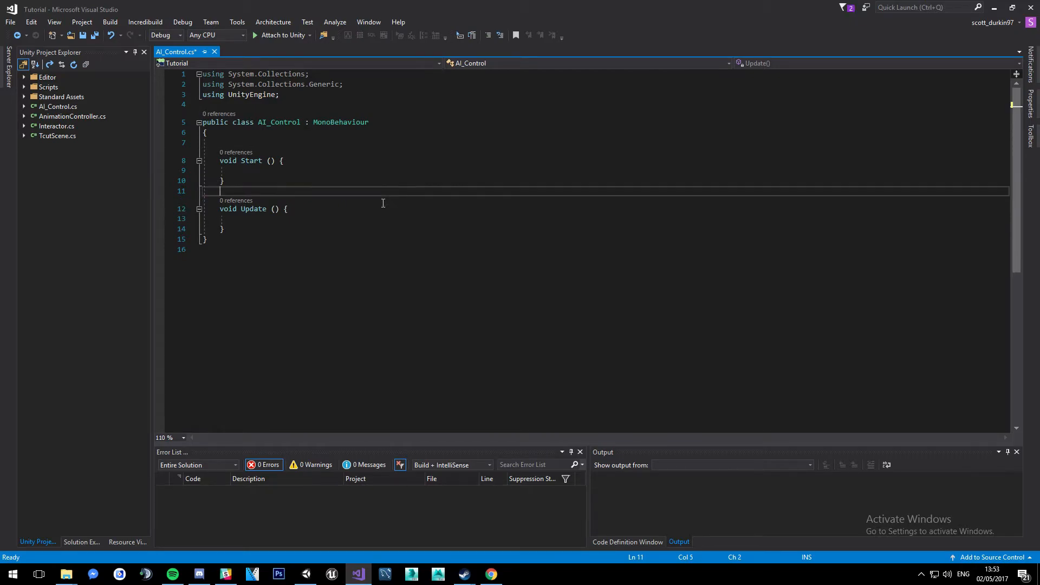
Move the opening braces of the Update and Start methods onto their own lines and save the script.
{"action": "left_click", "coordinate": [286, 211]}
{"action": "key", "text": "Return"}
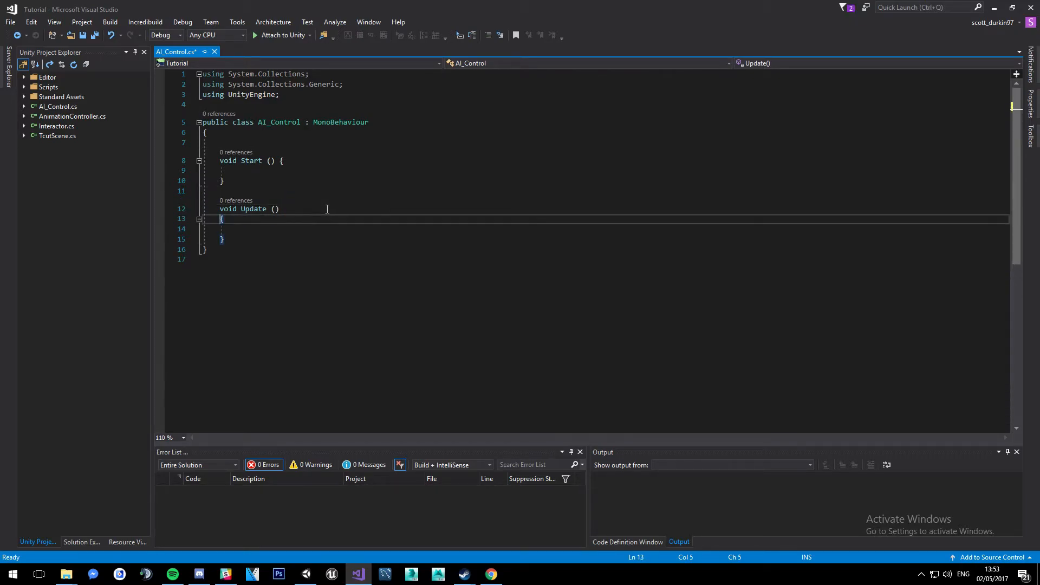
{"action": "left_click", "coordinate": [281, 157]}
{"action": "key", "text": "Return"}
{"action": "key", "text": "ctrl+s"}
Insert three extra blank lines between the class's opening brace and the Start method.
{"action": "key", "text": "Up"}
{"action": "key", "text": "Up"}
{"action": "key", "text": "Up"}
{"action": "key", "text": "Down"}
{"action": "key", "text": "Return"}
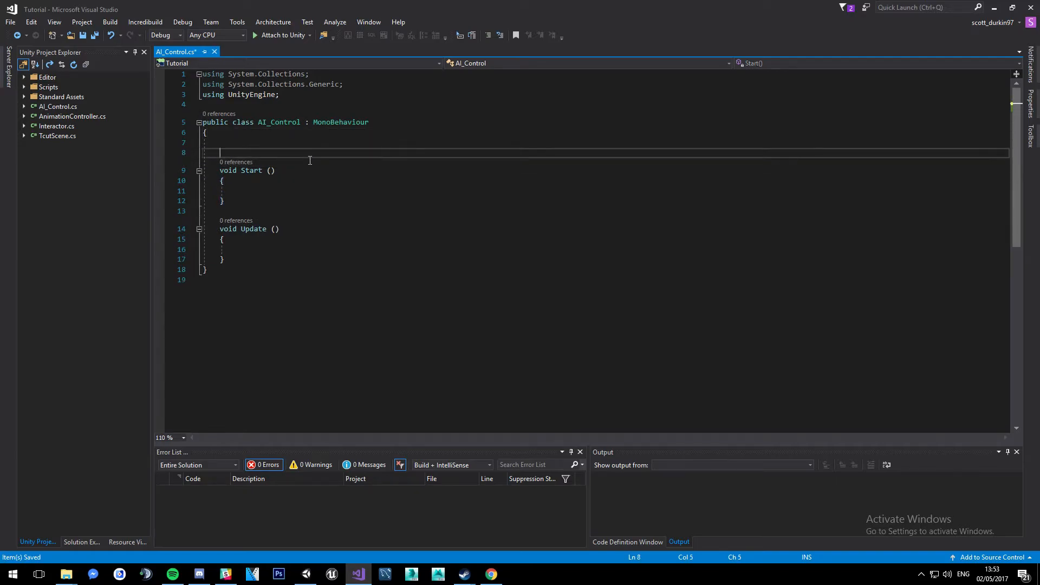
{"action": "key", "text": "Return"}
{"action": "key", "text": "Up"}
{"action": "key", "text": "Up"}
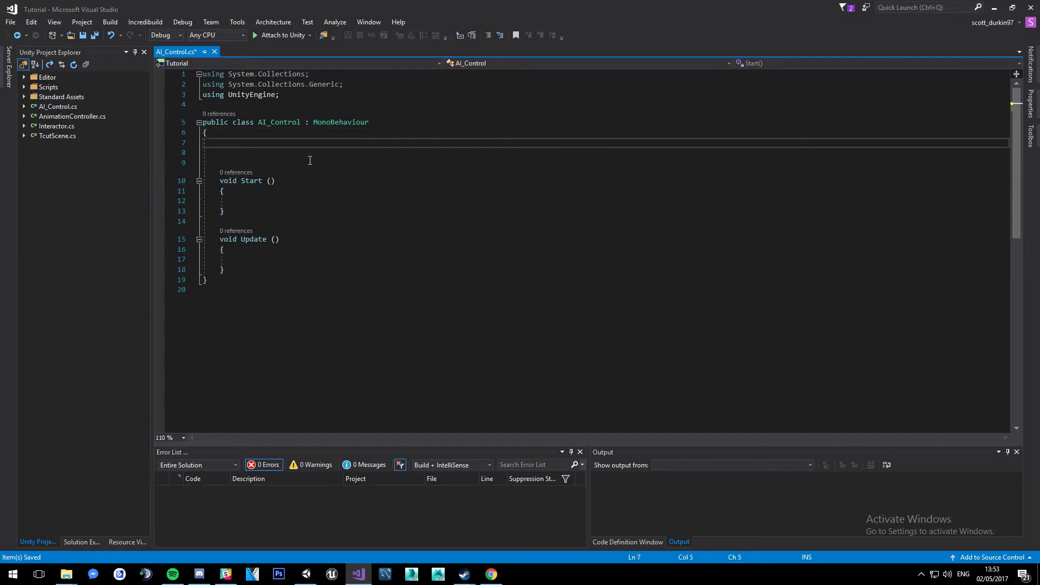
{"action": "key", "text": "Return"}
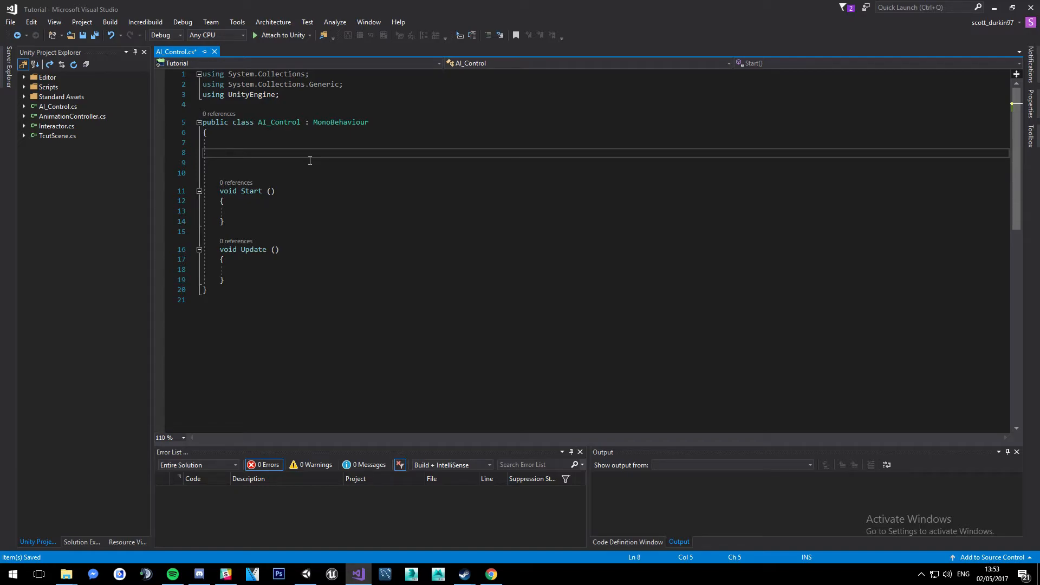
Add the directive "using UnityEngine.AI;" below "using UnityEngine;" and save the script.
{"action": "key", "text": "Up"}
{"action": "key", "text": "Up"}
{"action": "key", "text": "Up"}
{"action": "key", "text": "Up"}
{"action": "key", "text": "Up"}
{"action": "key", "text": "End"}
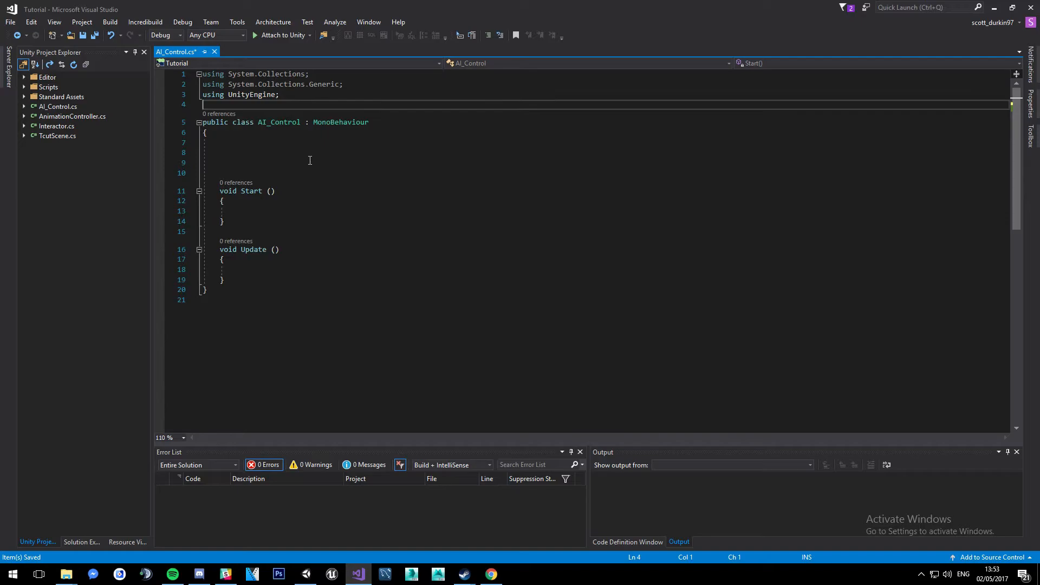
{"action": "key", "text": "Return"}
{"action": "type", "text": "using "}
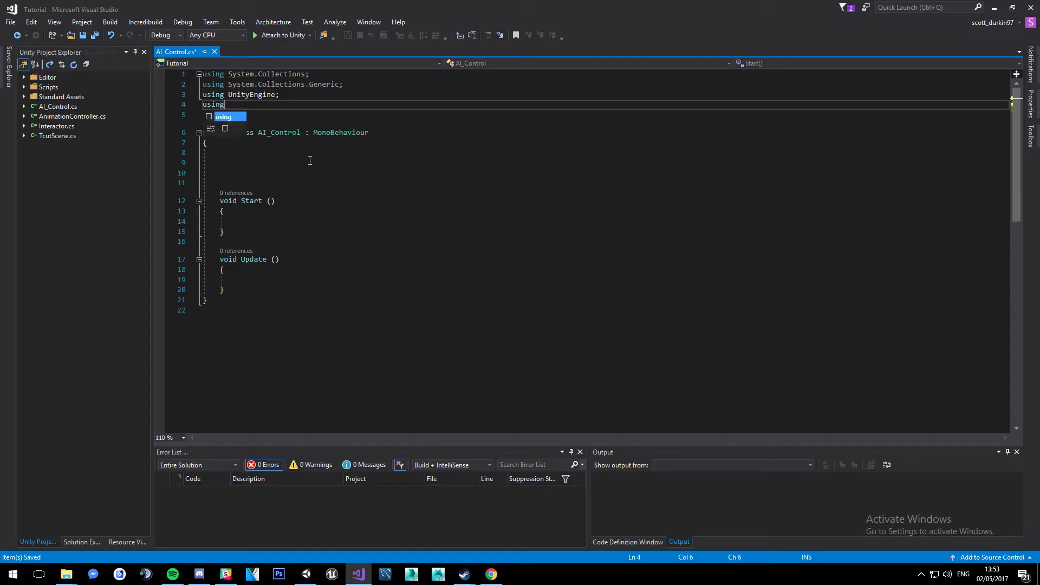
{"action": "type", "text": "UnityEn"}
{"action": "key", "text": "Tab"}
{"action": "type", "text": ".AI;"}
{"action": "key", "text": "ctrl+s"}
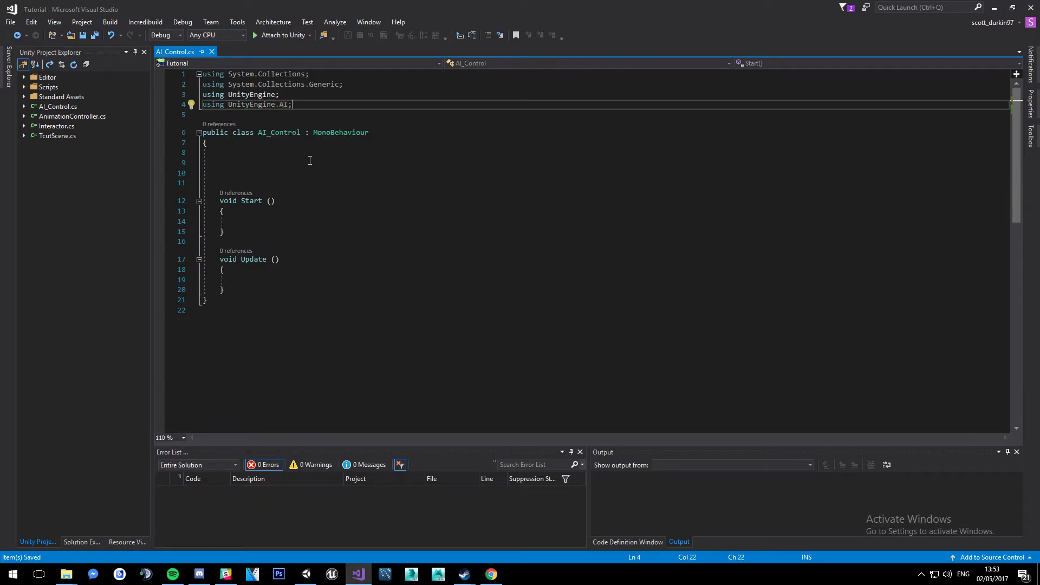
Declare the field "private NavMeshAgent m_NavMeshAgent;" inside the class, above the Start method.
{"action": "left_click", "coordinate": [292, 172]}
{"action": "left_click", "coordinate": [281, 164]}
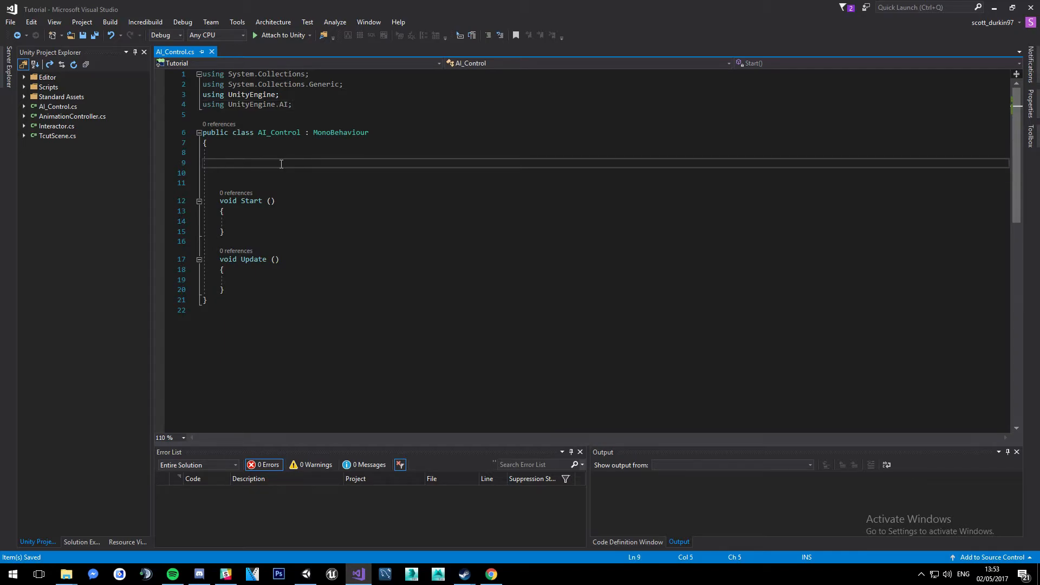
{"action": "type", "text": "private NavMeshAgent"}
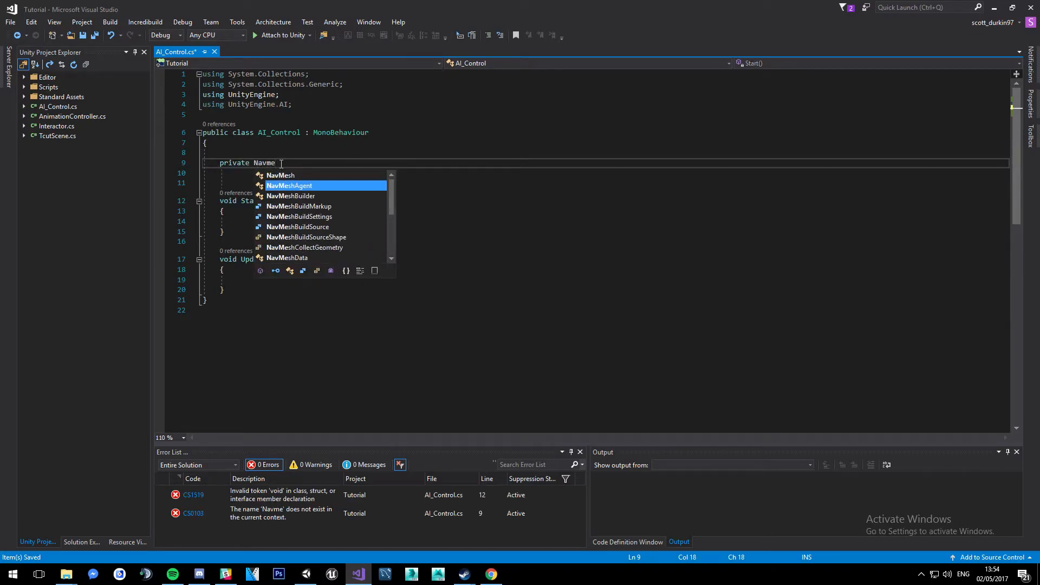
{"action": "type", "text": " m"}
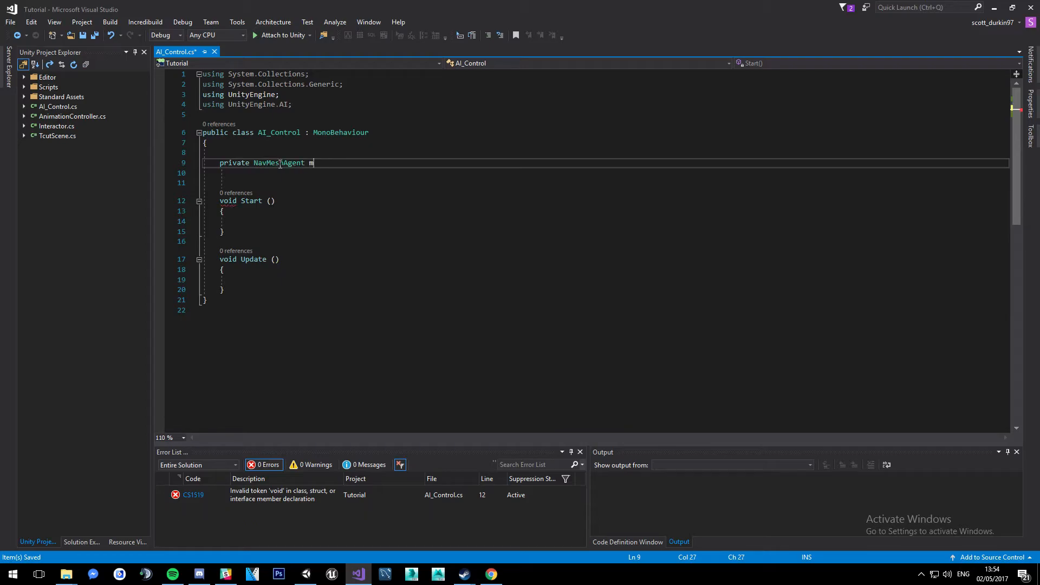
{"action": "type", "text": "_NavMesh"}
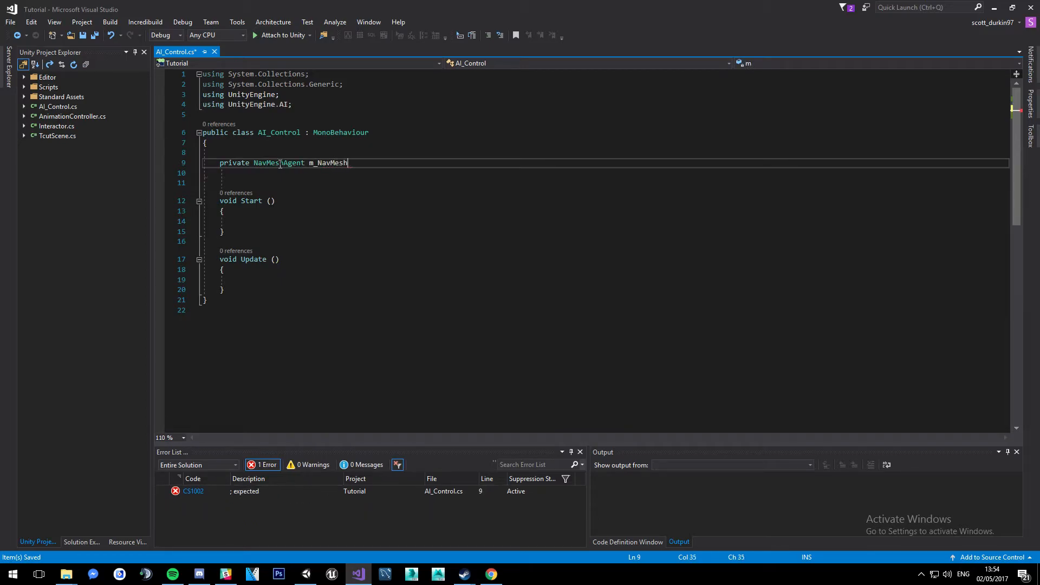
{"action": "type", "text": "Agent;"}
Prefix the m_NavMeshAgent declaration with the [SerializeField] attribute and save the script.
{"action": "key", "text": "shift+Home"}
{"action": "key", "text": "Left"}
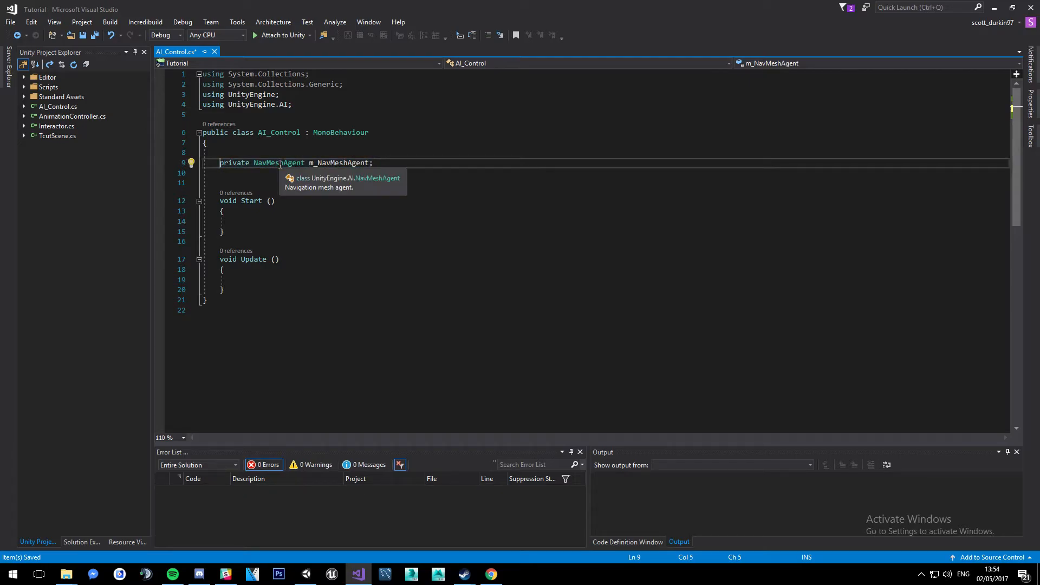
{"action": "type", "text": "{}"}
{"action": "key", "text": "BackSpace"}
{"action": "key", "text": "BackSpace"}
{"action": "type", "text": "[SerializeField"}
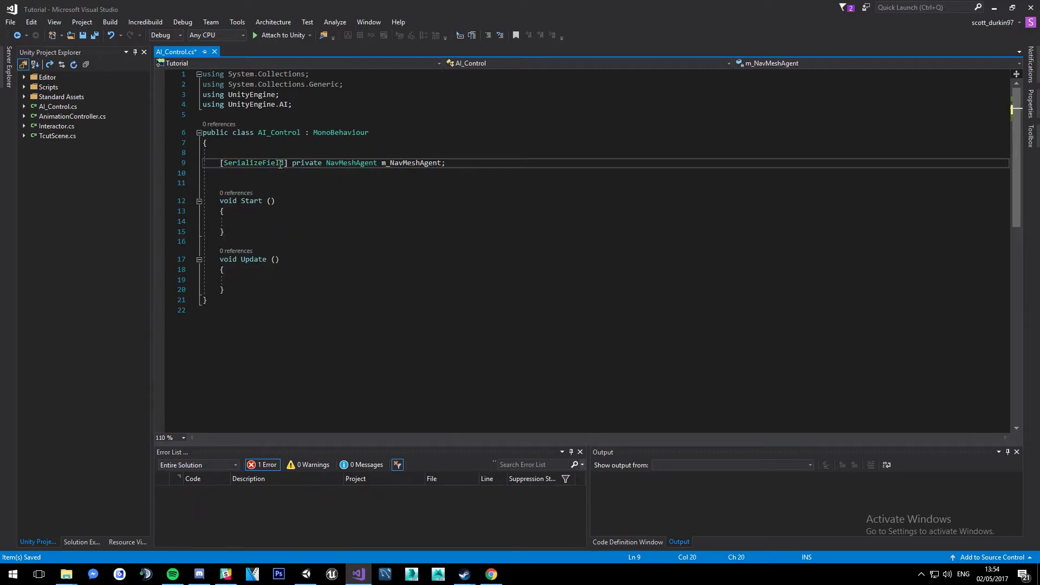
{"action": "left_click", "coordinate": [472, 159]}
{"action": "key", "text": "ctrl+s"}
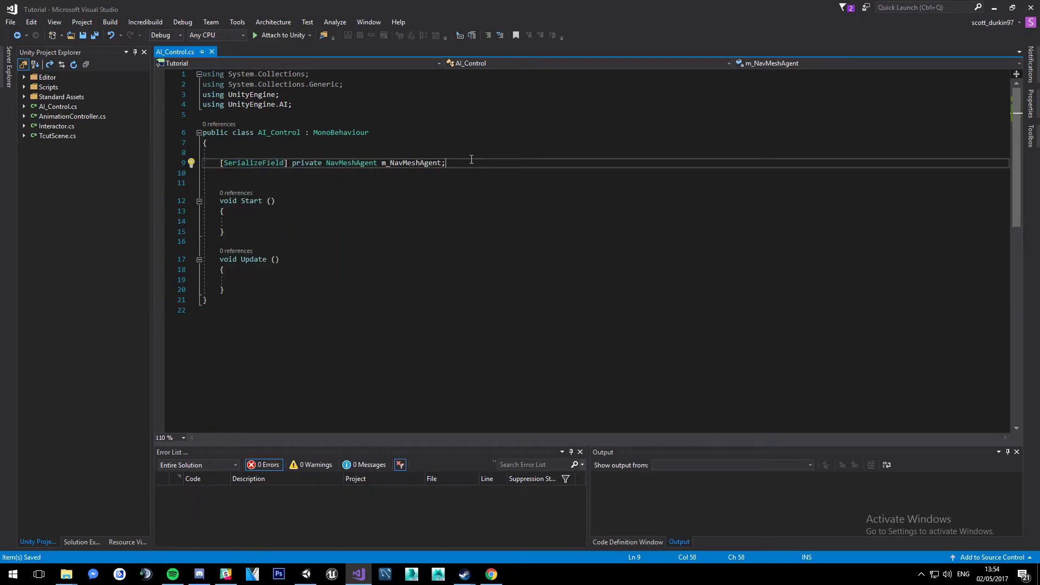
Duplicate the serialized m_NavMeshAgent declaration onto a new line directly below it.
{"action": "double_click", "coordinate": [399, 163]}
{"action": "left_click", "coordinate": [450, 163]}
{"action": "key", "text": "shift+Home"}
{"action": "key", "text": "ctrl+c"}
{"action": "key", "text": "End"}
{"action": "key", "text": "Return"}
{"action": "key", "text": "ctrl+v"}
Change the copied declaration's type to GameObject and its name to m_Target, and save the script.
{"action": "key", "text": "Left"}
{"action": "key", "text": "ctrl+shift+Left"}
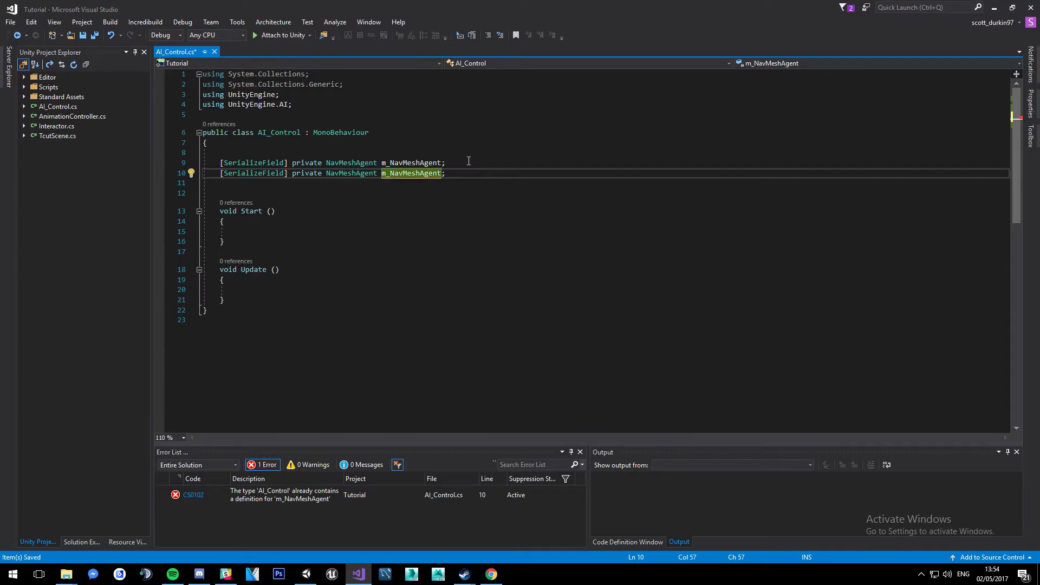
{"action": "key", "text": "ctrl+Left"}
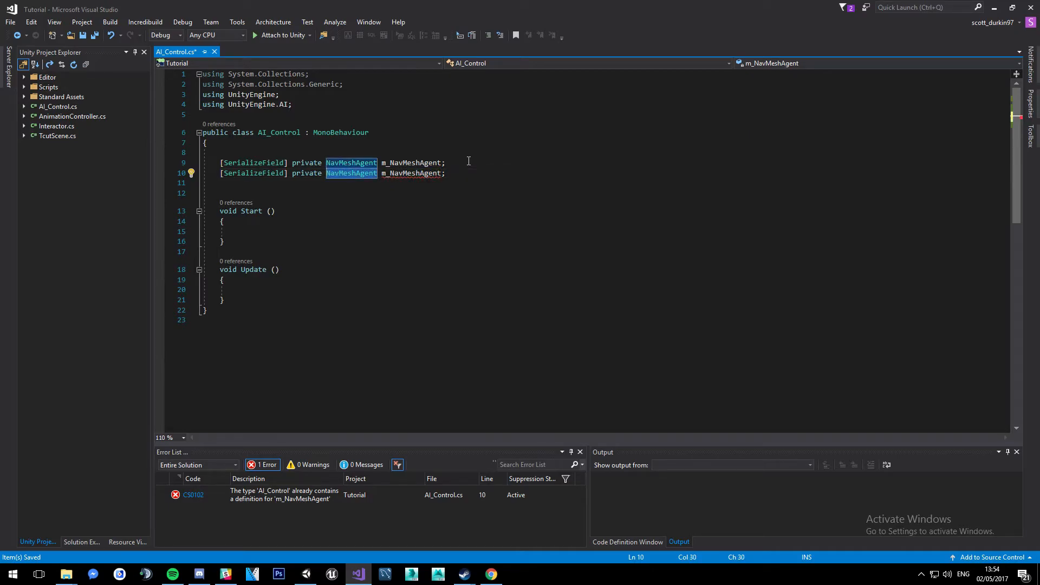
{"action": "key", "text": "ctrl+shift+Right"}
{"action": "type", "text": "GameObject"}
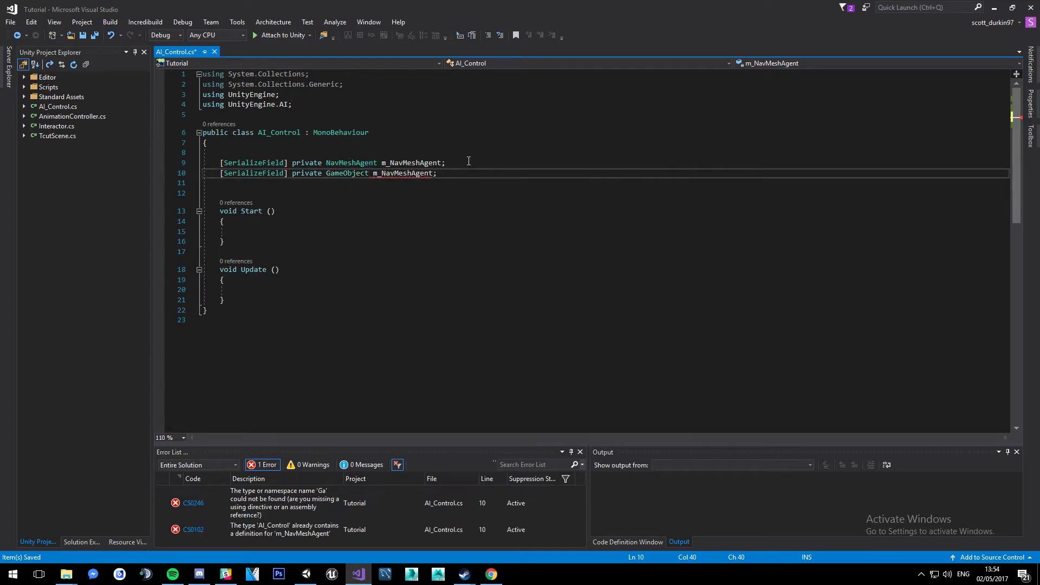
{"action": "key", "text": "ctrl+shift+Right"}
{"action": "type", "text": "m_"}
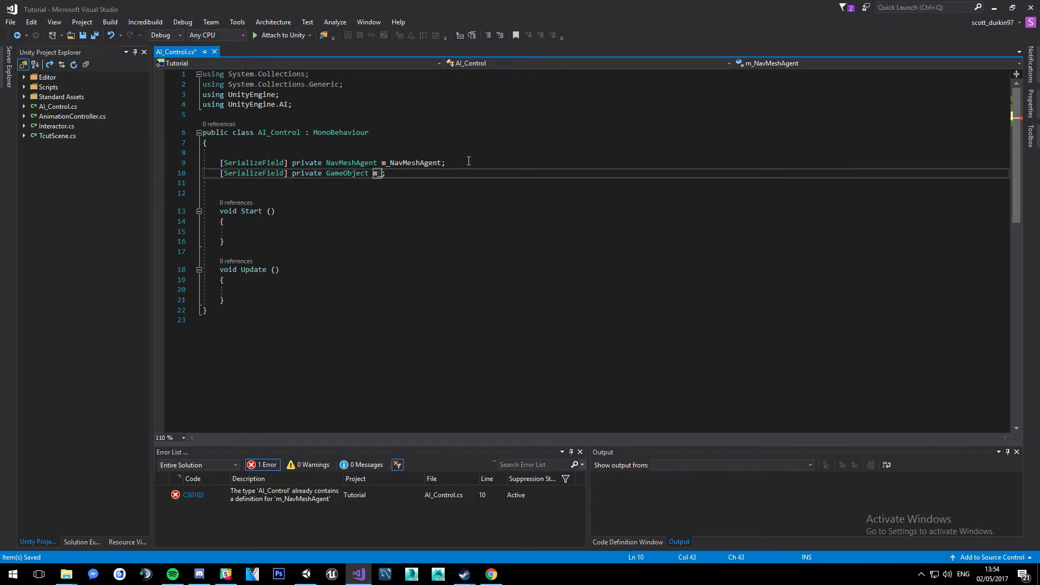
{"action": "type", "text": "Target"}
{"action": "key", "text": "ctrl+s"}
{"action": "left_click", "coordinate": [417, 175]}
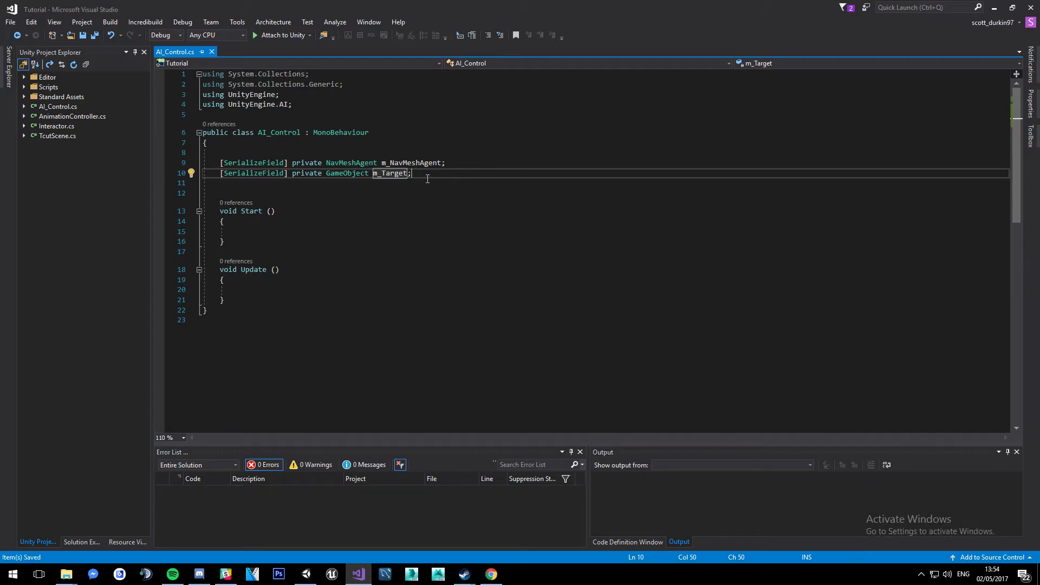
Add "m_NavMeshAgent.SetDestination(m_Target.transform.position);" to the Update method and save the script.
{"action": "left_click", "coordinate": [245, 233]}
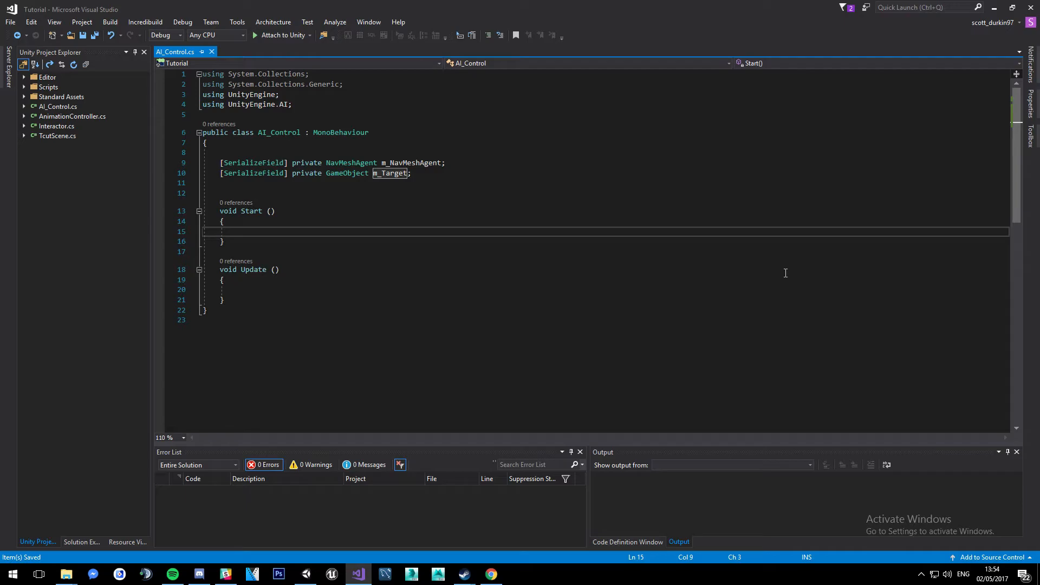
{"action": "left_click", "coordinate": [259, 300]}
{"action": "left_click", "coordinate": [261, 293]}
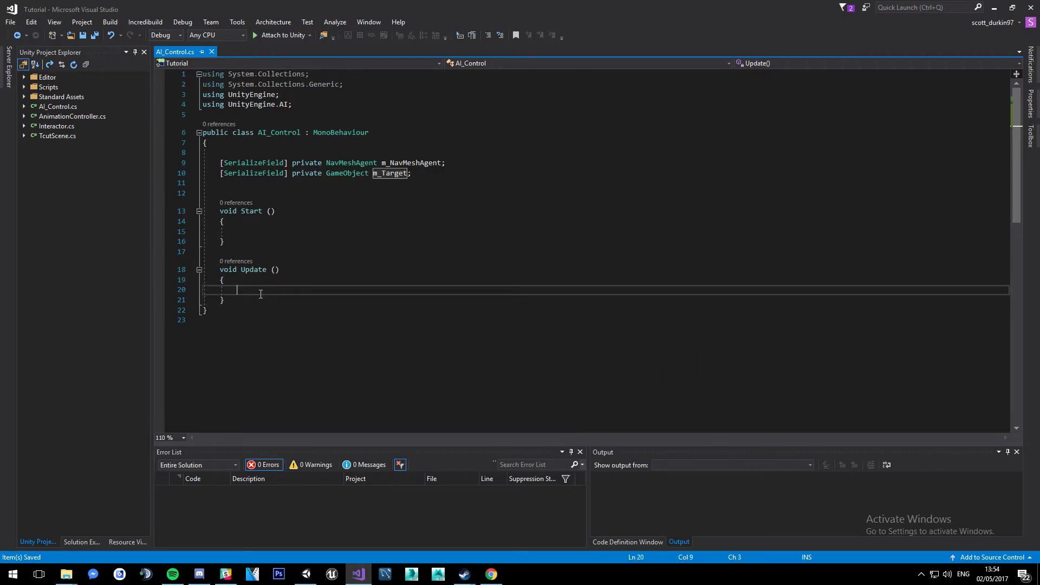
{"action": "type", "text": "m_"}
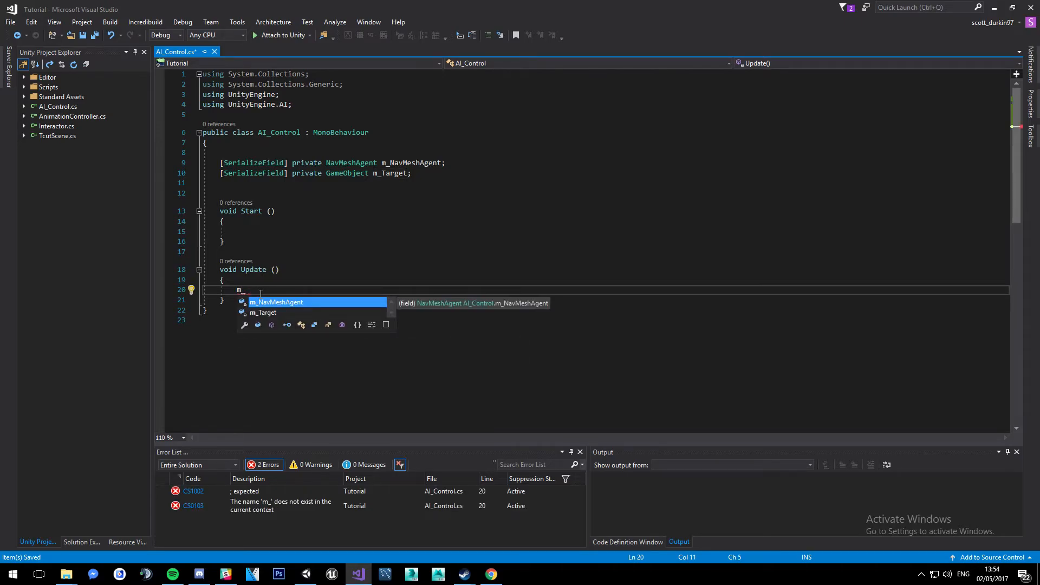
{"action": "key", "text": "Tab"}
{"action": "type", "text": ".Set"}
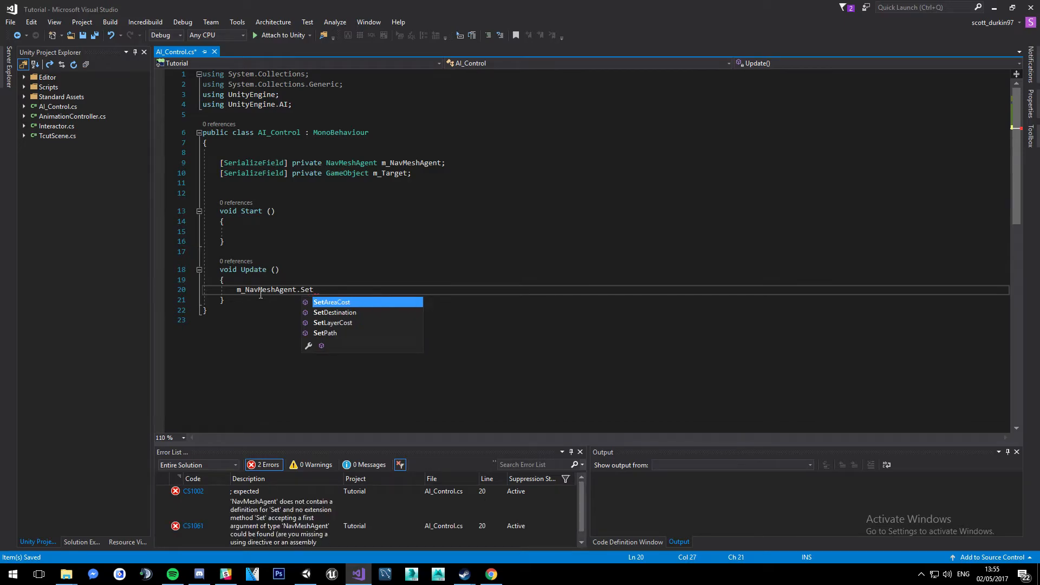
{"action": "key", "text": "Down"}
{"action": "key", "text": "Tab"}
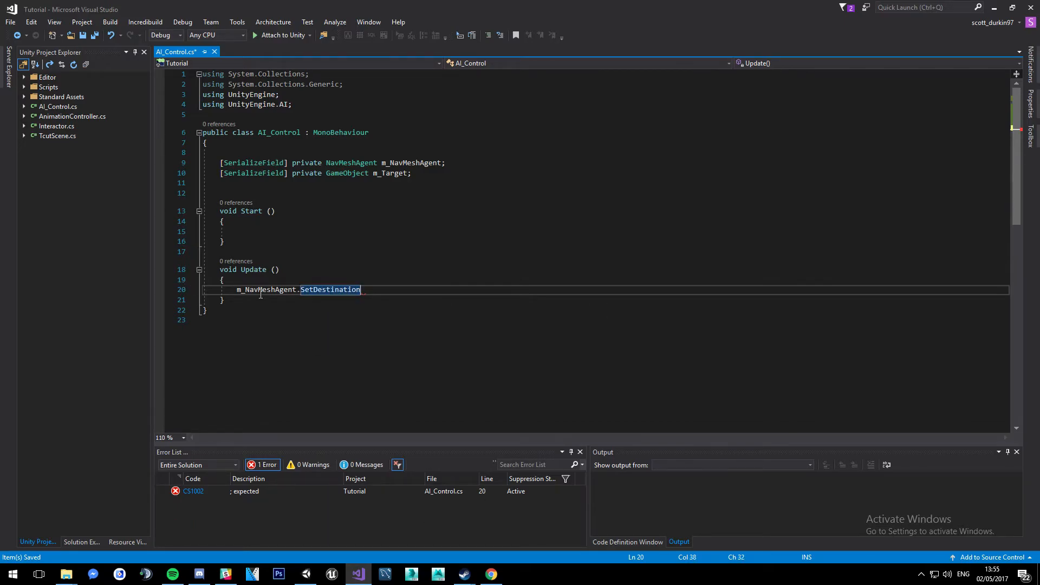
{"action": "type", "text": "("}
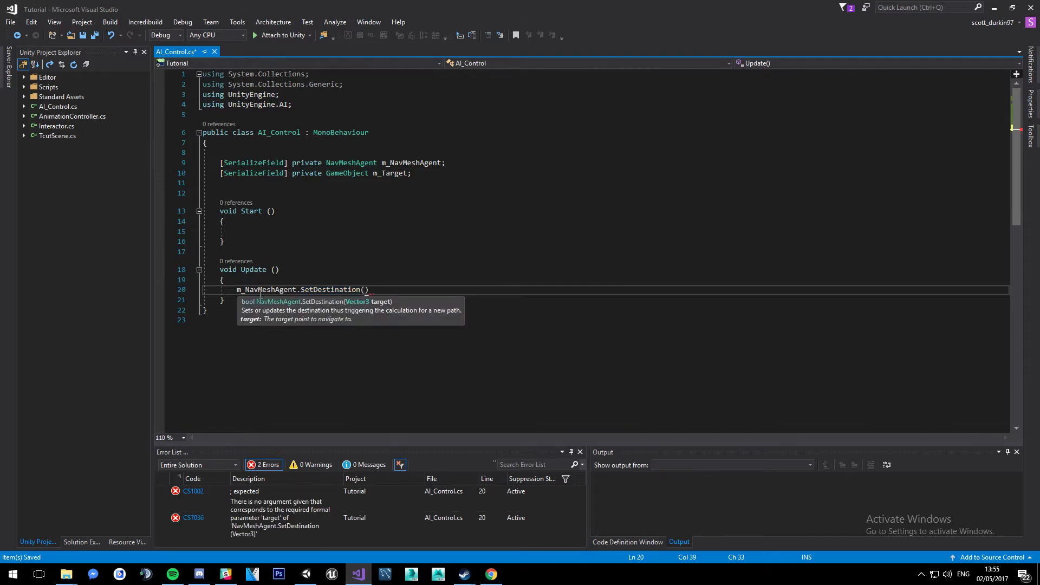
{"action": "type", "text": "m_Target.transform.position"}
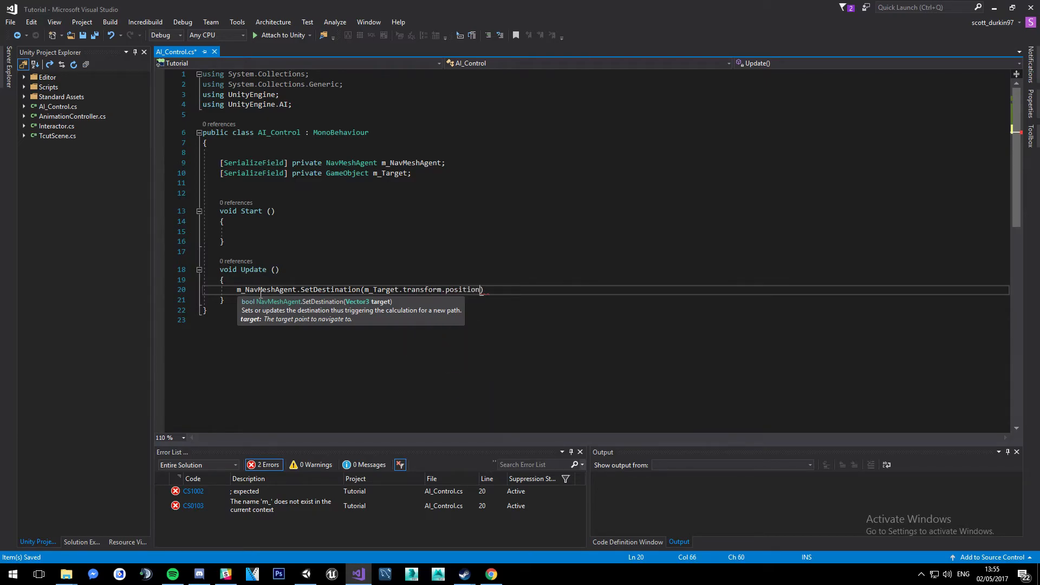
{"action": "key", "text": "Right"}
{"action": "type", "text": ";"}
{"action": "key", "text": "ctrl+s"}
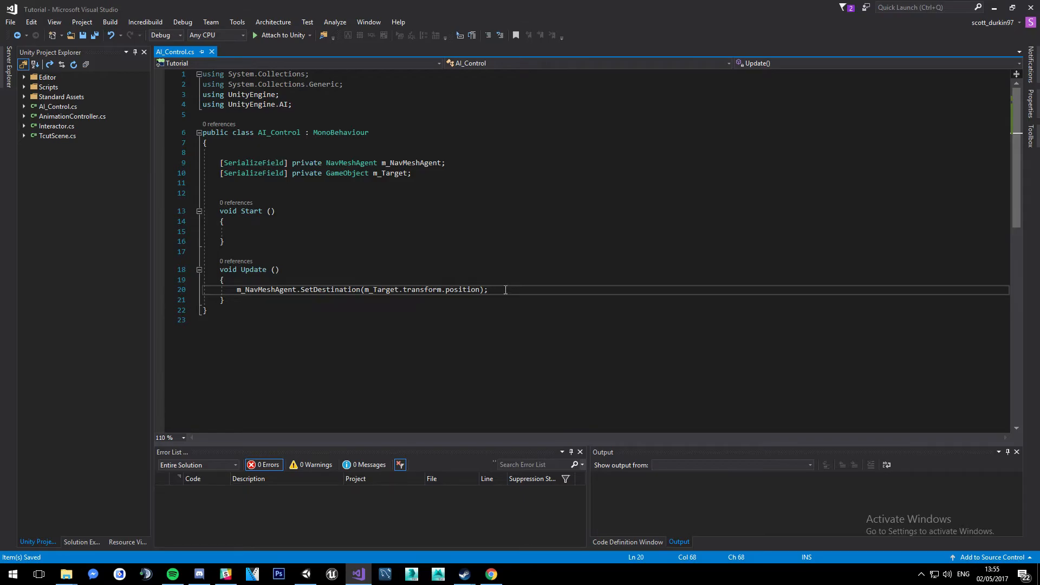
Switch to Unity and assign the AI character's Nav Mesh Agent component to AI_Control's Nav Mesh Agent field.
{"action": "left_click", "coordinate": [300, 578]}
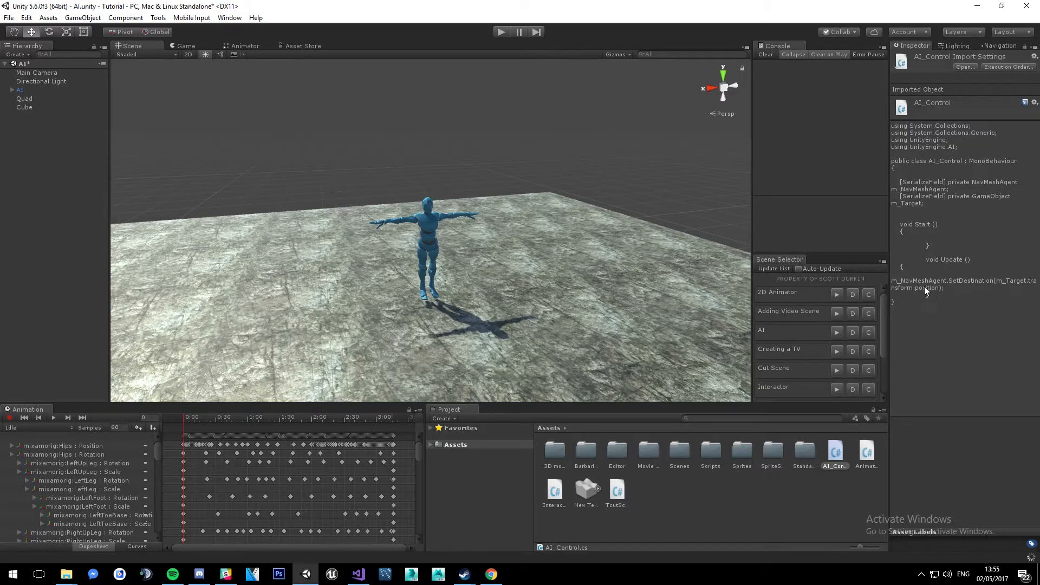
{"action": "left_click", "coordinate": [20, 90]}
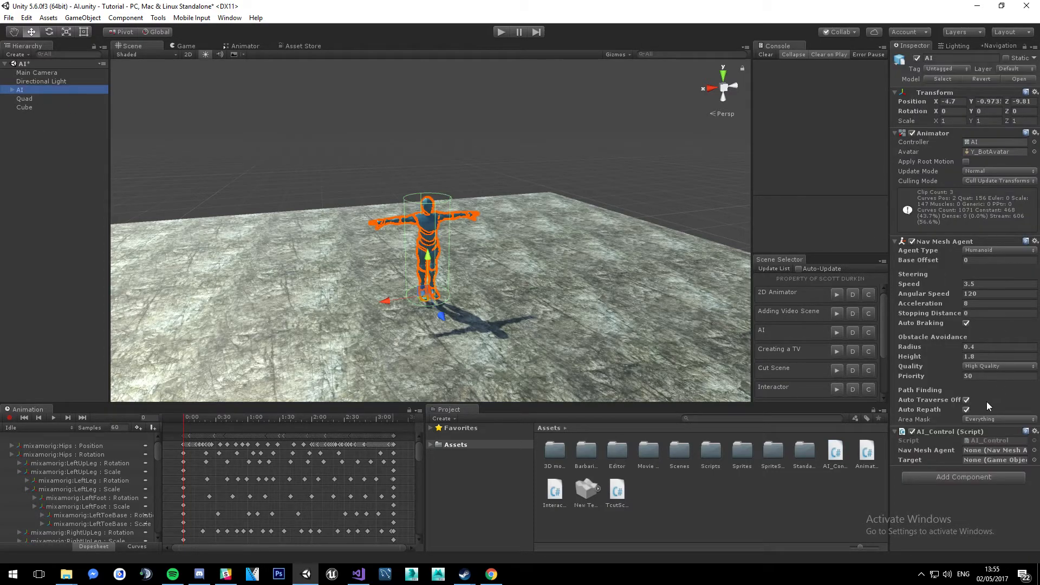
{"action": "left_click_drag", "start_coordinate": [940, 243], "coordinate": [987, 451]}
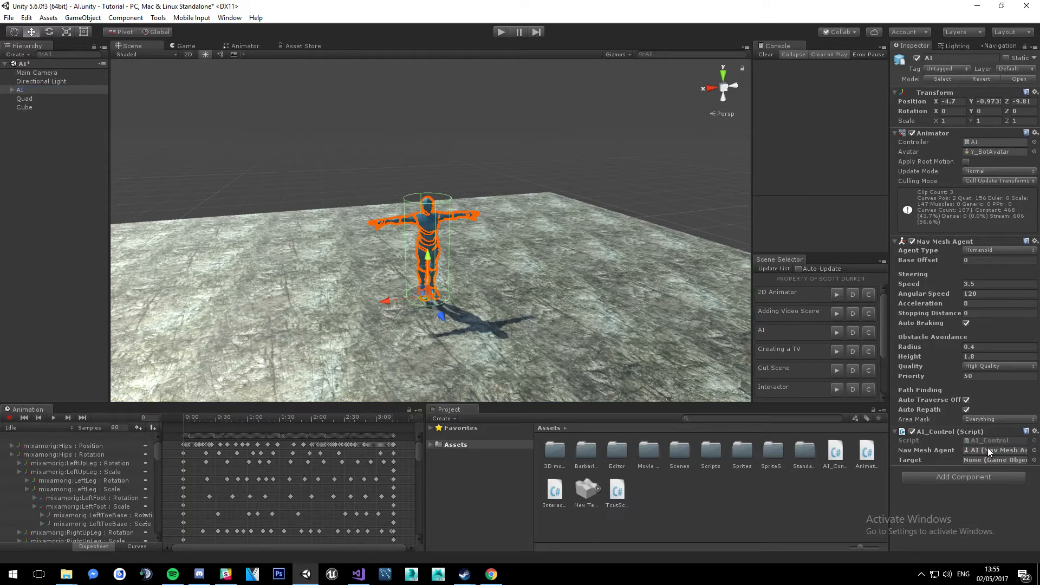
Align the Main Camera with an elevated scene view overlooking the whole ground plane, the cube and the AI character.
{"action": "right_click_drag", "start_coordinate": [415, 252], "coordinate": [322, 314]}
{"action": "key", "text": "s"}
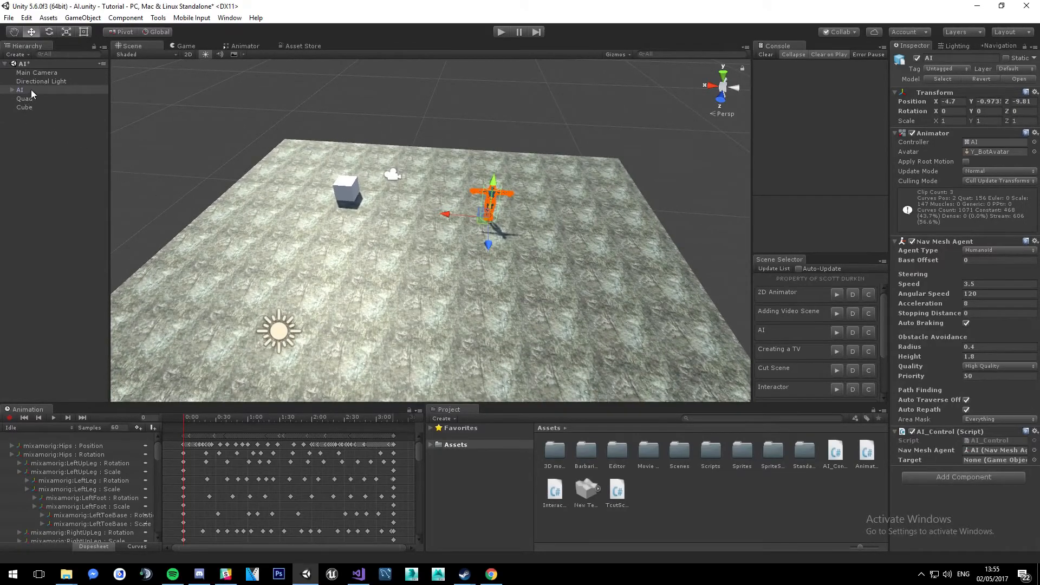
{"action": "left_click_drag", "start_coordinate": [384, 150], "coordinate": [352, 158], "text": "alt"}
{"action": "left_click", "coordinate": [36, 72]}
{"action": "right_click_drag", "start_coordinate": [510, 210], "coordinate": [509, 209]}
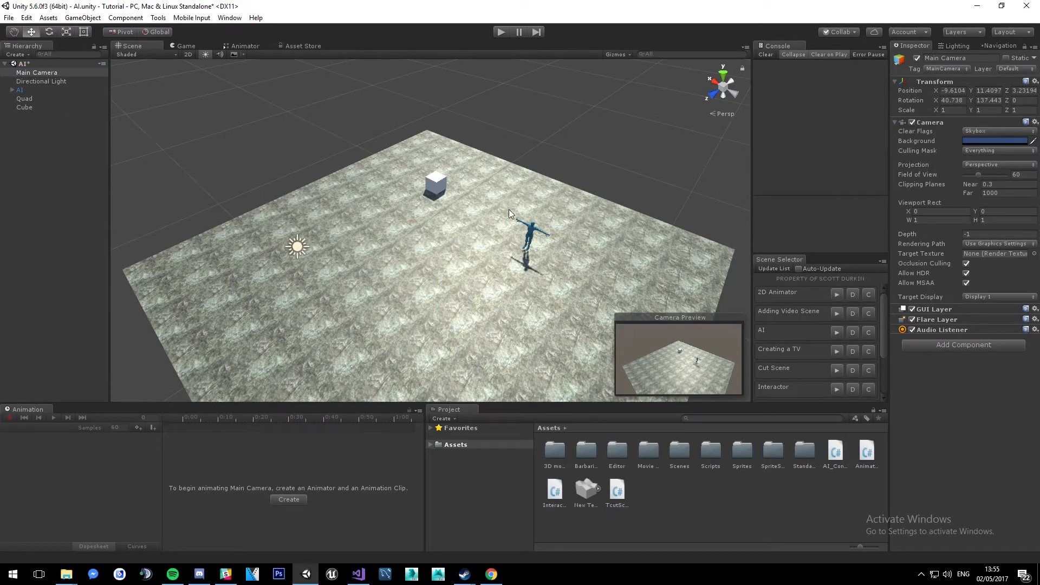
Select the AI character and turn on Auto-Update in the Scene Selector.
{"action": "left_click", "coordinate": [34, 88]}
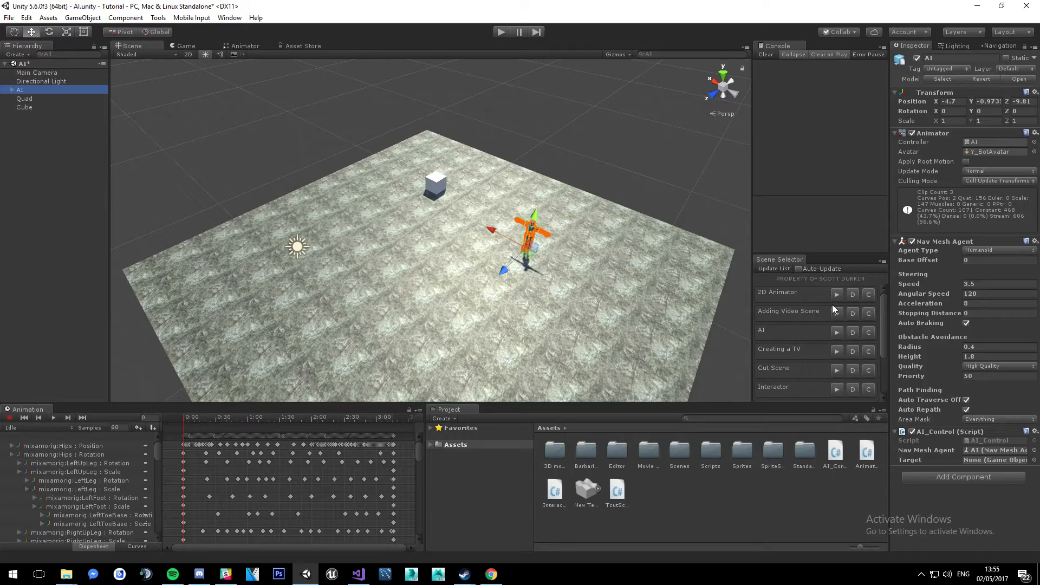
{"action": "left_click", "coordinate": [772, 268]}
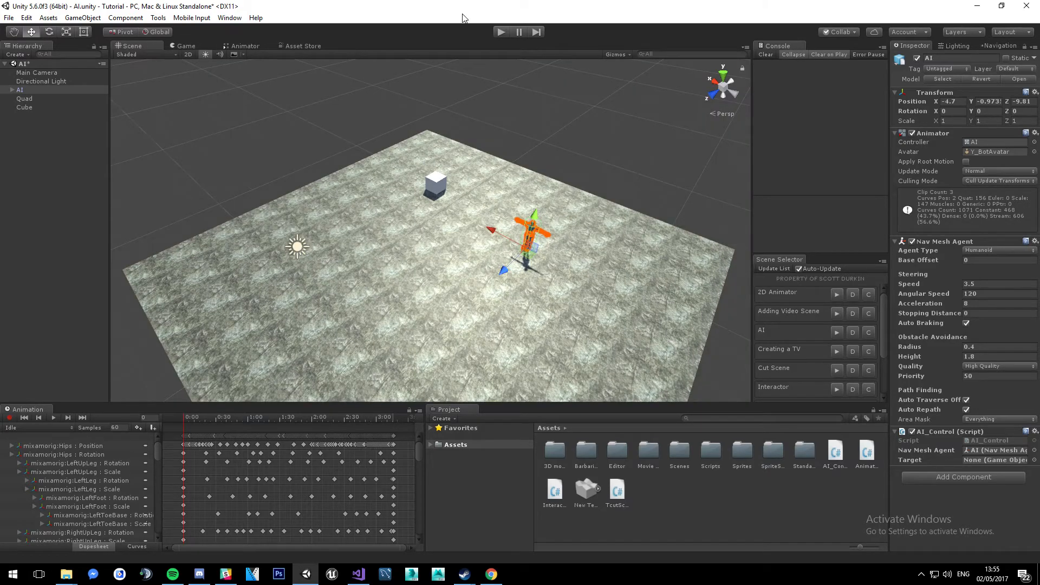
Run the scene and assign the Cube as the AI character's AI_Control Target during play mode.
{"action": "left_click", "coordinate": [500, 33]}
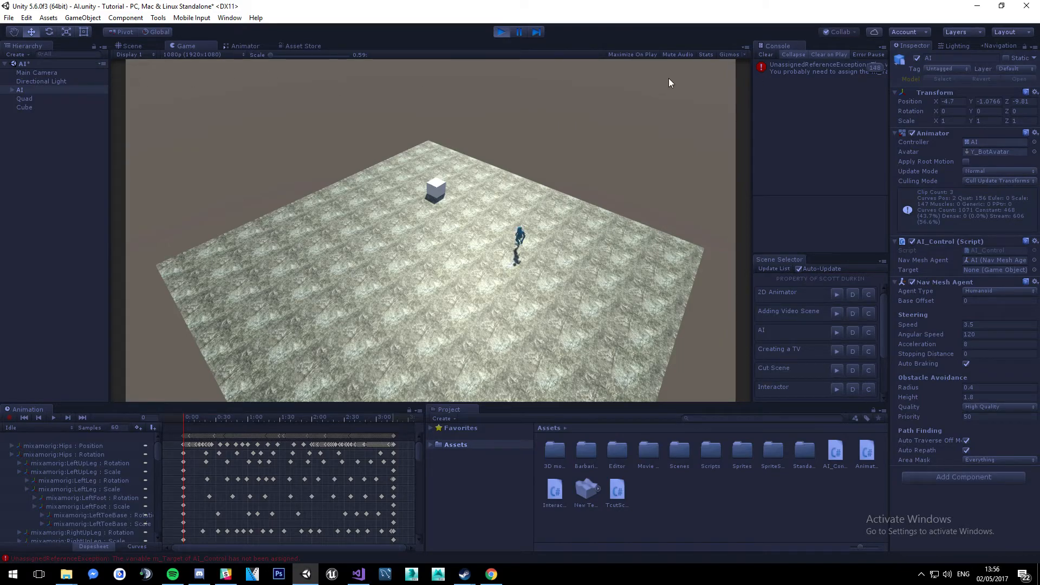
{"action": "left_click", "coordinate": [34, 90]}
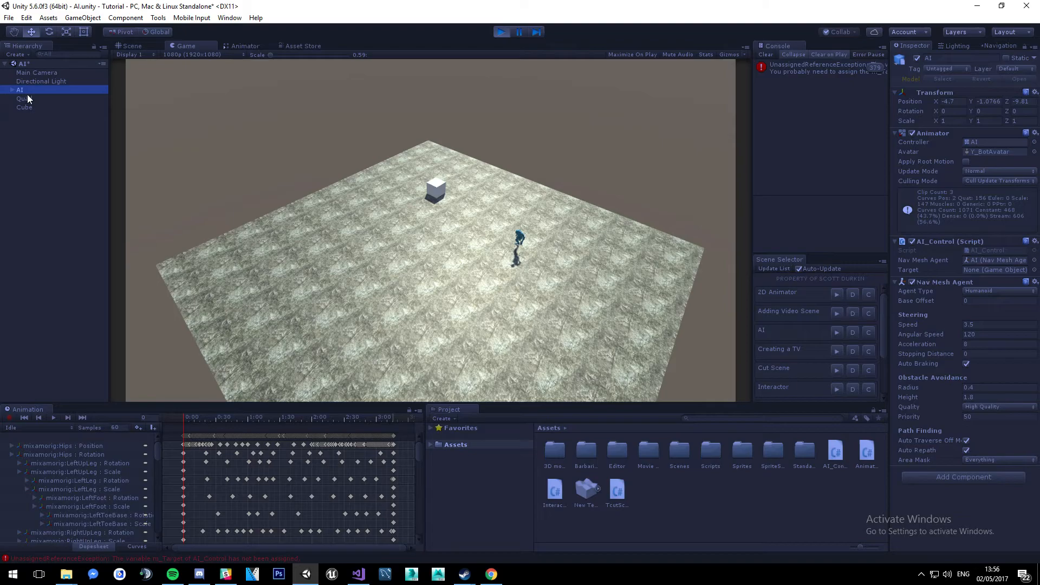
{"action": "left_click_drag", "start_coordinate": [24, 90], "coordinate": [974, 269]}
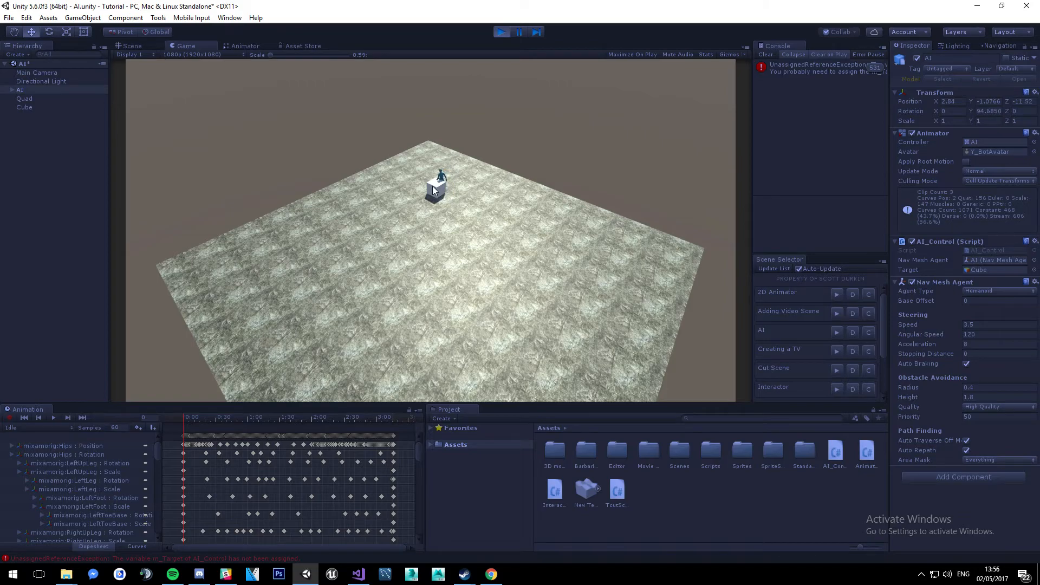
Test target following in the running scene by moving the cube across the ground to about X -2.11, Z -8.02.
{"action": "left_click", "coordinate": [131, 46]}
{"action": "left_click_drag", "start_coordinate": [192, 76], "coordinate": [407, 159], "text": "alt"}
{"action": "left_click", "coordinate": [422, 203]}
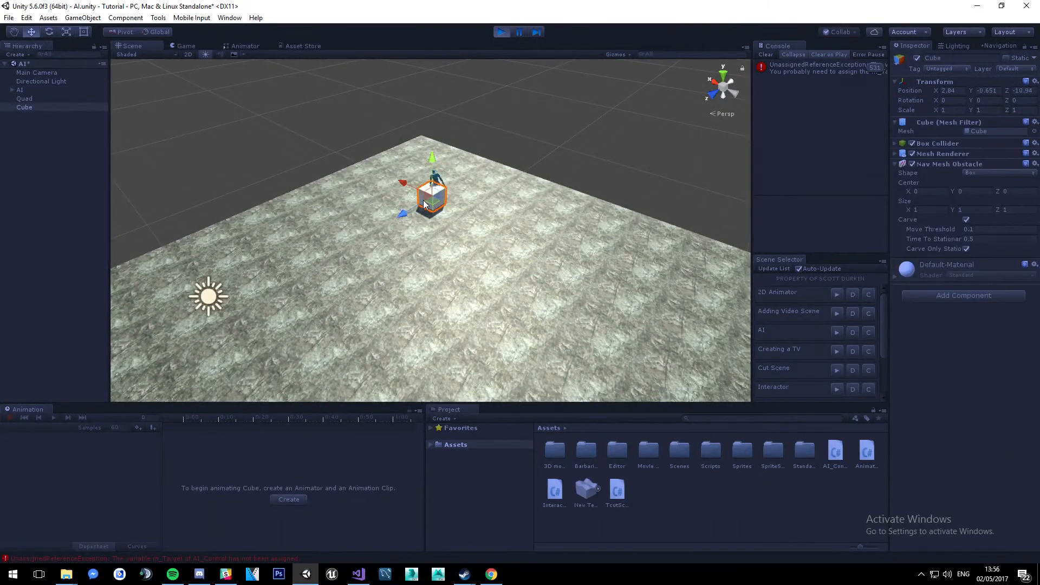
{"action": "left_click_drag", "start_coordinate": [422, 203], "coordinate": [478, 283]}
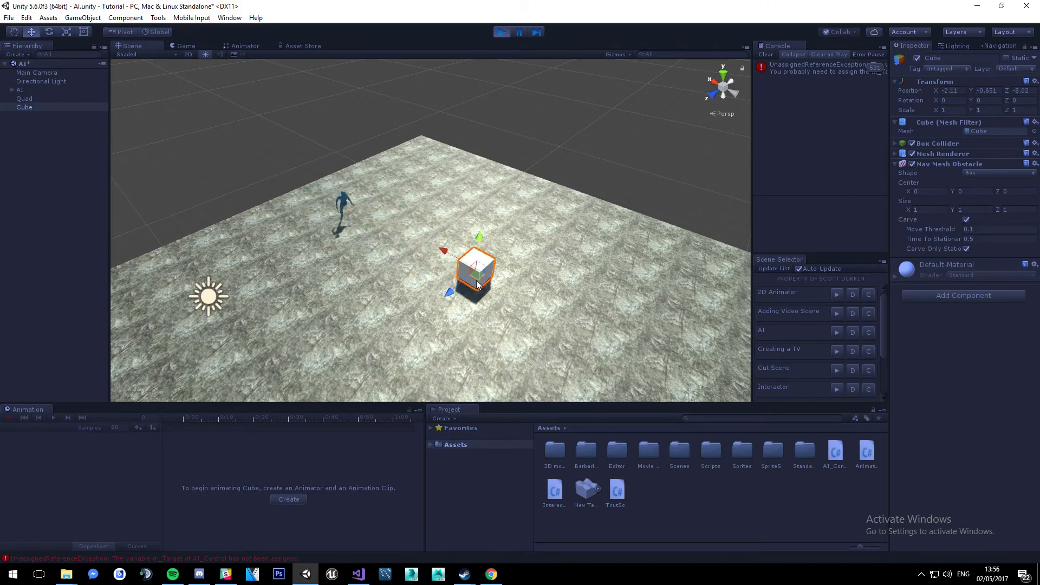
Move the cube to about X 0.39, Z -5.09 to test the AI's following again, and stop play mode.
{"action": "right_click_drag", "start_coordinate": [478, 284], "coordinate": [371, 300]}
{"action": "key", "text": "w"}
{"action": "key", "text": "a"}
{"action": "key", "text": "s"}
{"action": "key", "text": "a"}
{"action": "key", "text": "s"}
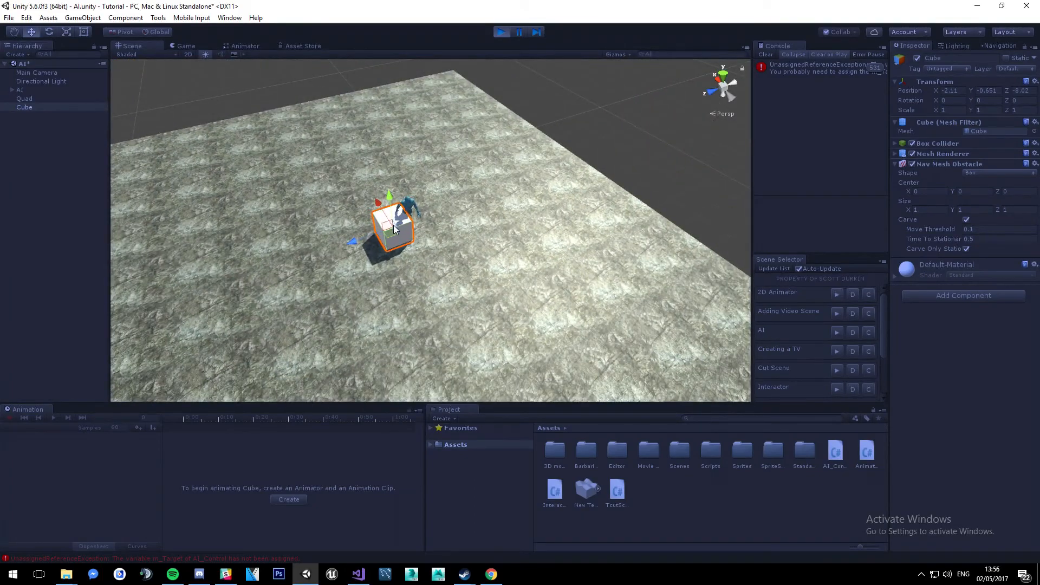
{"action": "left_click_drag", "start_coordinate": [389, 233], "coordinate": [296, 215]}
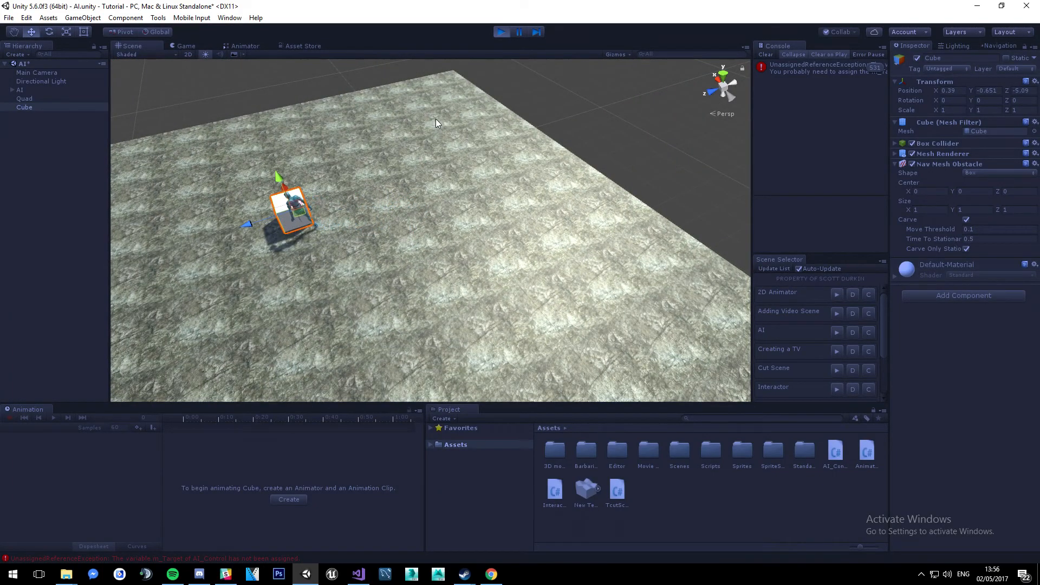
{"action": "left_click", "coordinate": [503, 32]}
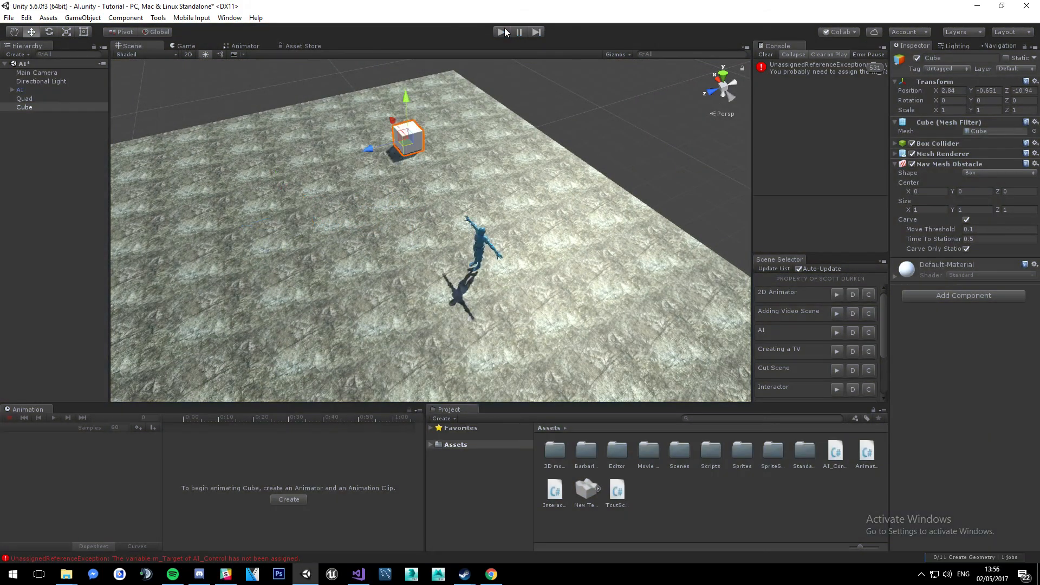
Clear the console and assign the Cube as the Target of the AI character's AI_Control script.
{"action": "left_click", "coordinate": [766, 54]}
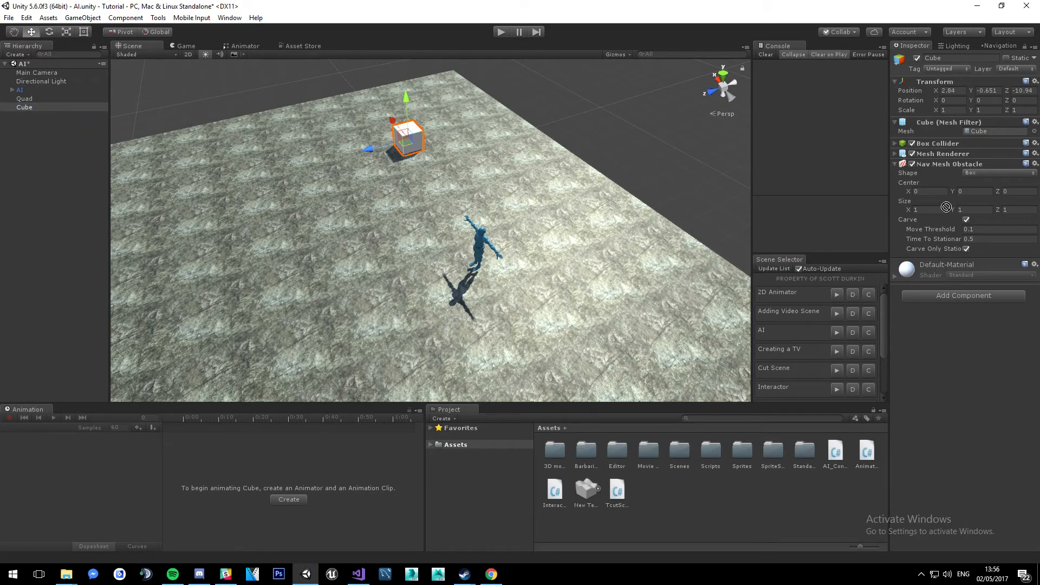
{"action": "left_click_drag", "start_coordinate": [47, 109], "coordinate": [984, 273]}
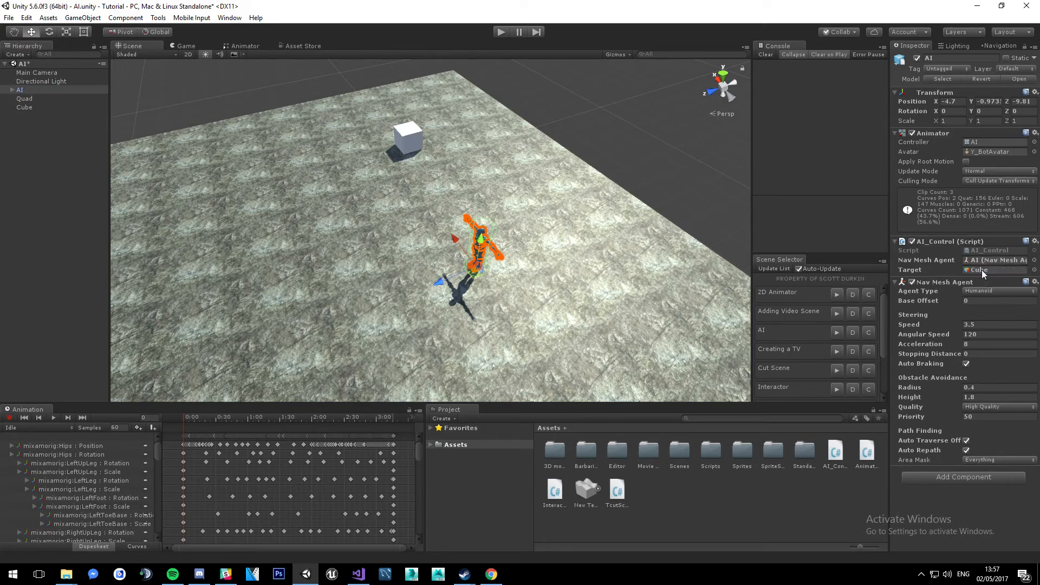
Examine the AI character up close beside the cube and review its Animator states and parameters.
{"action": "left_click_drag", "start_coordinate": [488, 271], "coordinate": [648, 226], "text": "alt"}
{"action": "right_click_drag", "start_coordinate": [545, 234], "coordinate": [545, 180]}
{"action": "key", "text": "w"}
{"action": "key", "text": "f"}
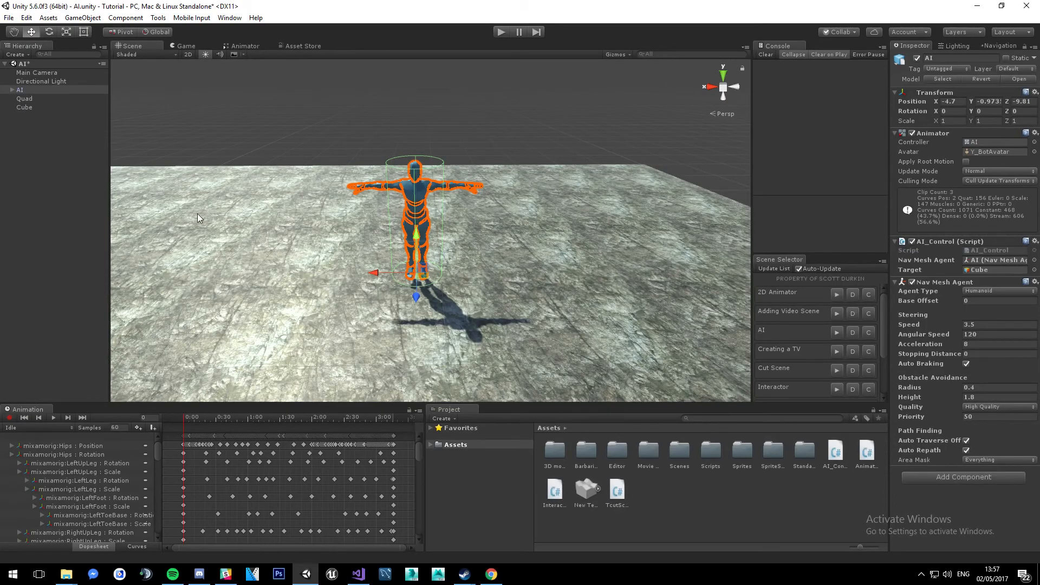
{"action": "left_click_drag", "start_coordinate": [347, 255], "coordinate": [418, 258], "text": "alt"}
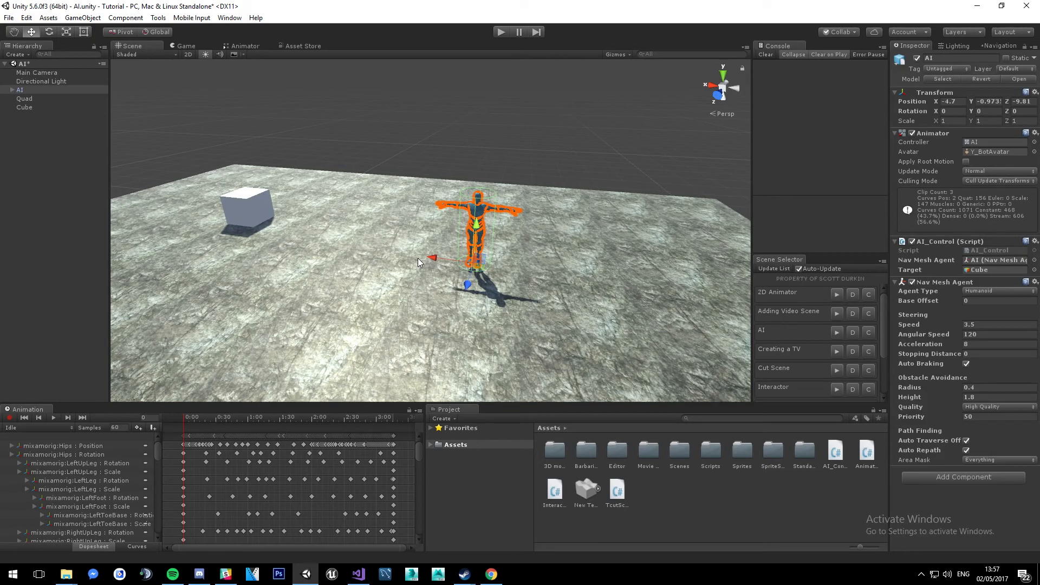
{"action": "left_click_drag", "start_coordinate": [445, 264], "coordinate": [442, 237], "text": "alt"}
{"action": "left_click", "coordinate": [241, 46]}
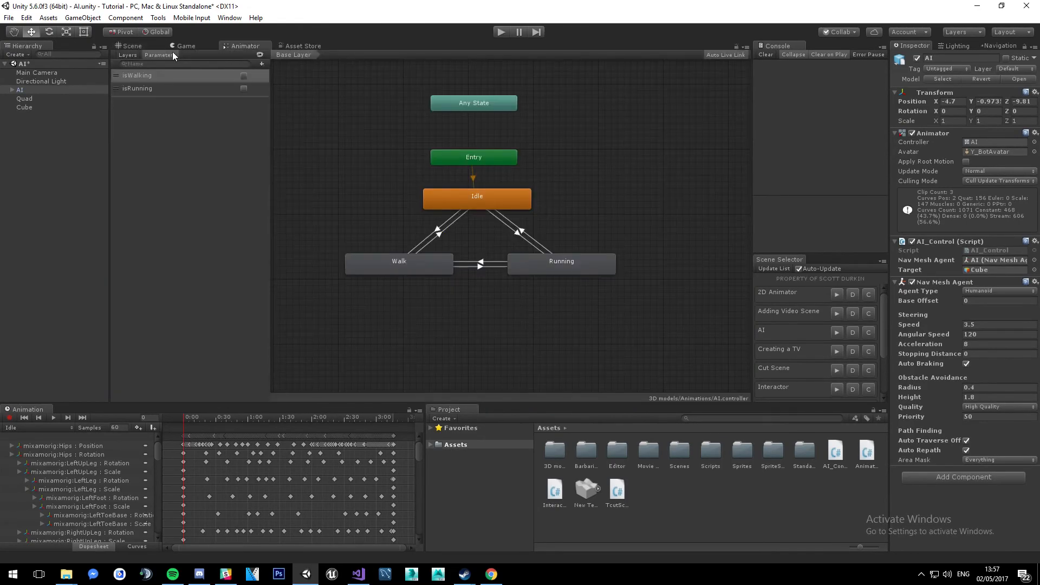
{"action": "left_click", "coordinate": [136, 46]}
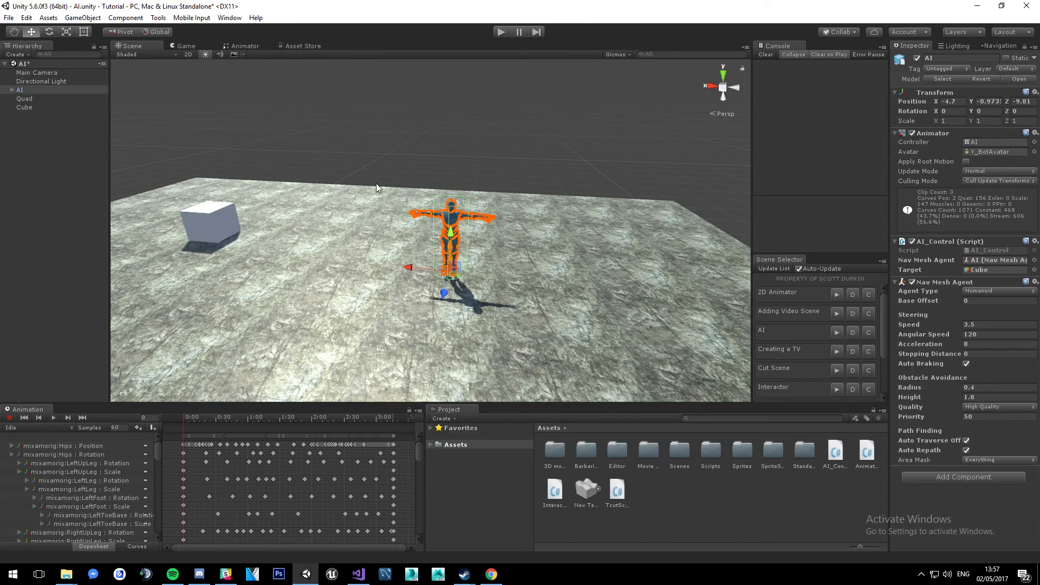